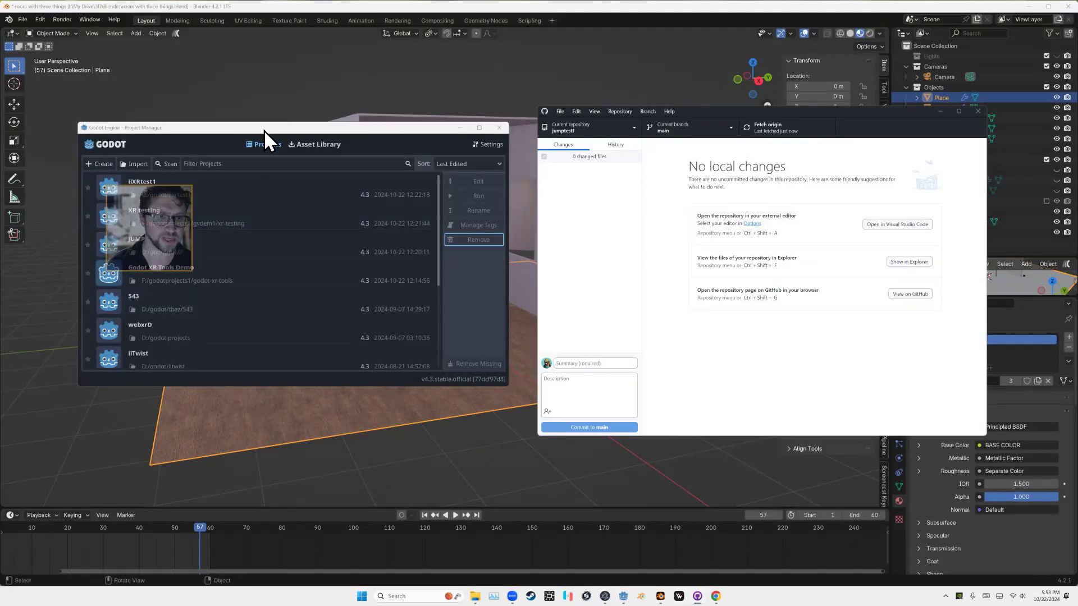
# - Rearrange the Godot Project Manager and GitHub Desktop windows, and switch back to the room scene in Blender
pyautogui.moveTo(275, 130); pyautogui.dragTo(244, 262)
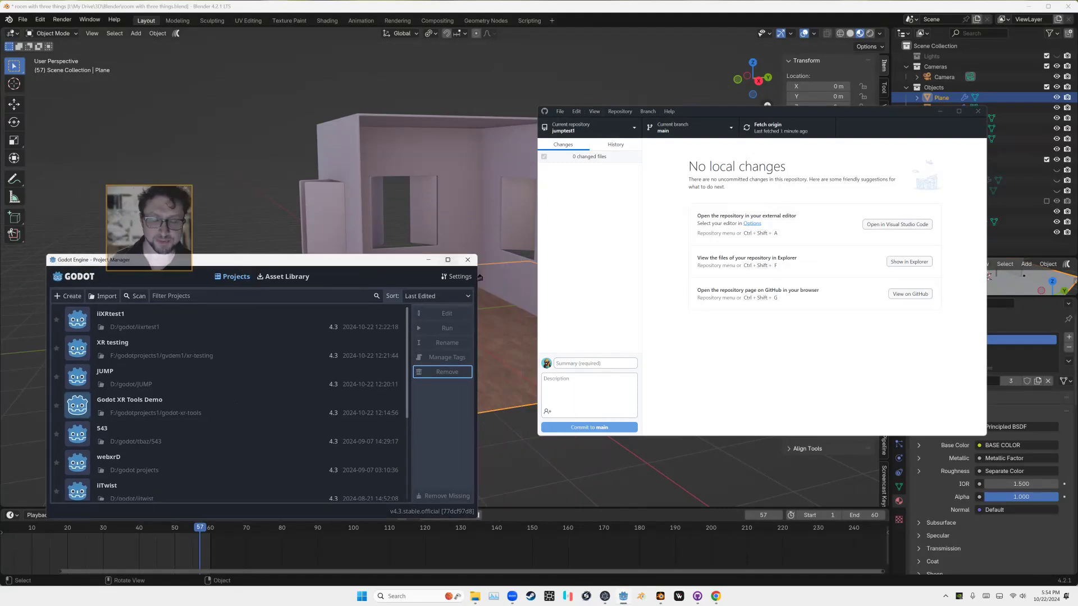
pyautogui.moveTo(703, 112); pyautogui.dragTo(667, 199)
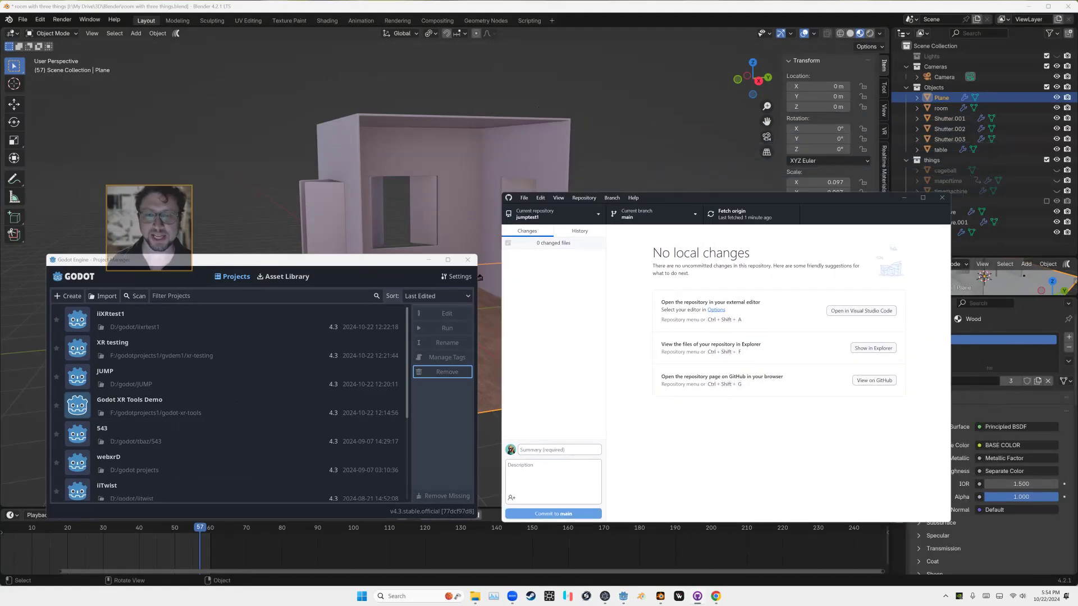
pyautogui.click(629, 163)
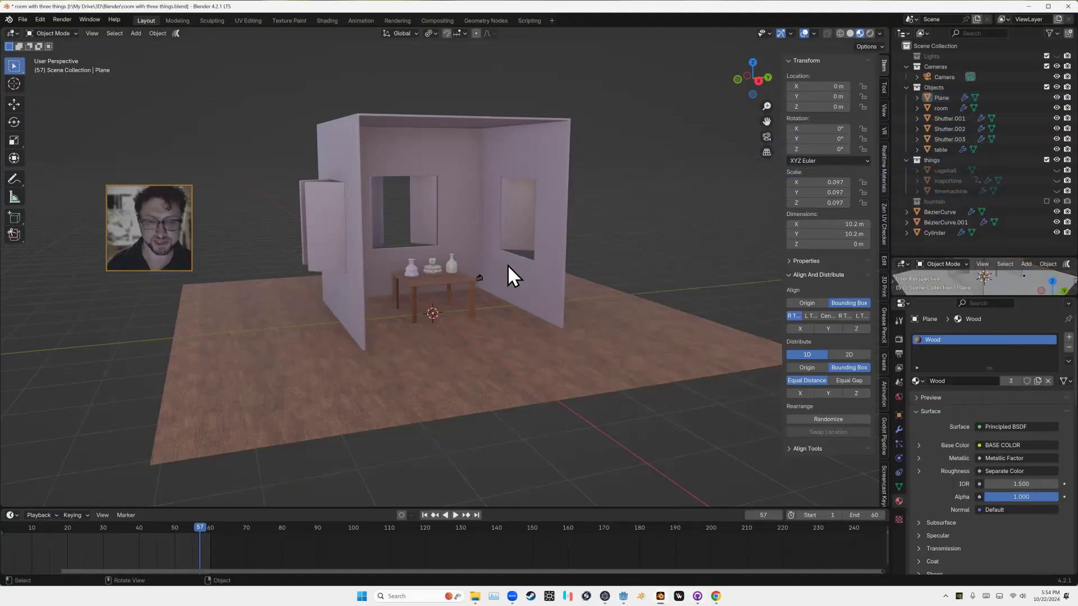
pyautogui.moveTo(508, 264); pyautogui.dragTo(436, 255, button='middle')
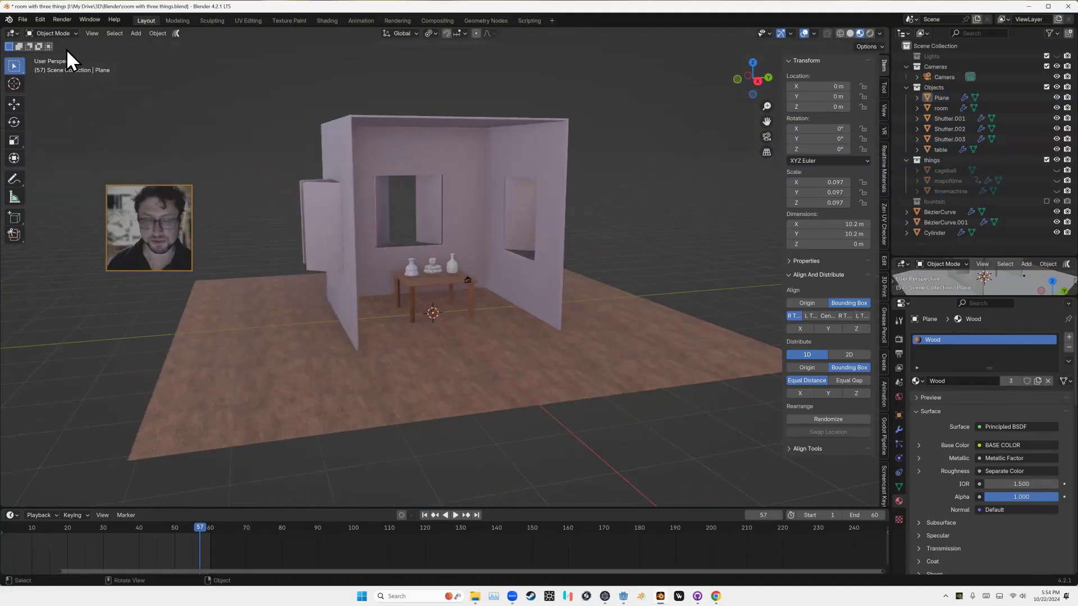
# - Start a glTF 2.0 export of the room scene
pyautogui.click(25, 23)
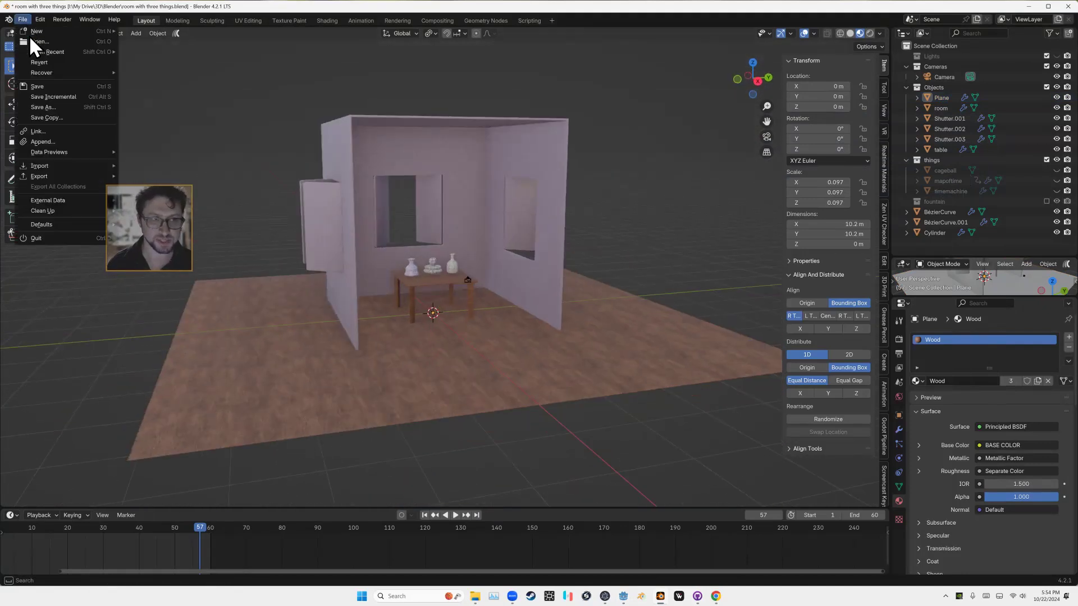
pyautogui.moveTo(44, 178)
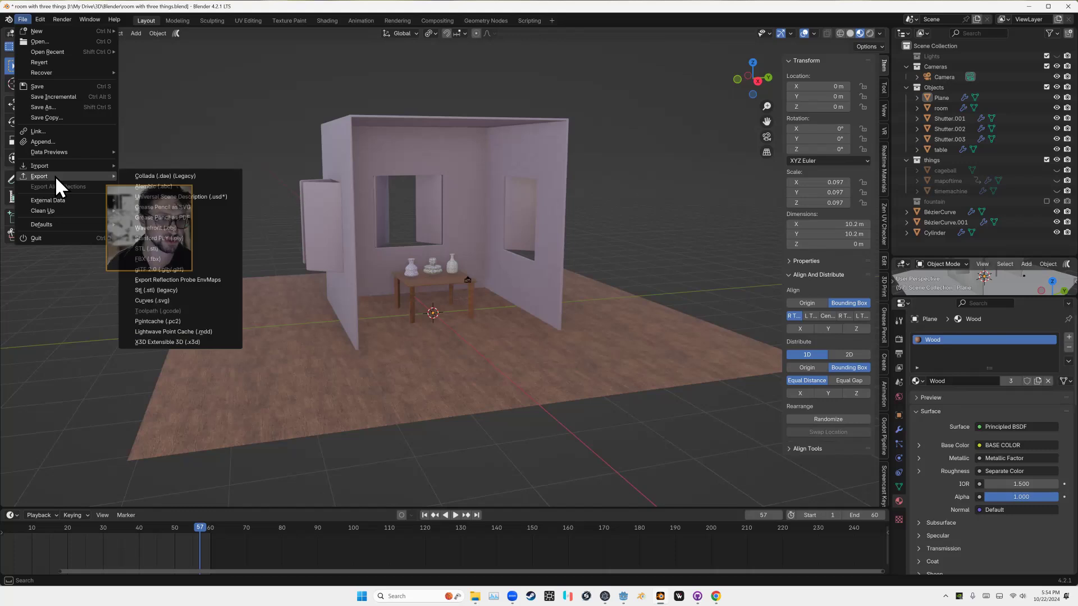
pyautogui.click(198, 269)
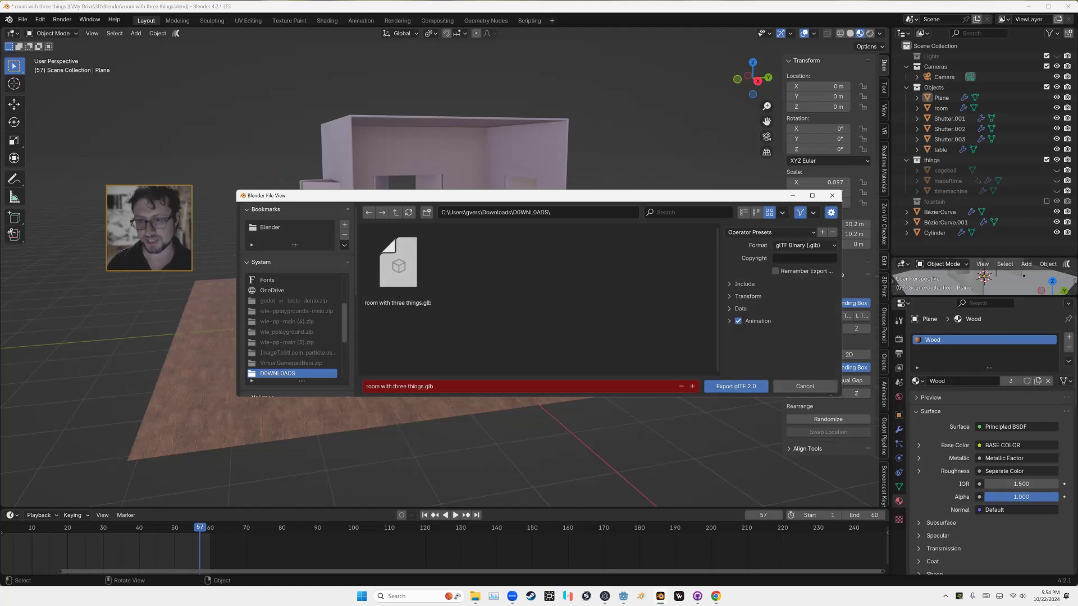
# - Examine the Include, Transform, Mesh and Material settings of the glTF export
pyautogui.click(742, 284)
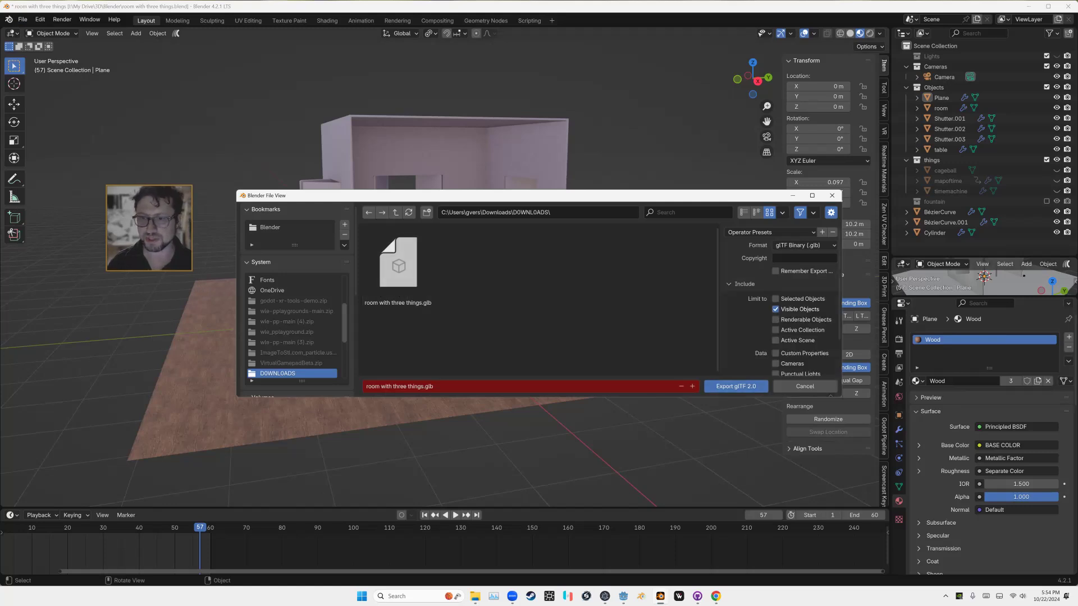
pyautogui.scroll(-2, 780, 303)
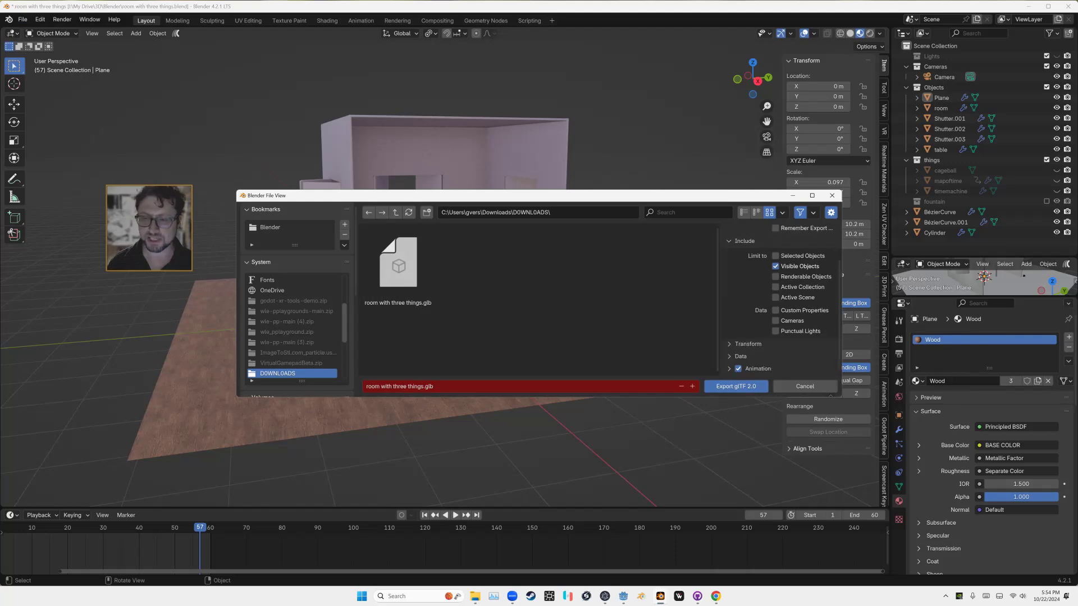
pyautogui.click(748, 345)
pyautogui.scroll(-1, 748, 347)
pyautogui.click(742, 356)
pyautogui.scroll(-5, 746, 357)
pyautogui.click(741, 283)
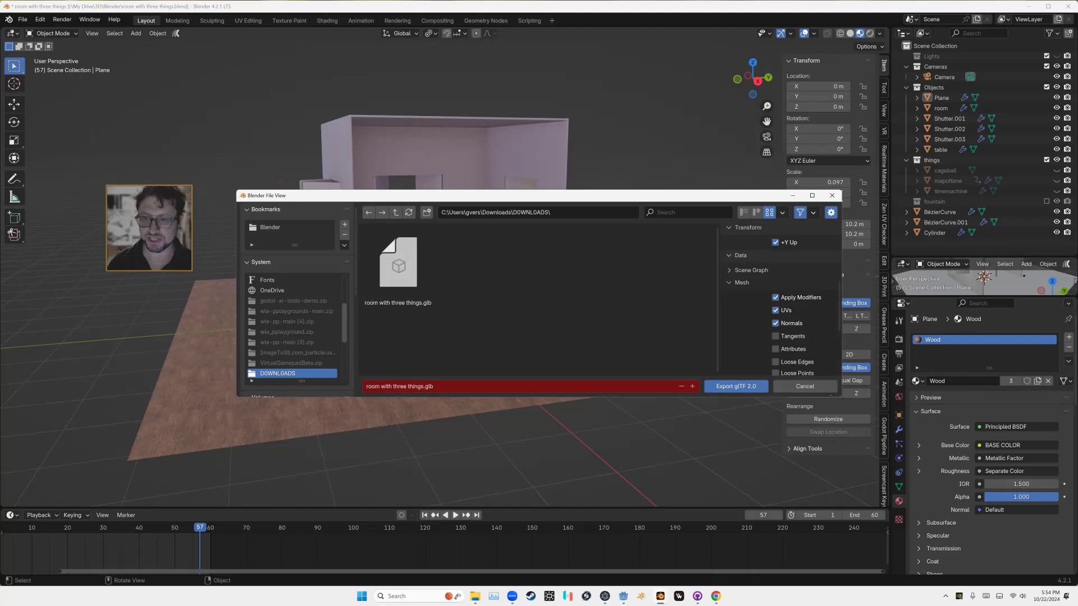
pyautogui.click(742, 283)
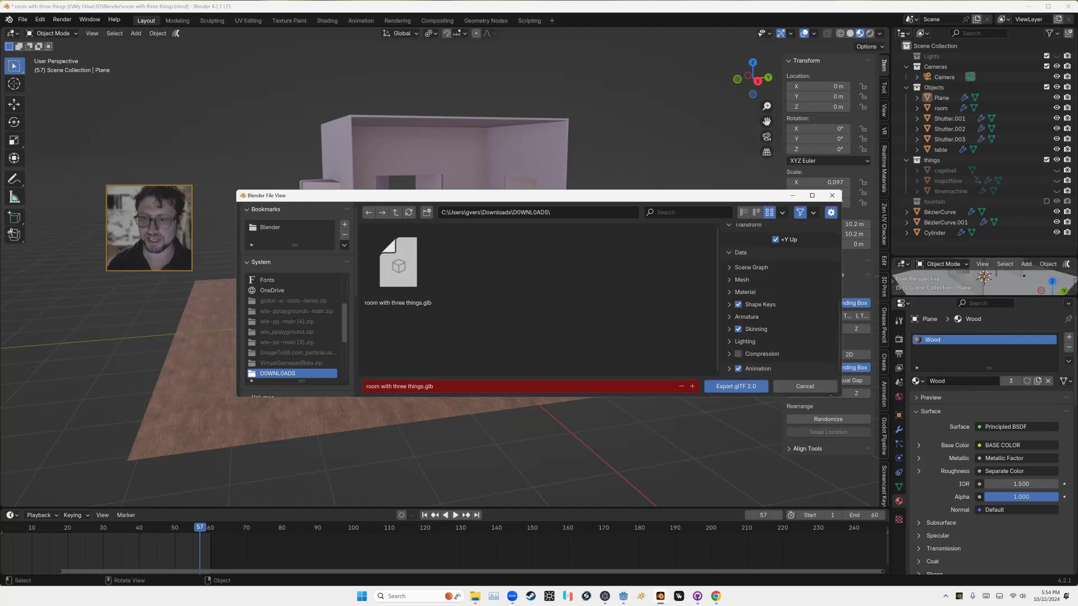
pyautogui.click(743, 292)
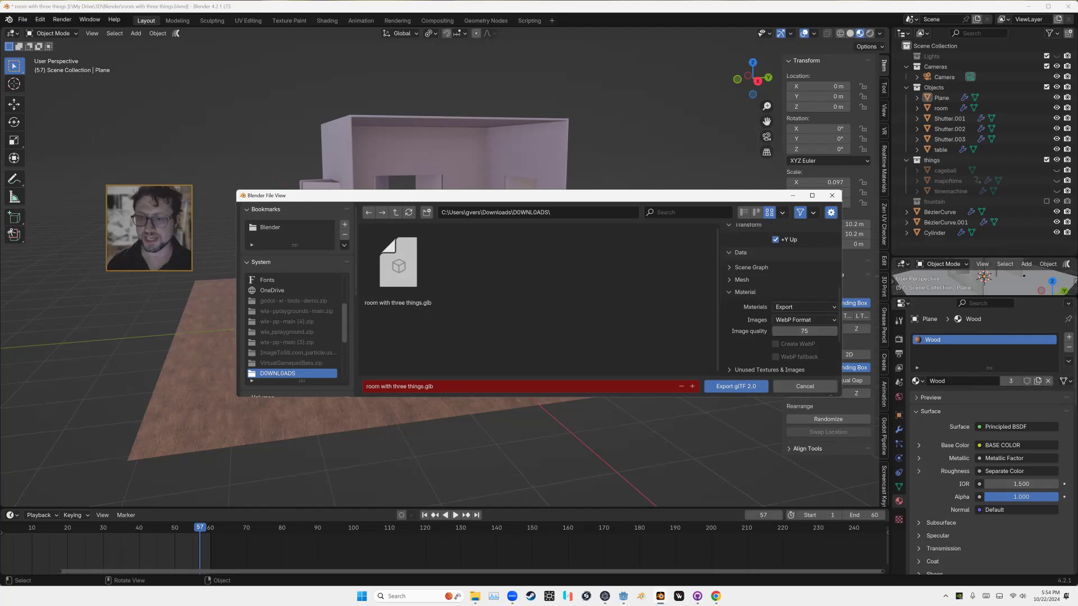
pyautogui.scroll(-3, 804, 331)
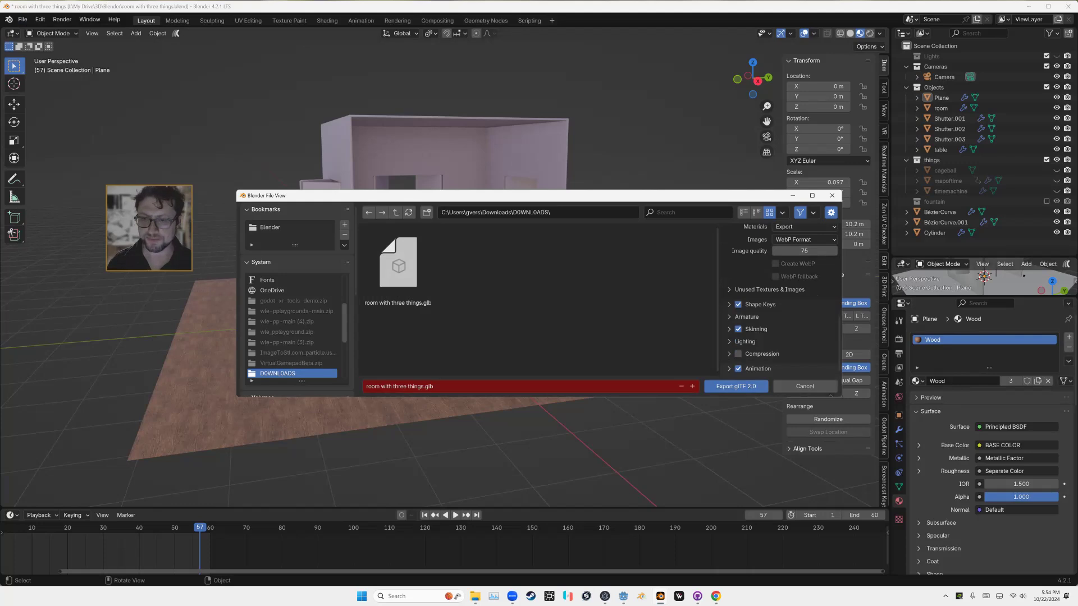
# - Set the export's animation mode to NLA Tracks and export the scene as a glTF Binary (.glb) file
pyautogui.click(730, 369)
pyautogui.scroll(-3, 729, 369)
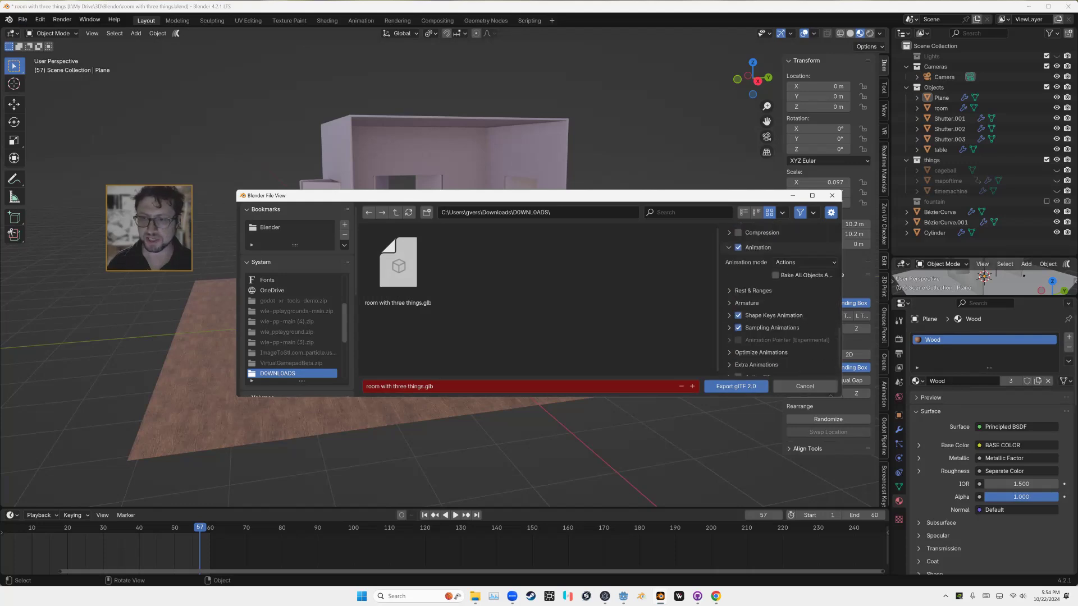
pyautogui.click(804, 262)
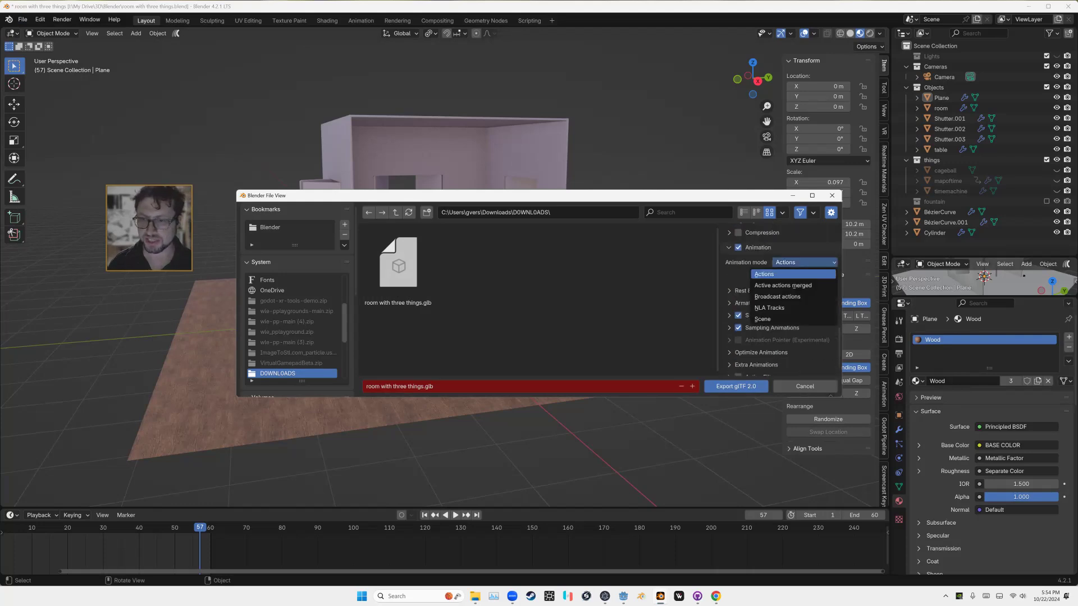
pyautogui.click(770, 308)
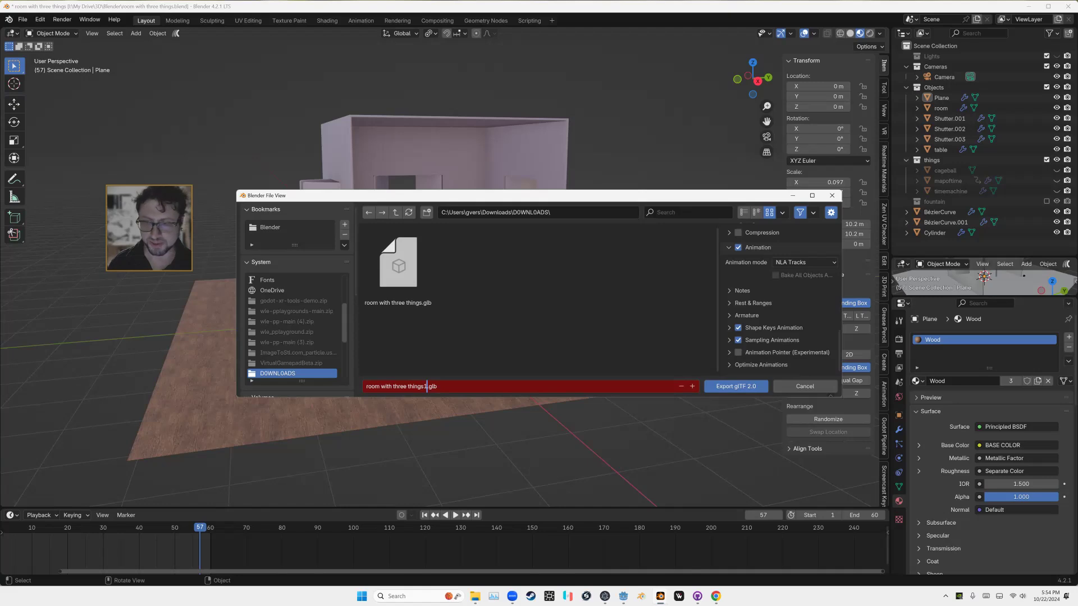
pyautogui.click(736, 386)
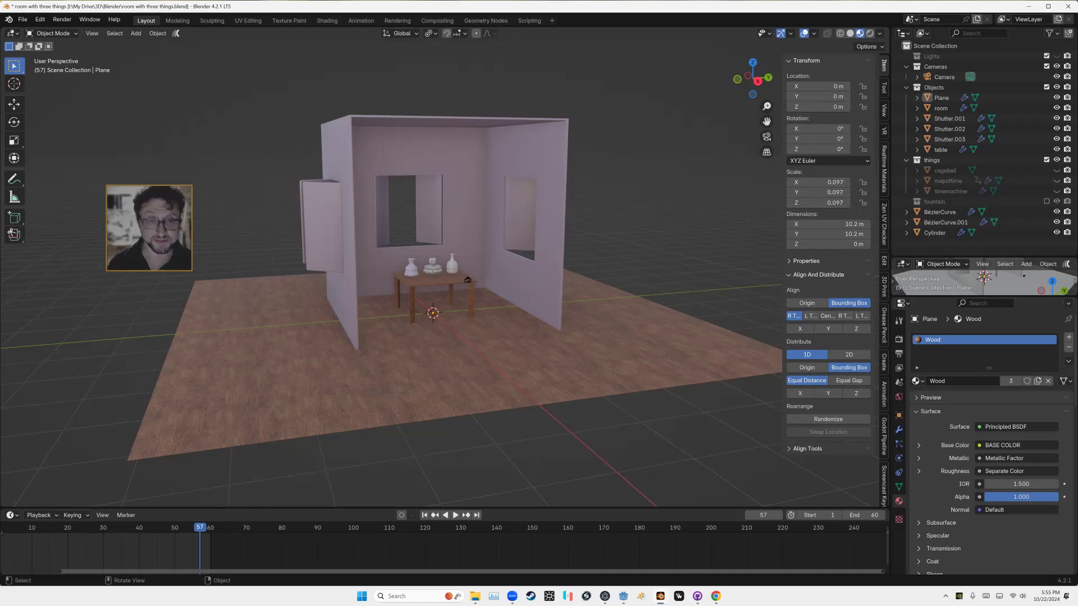
# - Select the three vases on the table and batch rename them with Set Name, adding the suffix "vase"
pyautogui.moveTo(432, 274)
pyautogui.mouseDown(button='middle')
pyautogui.moveTo(413, 275)
pyautogui.moveTo(450, 274)
pyautogui.moveTo(432, 274)
pyautogui.mouseUp(button='middle')
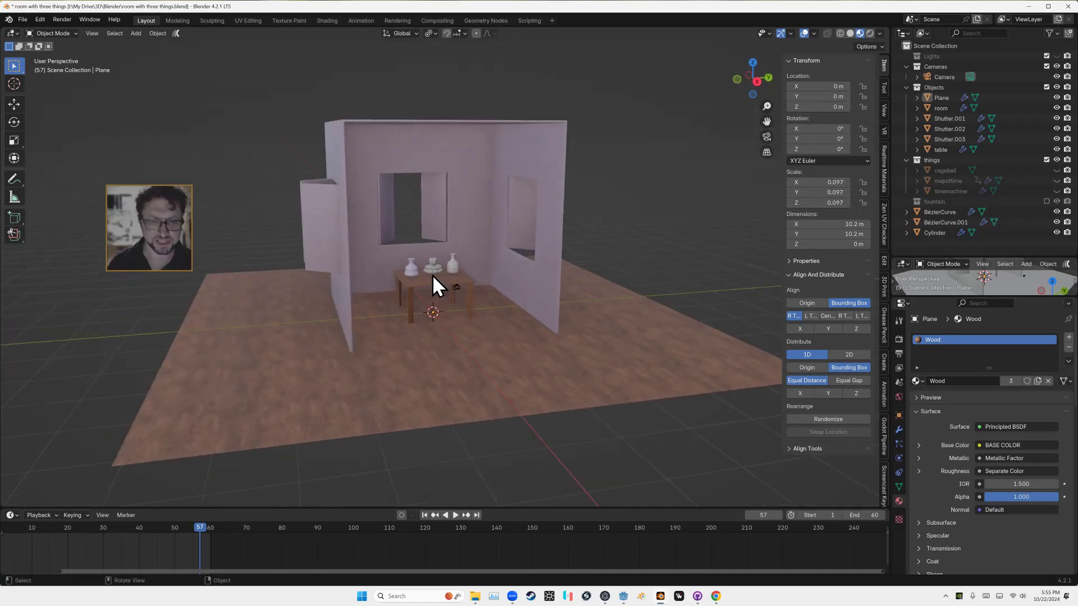
pyautogui.click(410, 271)
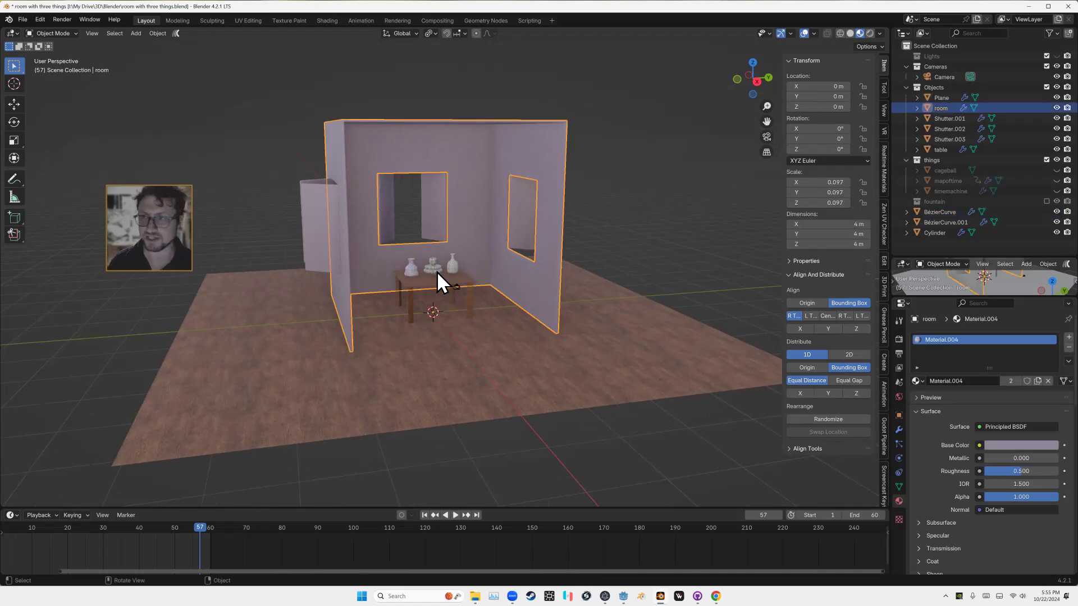
pyautogui.click(433, 273)
pyautogui.click(411, 273)
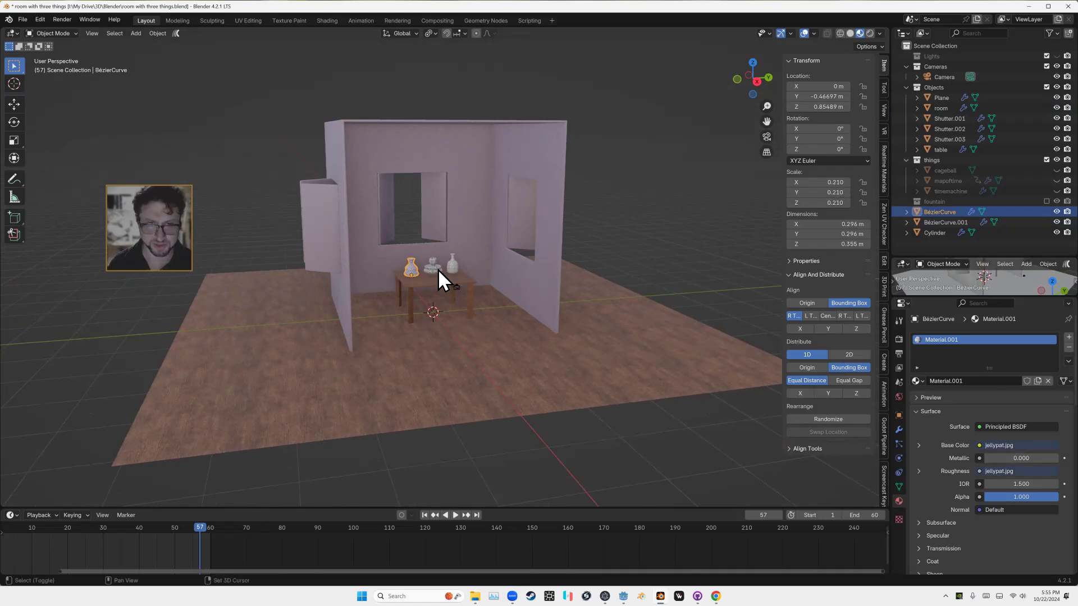
pyautogui.keyDown('shift'); pyautogui.click(438, 269); pyautogui.keyUp('shift')
pyautogui.keyDown('shift'); pyautogui.click(452, 268); pyautogui.keyUp('shift')
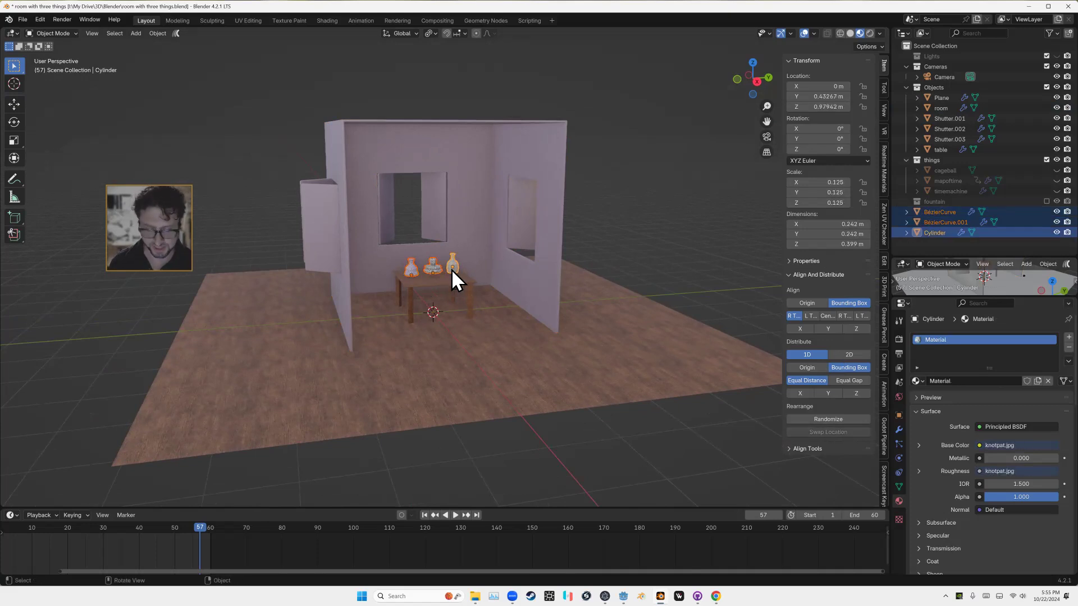
pyautogui.press('F3')
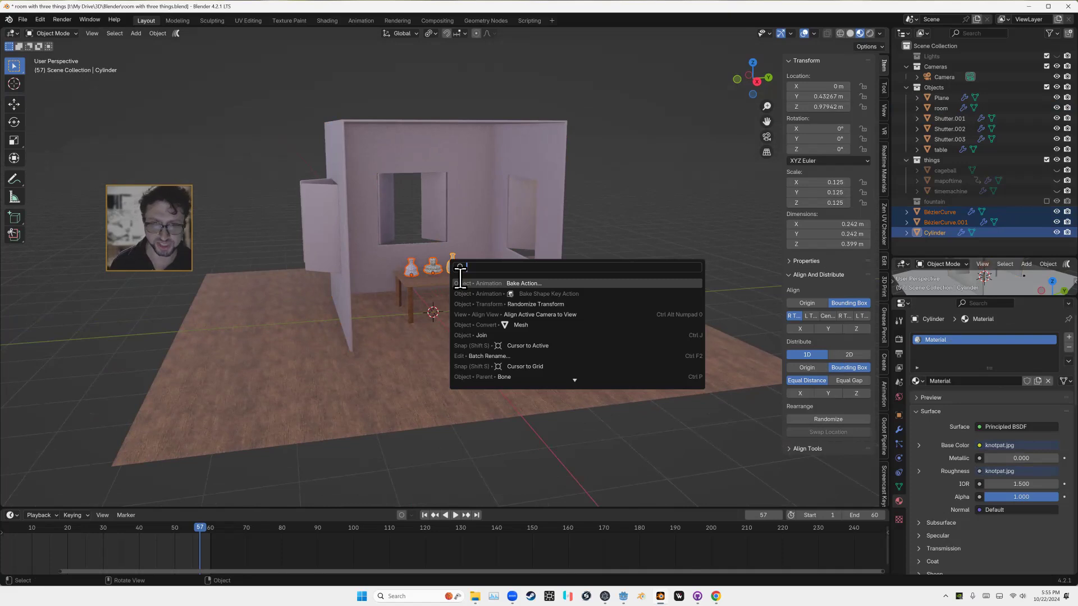
pyautogui.write('b')
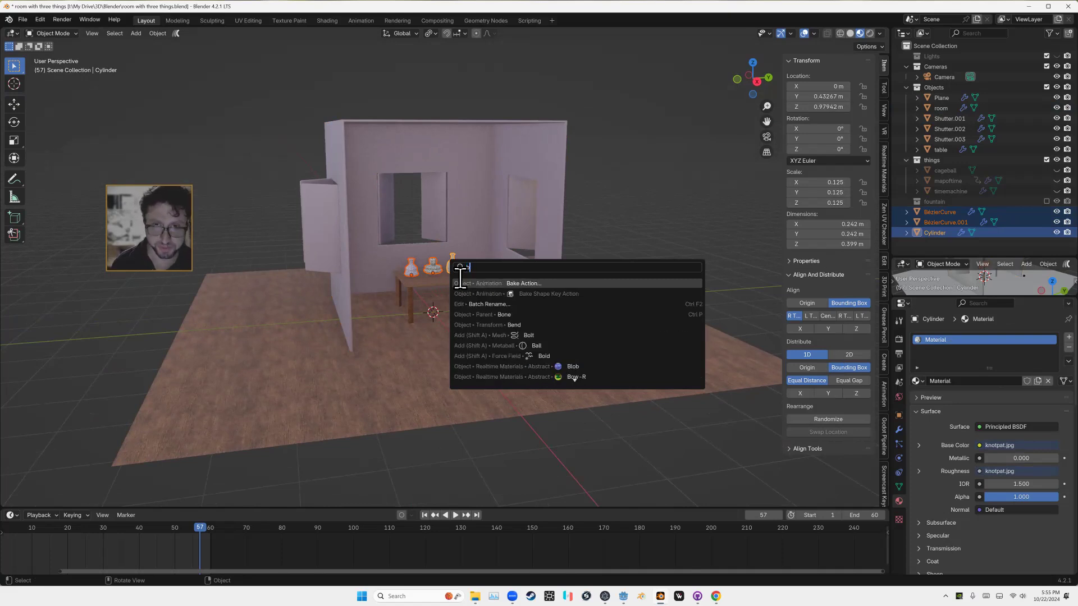
pyautogui.write('atch')
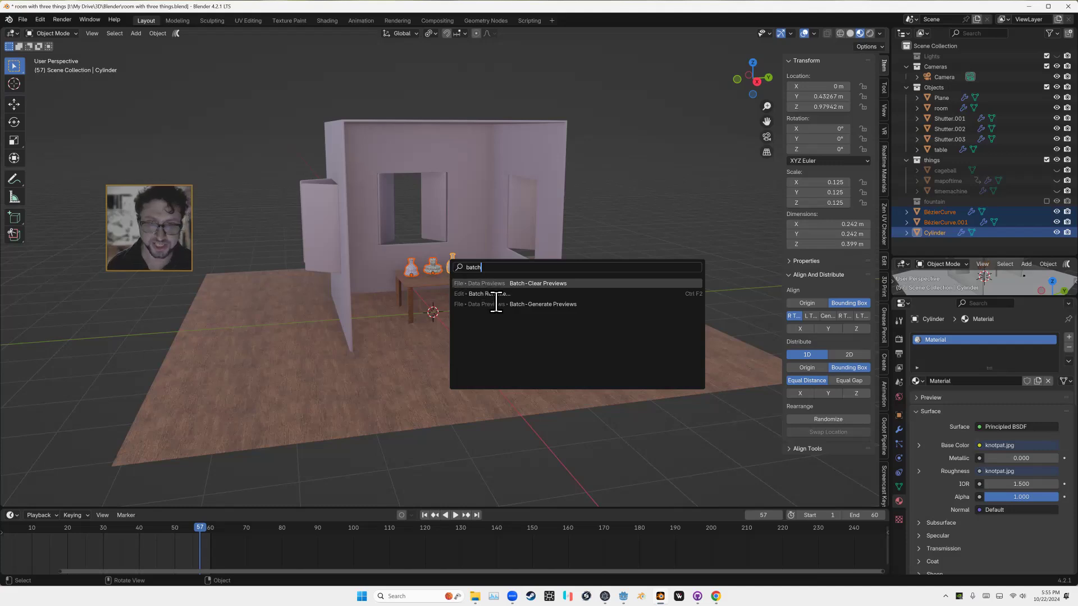
pyautogui.click(488, 294)
pyautogui.click(555, 296)
pyautogui.click(551, 297)
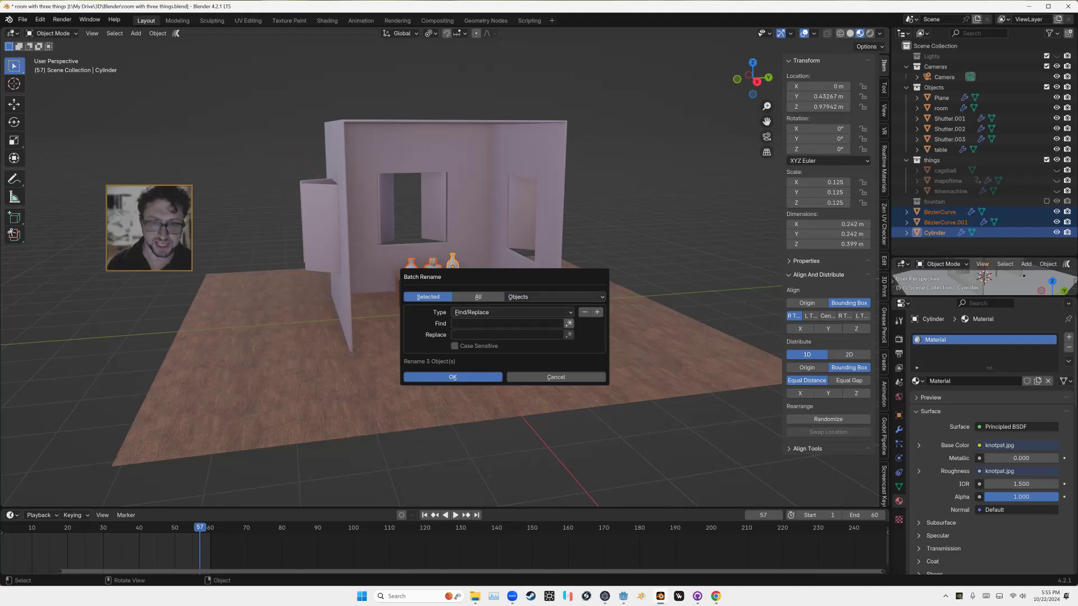
pyautogui.click(483, 312)
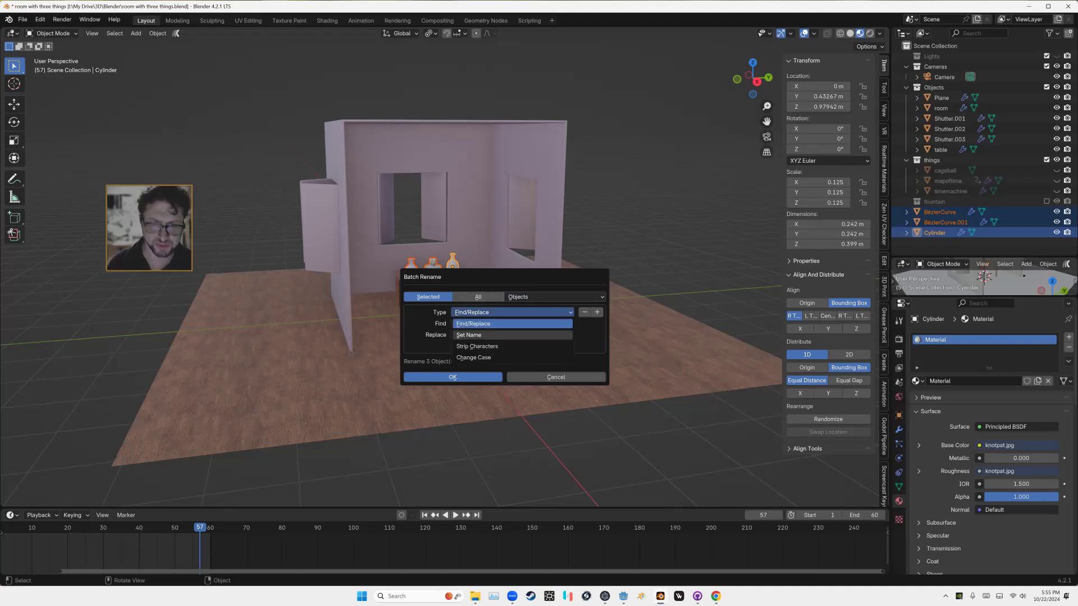
pyautogui.click(469, 335)
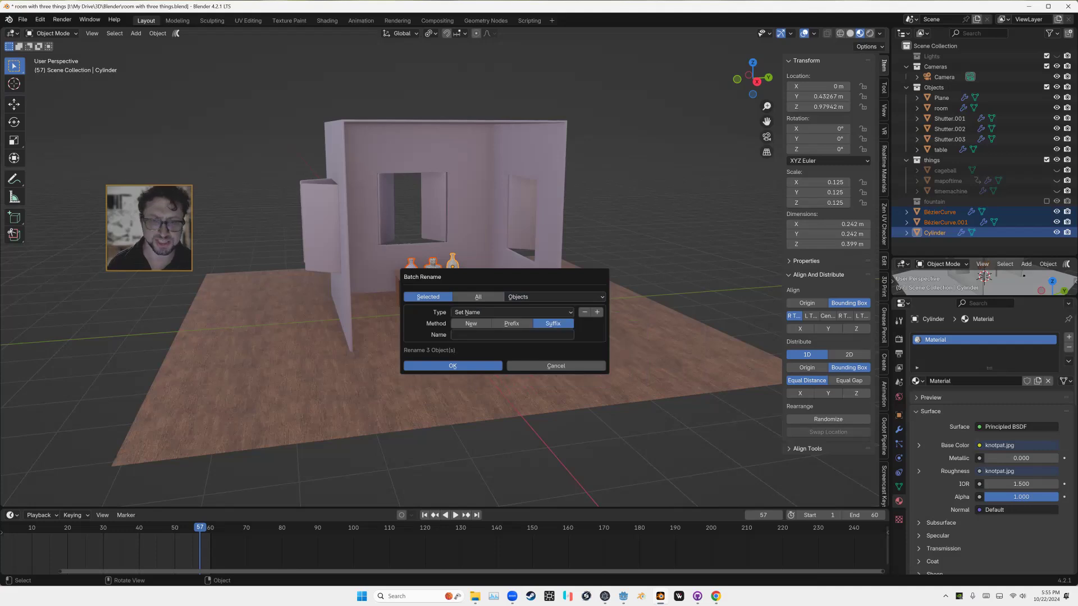
pyautogui.click(512, 335)
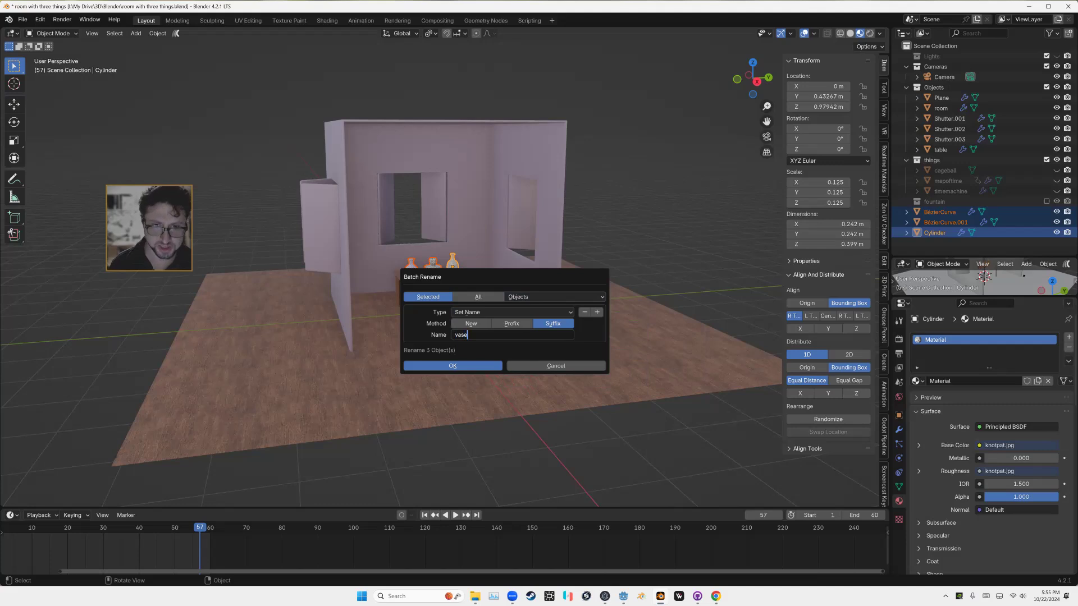
pyautogui.press('Return')
pyautogui.press('Return')
pyautogui.click(512, 334)
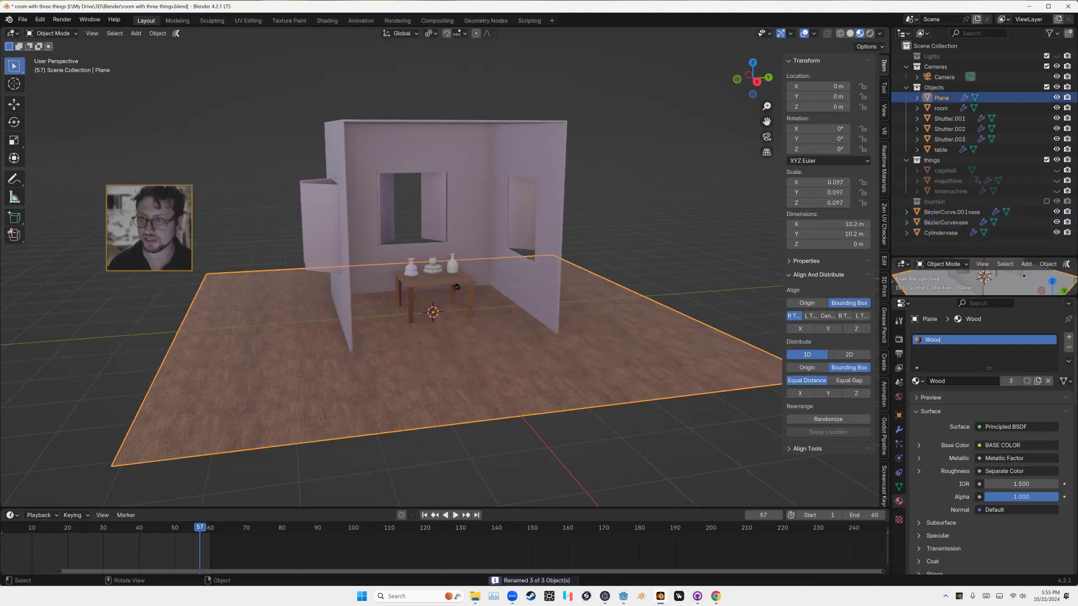
# - Reselect the three vases and batch rename them with Set Name, using the New method and the name "vase"
pyautogui.click(952, 212)
pyautogui.click(945, 233)
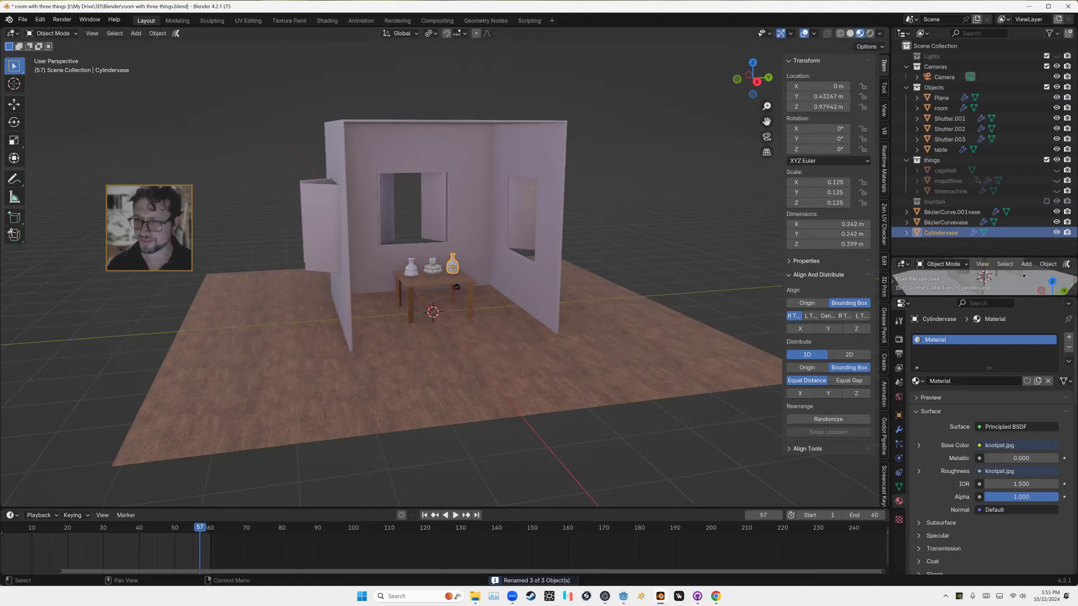
pyautogui.keyDown('shift'); pyautogui.click(419, 272); pyautogui.keyUp('shift')
pyautogui.keyDown('shift'); pyautogui.click(416, 272); pyautogui.keyUp('shift')
pyautogui.press('F3')
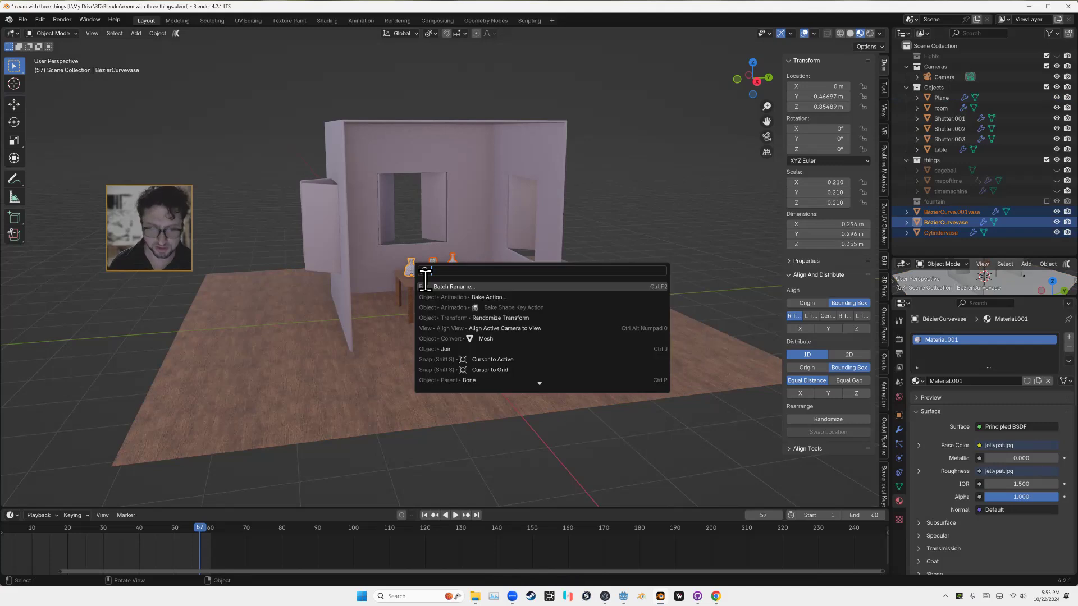
pyautogui.press('Return')
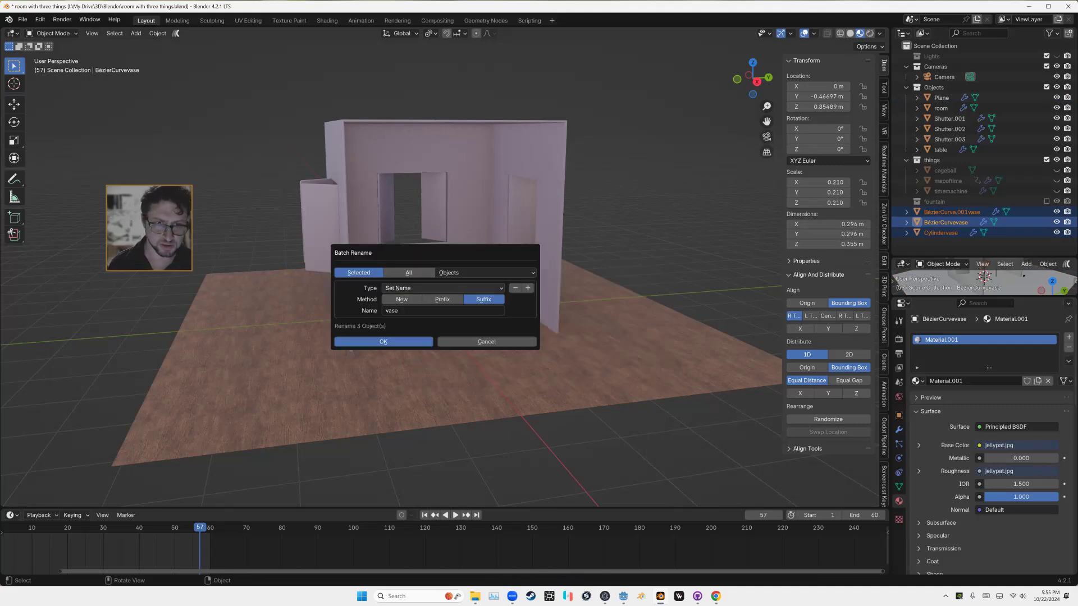
pyautogui.click(398, 288)
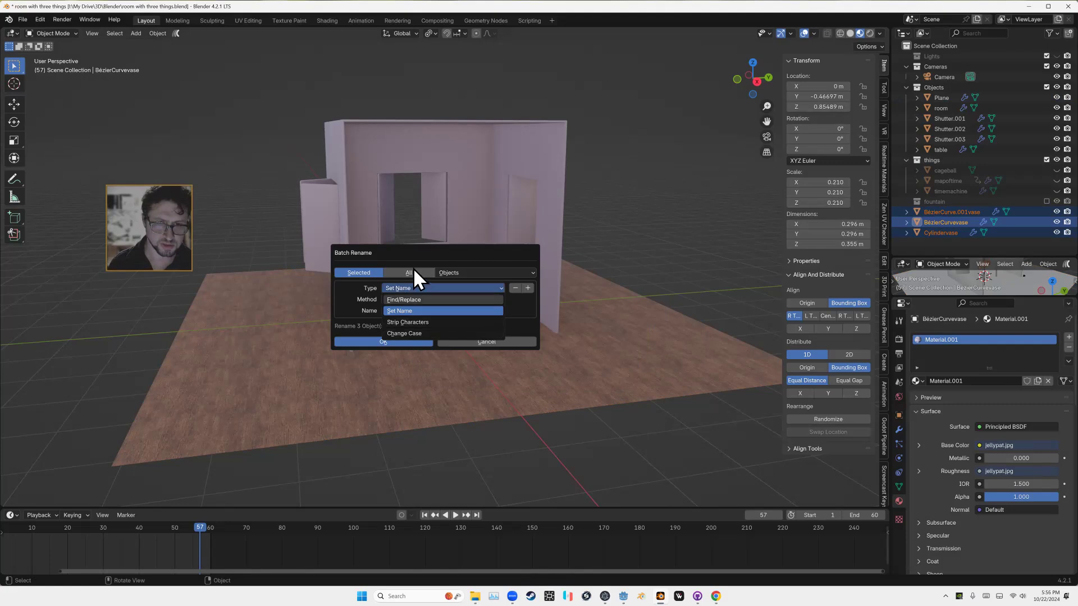
pyautogui.click(402, 299)
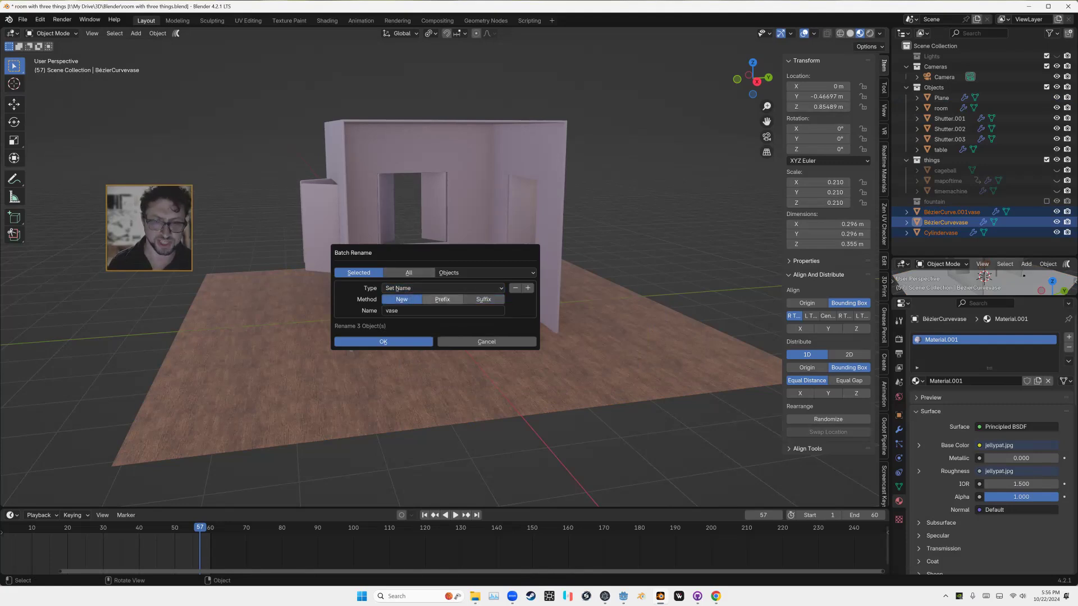
pyautogui.click(383, 341)
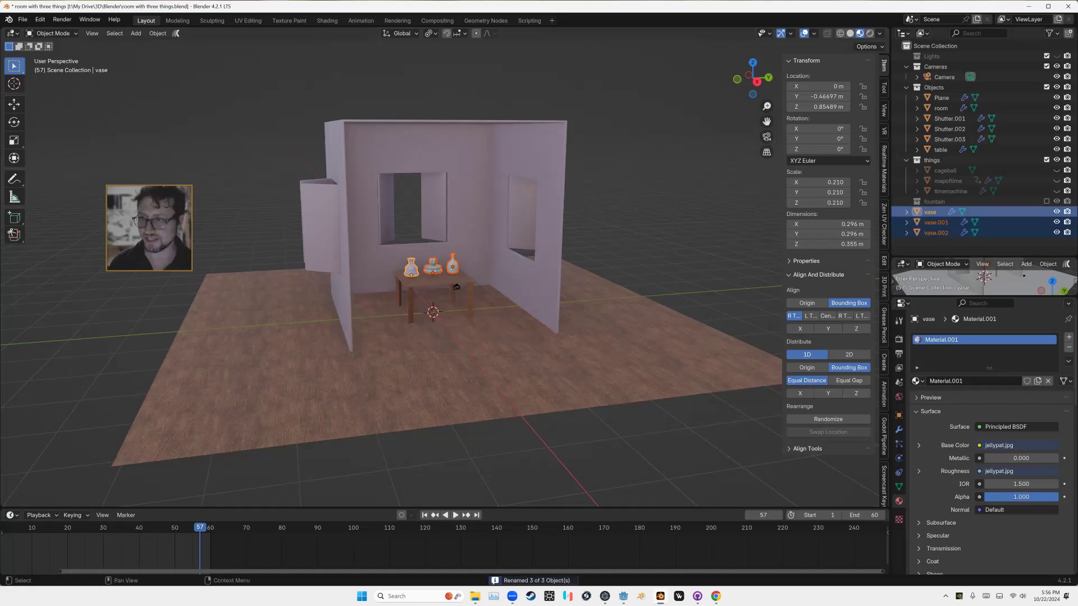
# - Export the Blender scene with the renamed vases as a glTF Binary named "room with three things1.glb"
pyautogui.click(27, 25)
pyautogui.moveTo(57, 177)
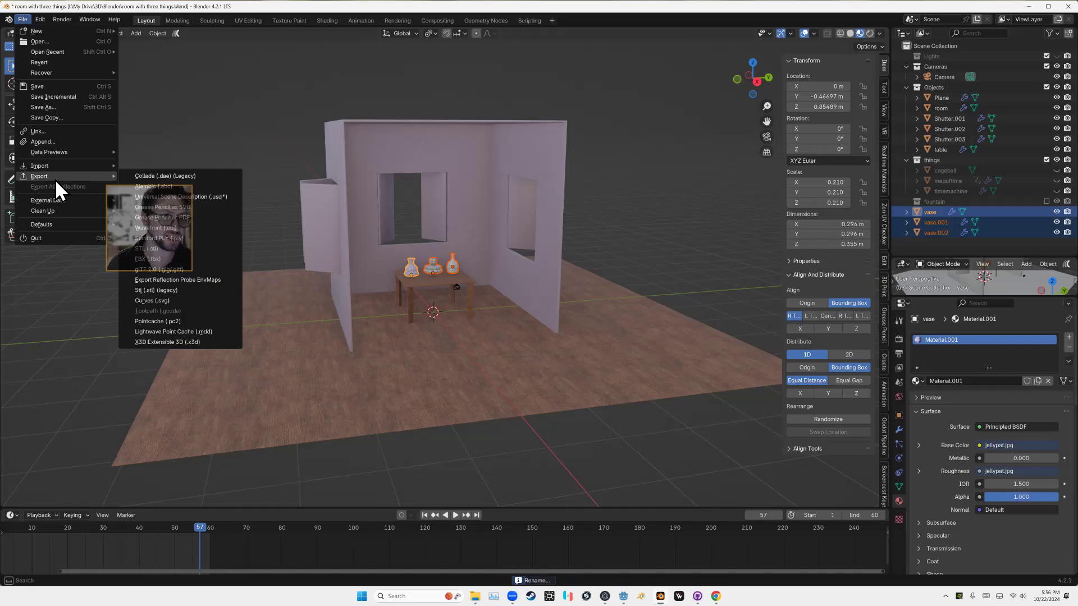
pyautogui.click(204, 272)
pyautogui.press('Return')
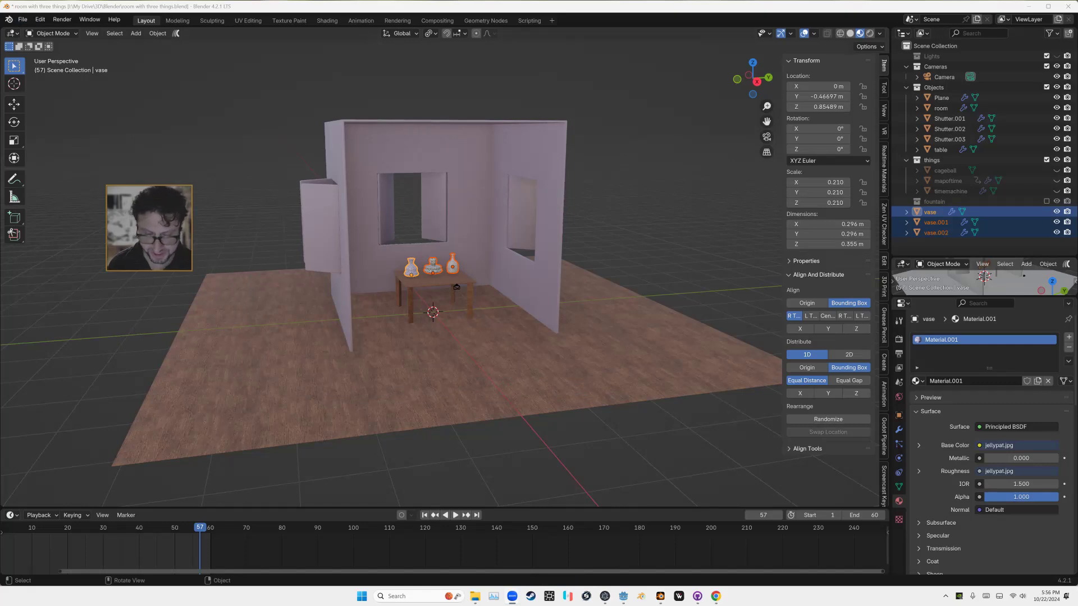
# - Switch to the Godot Project Manager, then open the downloads folder in File Explorer and arrange both windows over Blender
pyautogui.hotkey('alt', 'Tab')
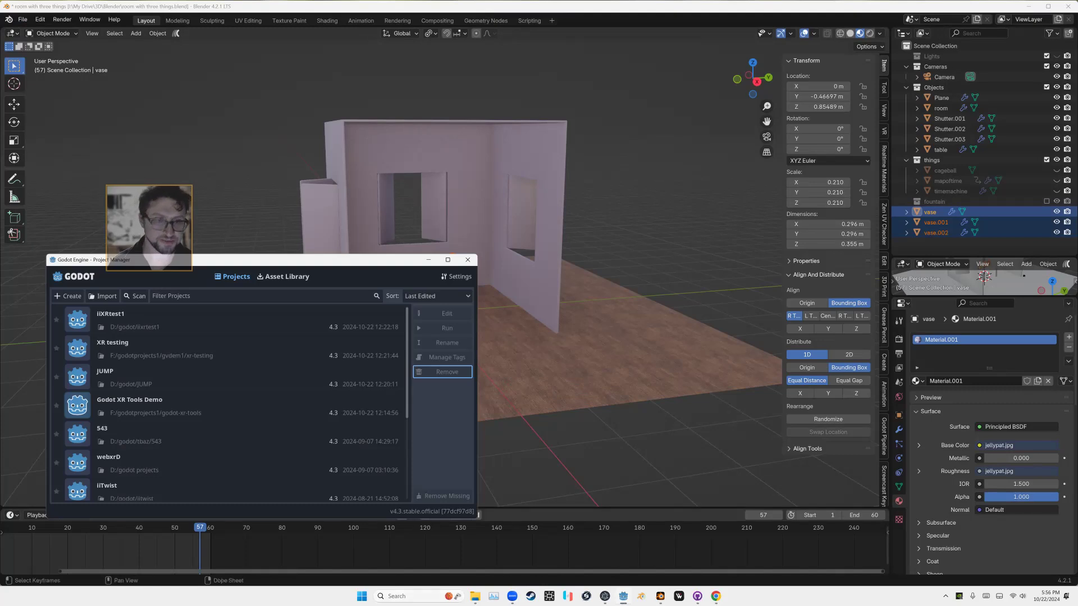
pyautogui.moveTo(234, 262); pyautogui.dragTo(402, 176)
pyautogui.click(475, 596)
pyautogui.moveTo(503, 26); pyautogui.dragTo(518, 186)
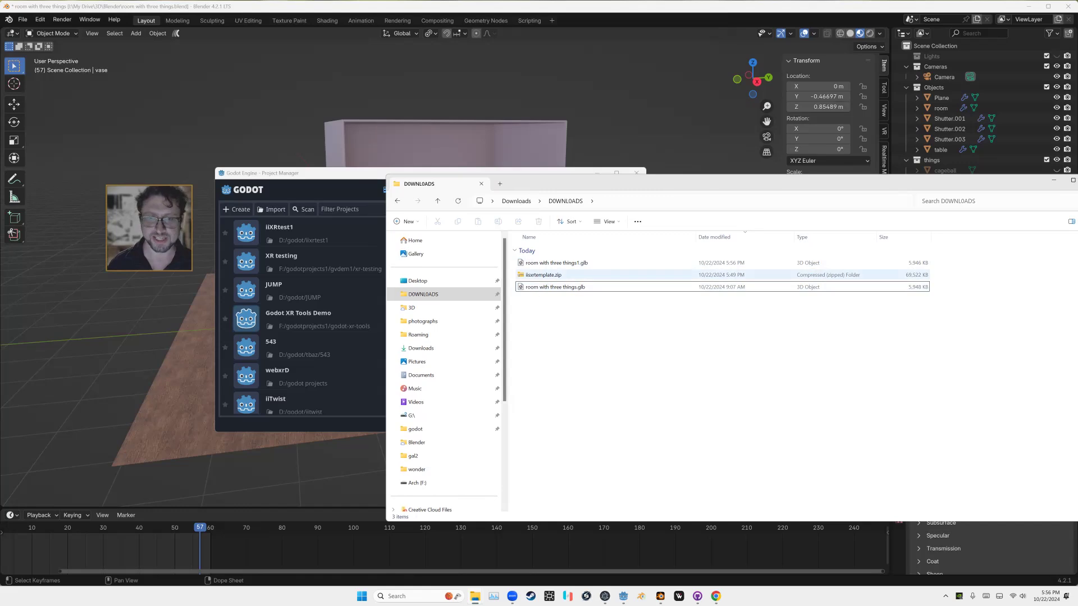
# - Extract iisxrtemplate.zip to an iisxrtemplate folder inside the downloads folder
pyautogui.click(523, 279)
pyautogui.rightClick(523, 280)
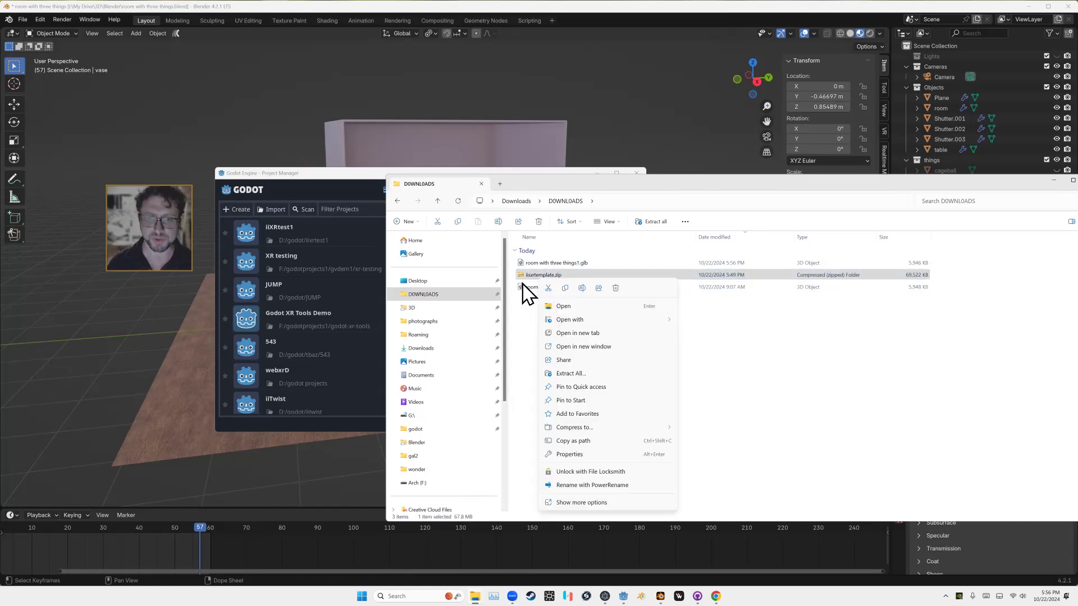
pyautogui.moveTo(570, 319)
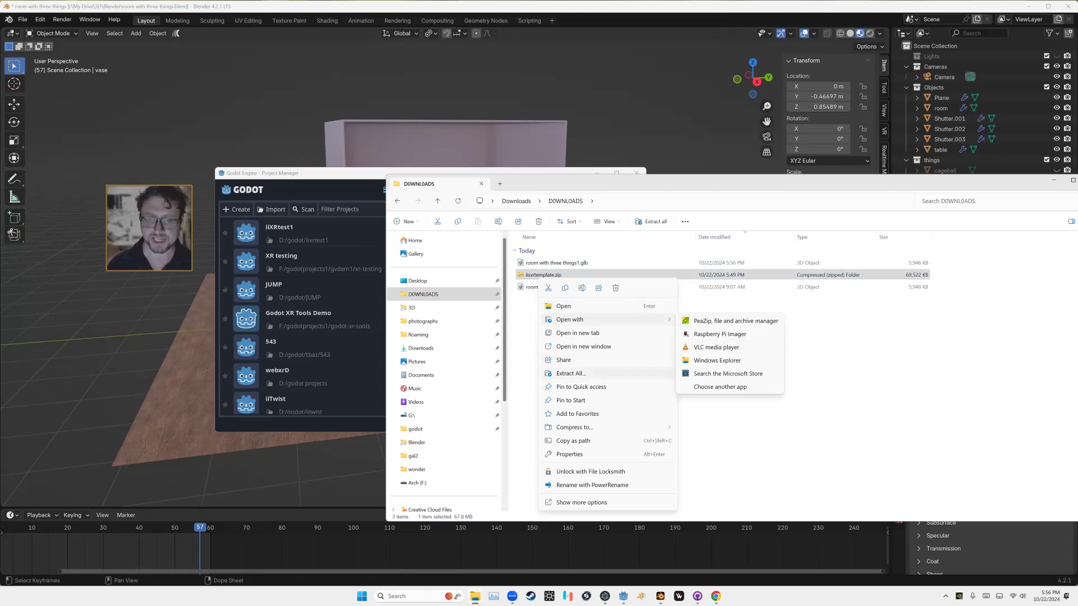
pyautogui.click(571, 374)
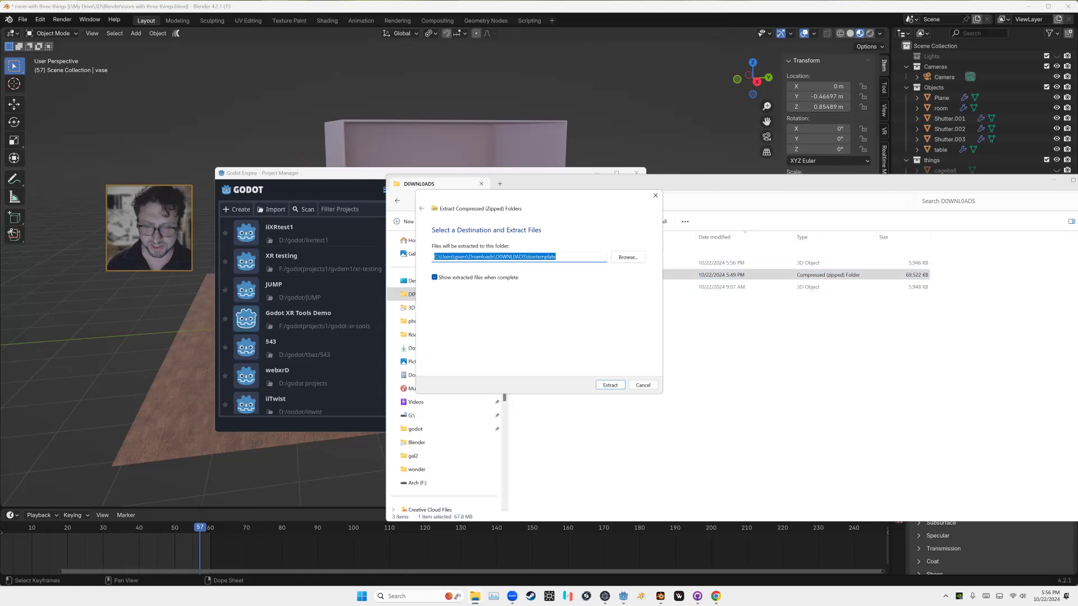
pyautogui.click(627, 257)
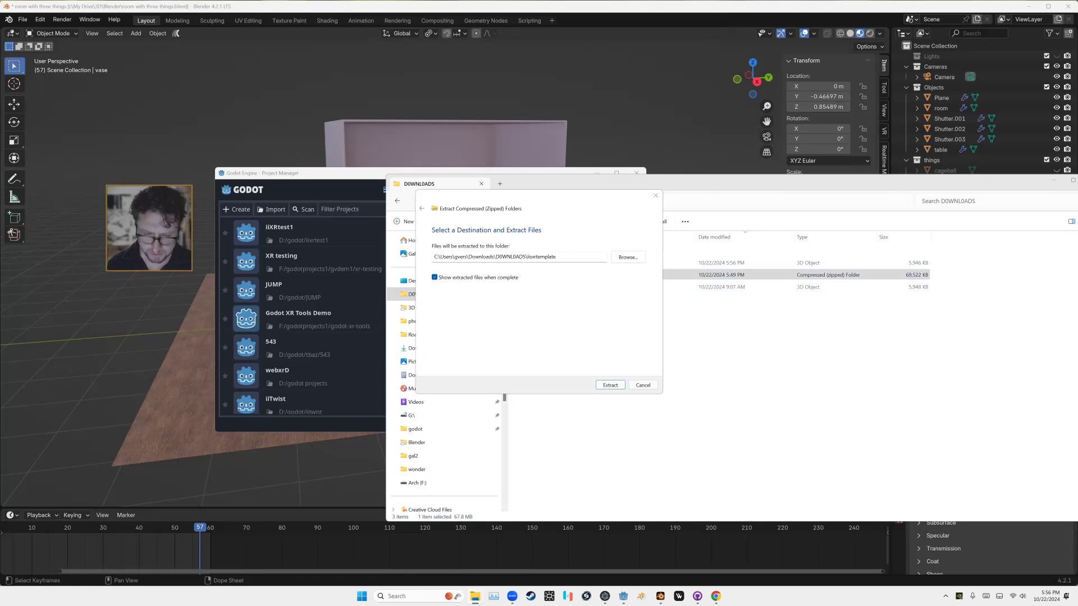
pyautogui.press('Return')
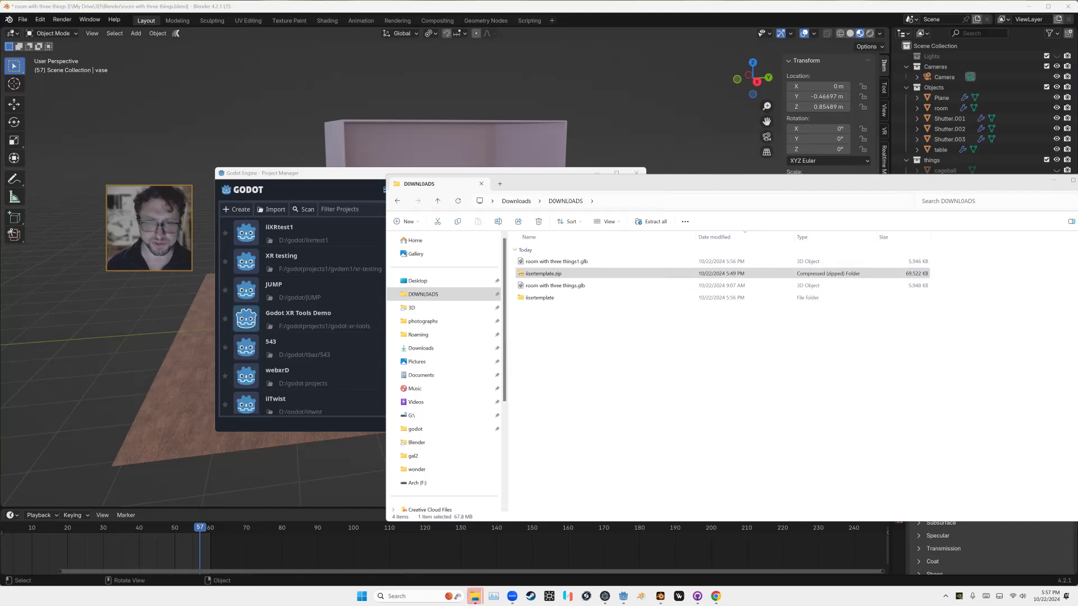
# - Examine the contents of the extracted iisxrtemplate folder, down to the inner project folder
pyautogui.click(539, 297)
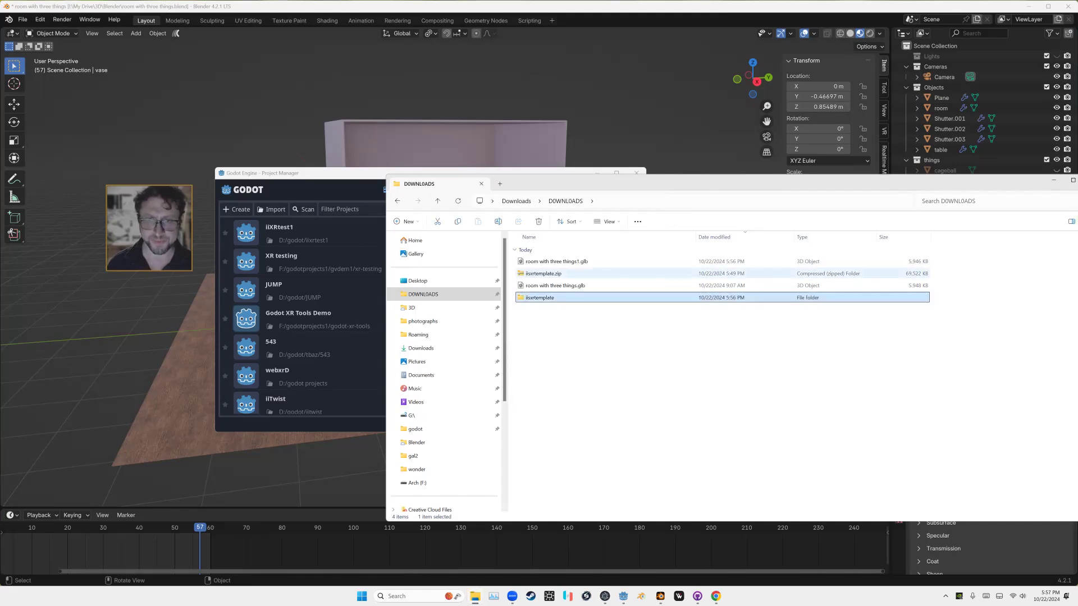
pyautogui.click(536, 274)
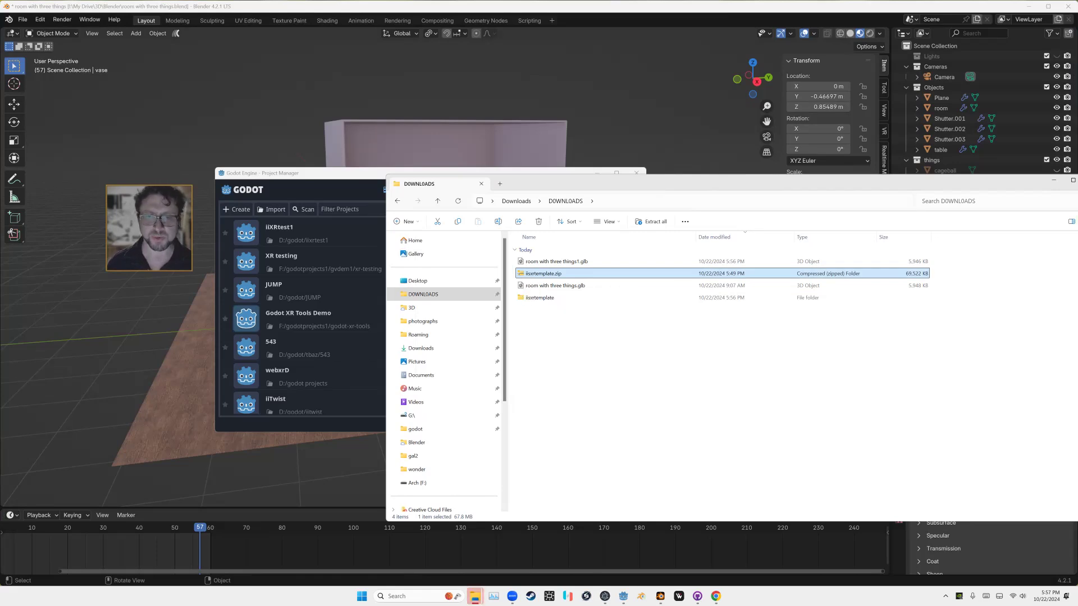
pyautogui.click(539, 298)
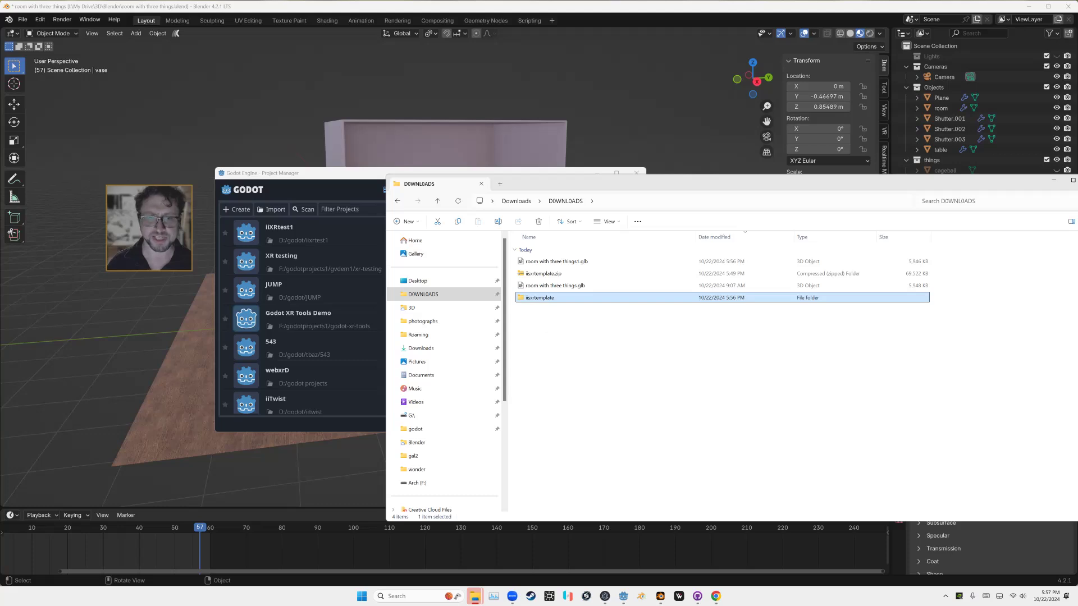
pyautogui.doubleClick(533, 297)
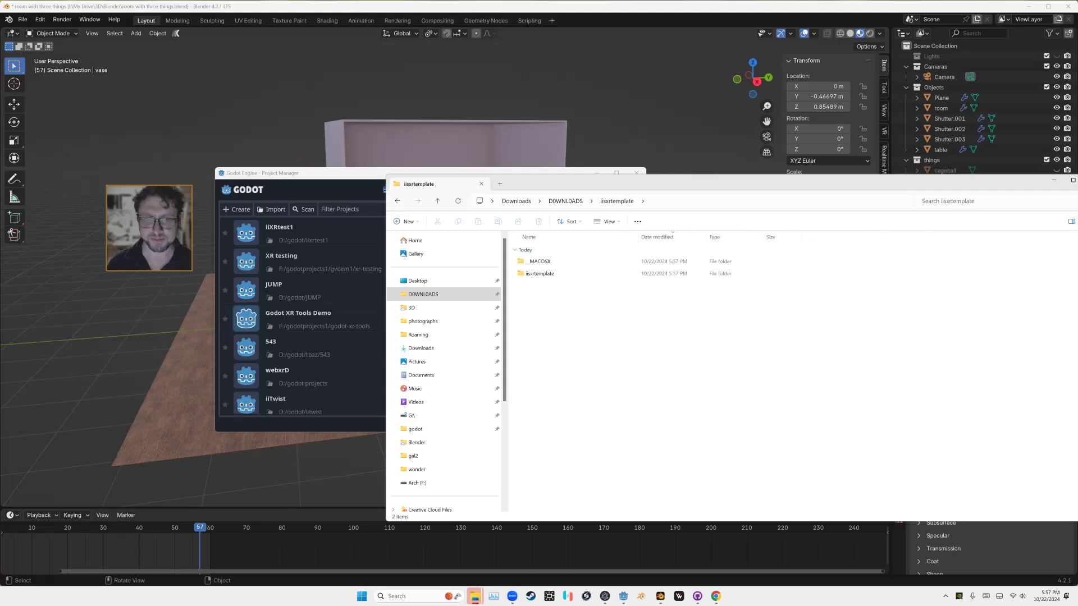
pyautogui.doubleClick(525, 275)
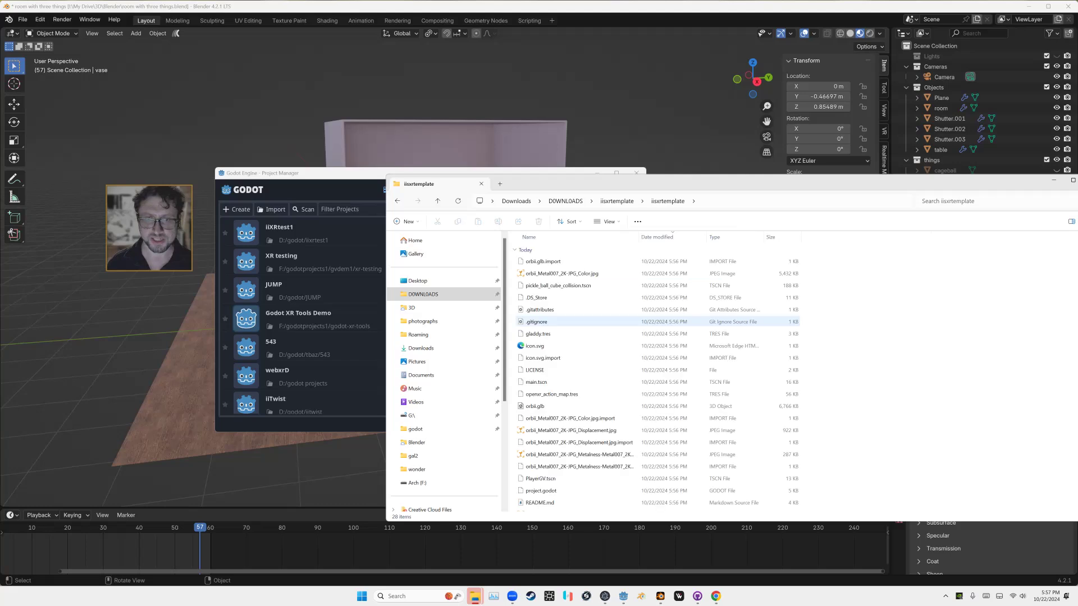
pyautogui.click(438, 202)
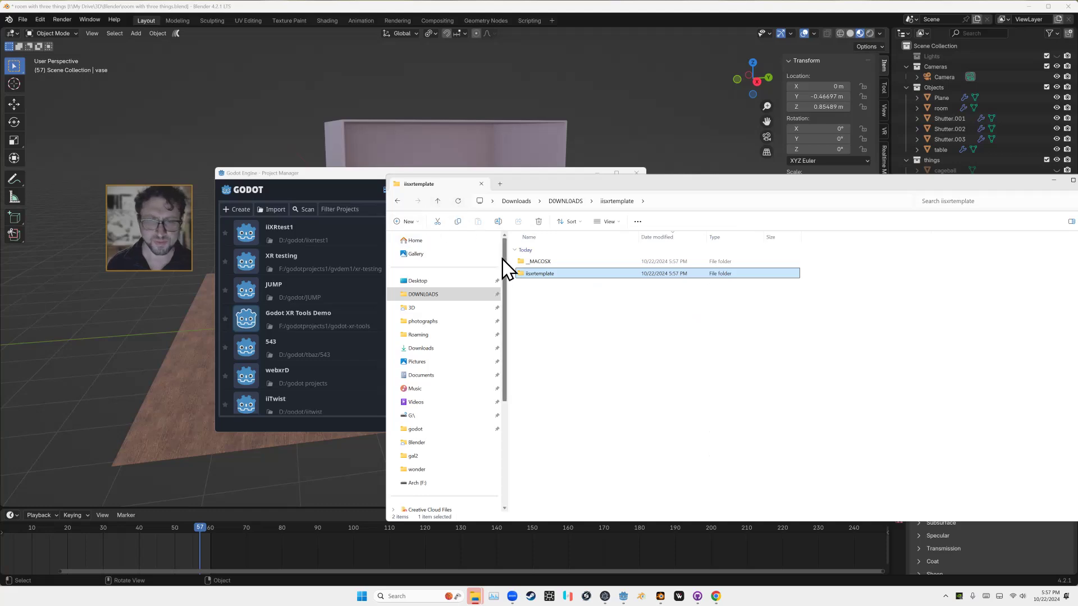
# - Switch to the Godot Project Manager, import project.godot from the inner iisxrtemplate folder in the downloads folder, and open it for editing
pyautogui.click(315, 176)
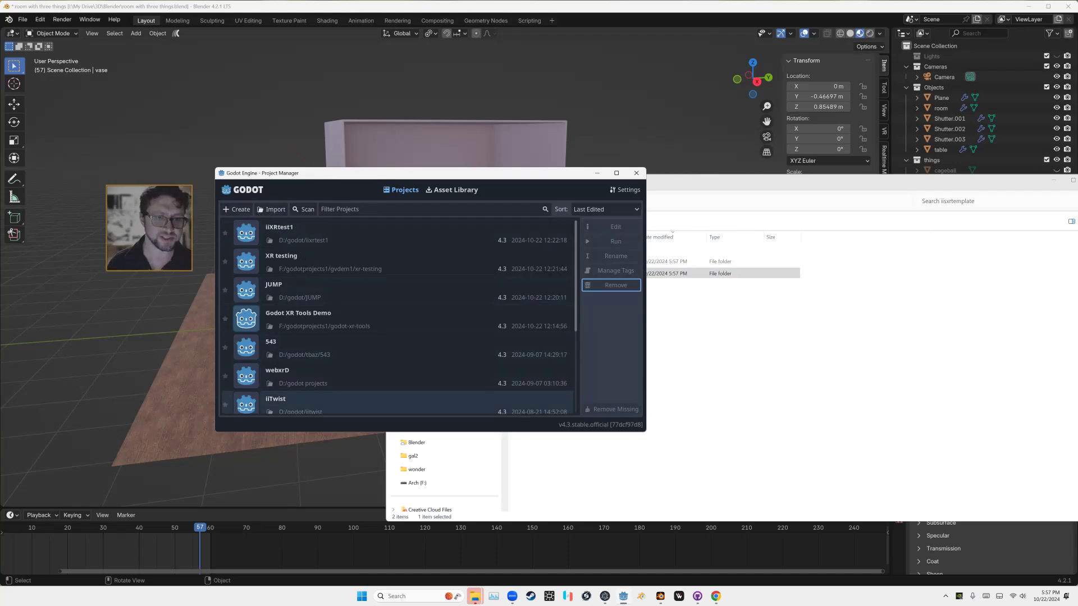
pyautogui.click(272, 210)
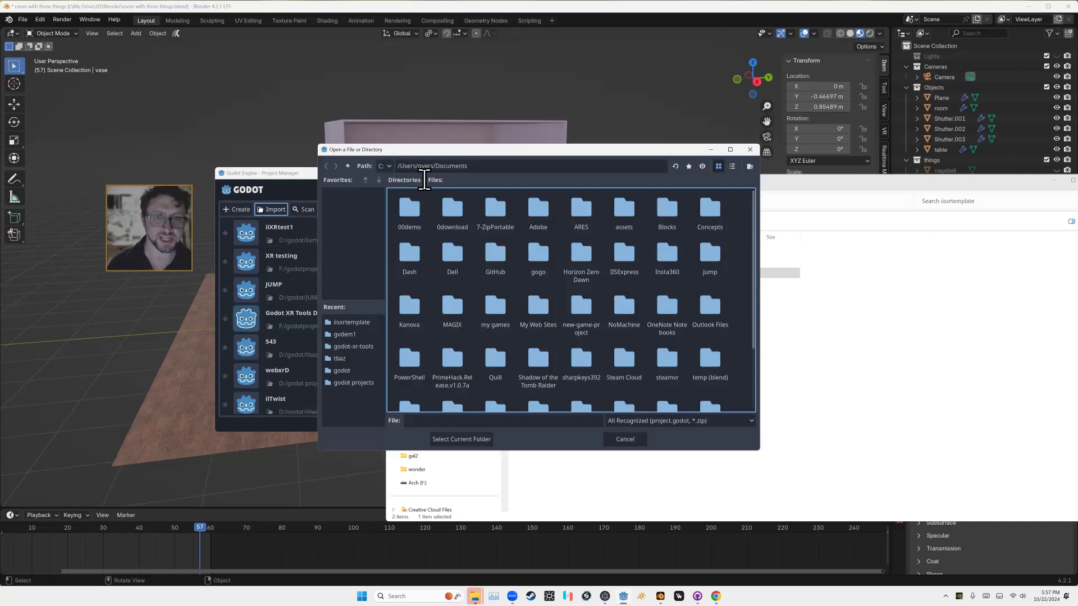
pyautogui.click(348, 166)
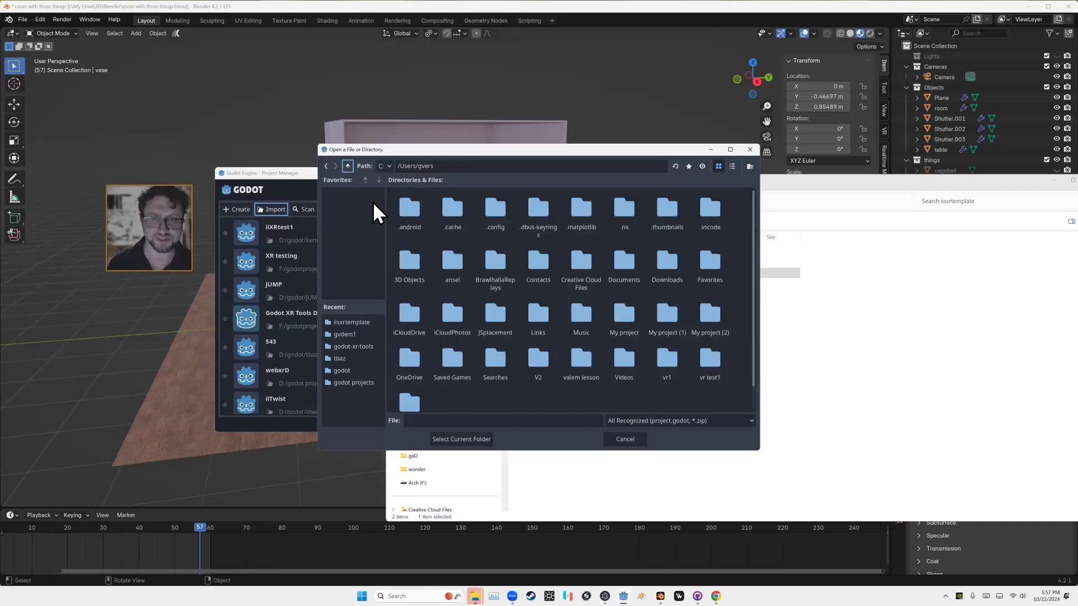
pyautogui.doubleClick(667, 264)
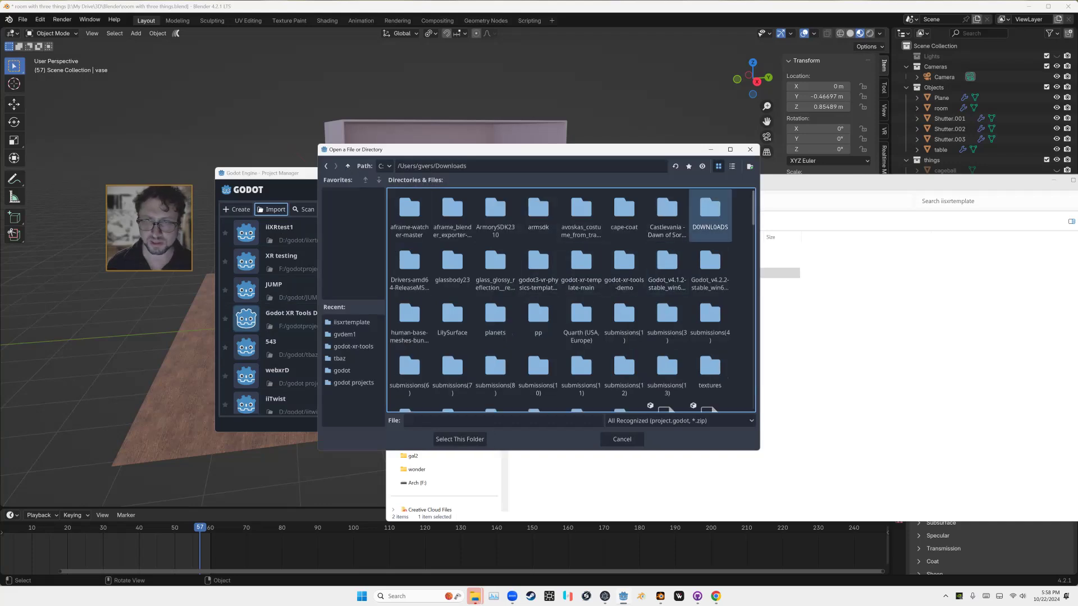
pyautogui.doubleClick(709, 208)
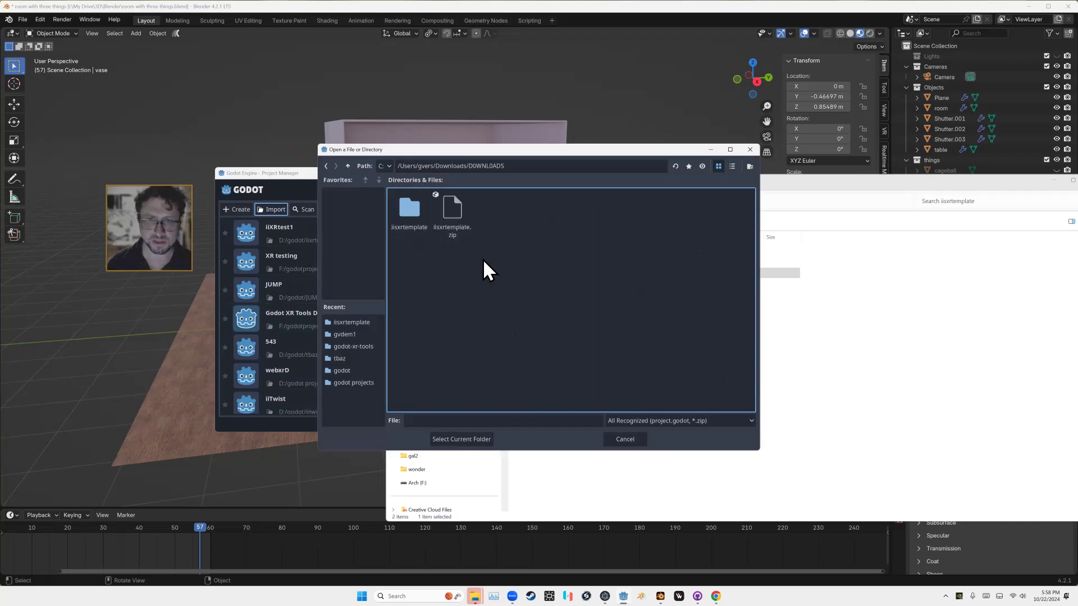
pyautogui.doubleClick(410, 205)
pyautogui.doubleClick(447, 210)
pyautogui.click(581, 210)
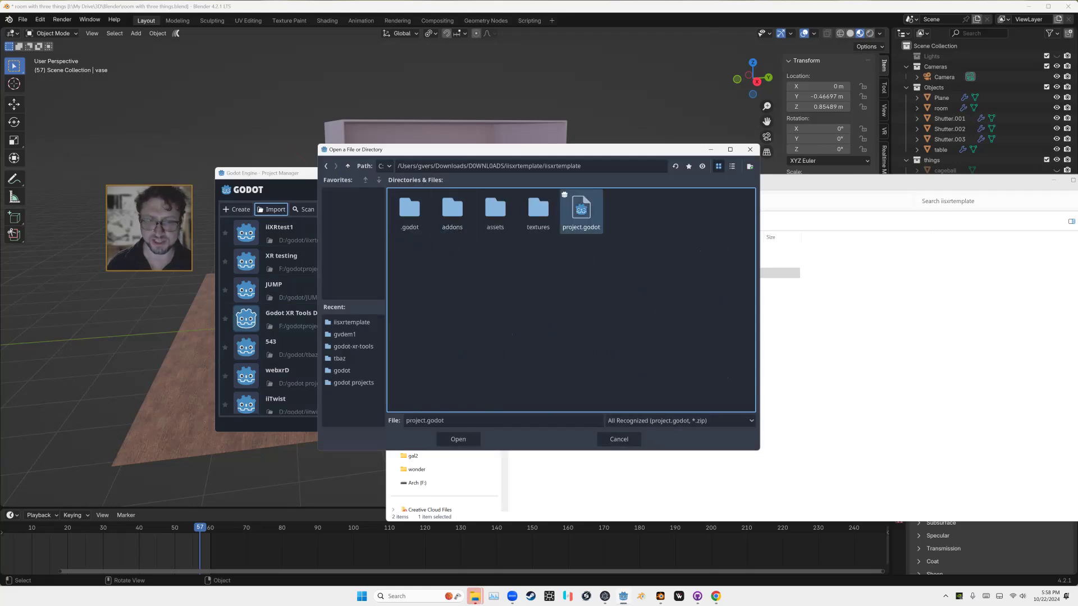
pyautogui.click(458, 439)
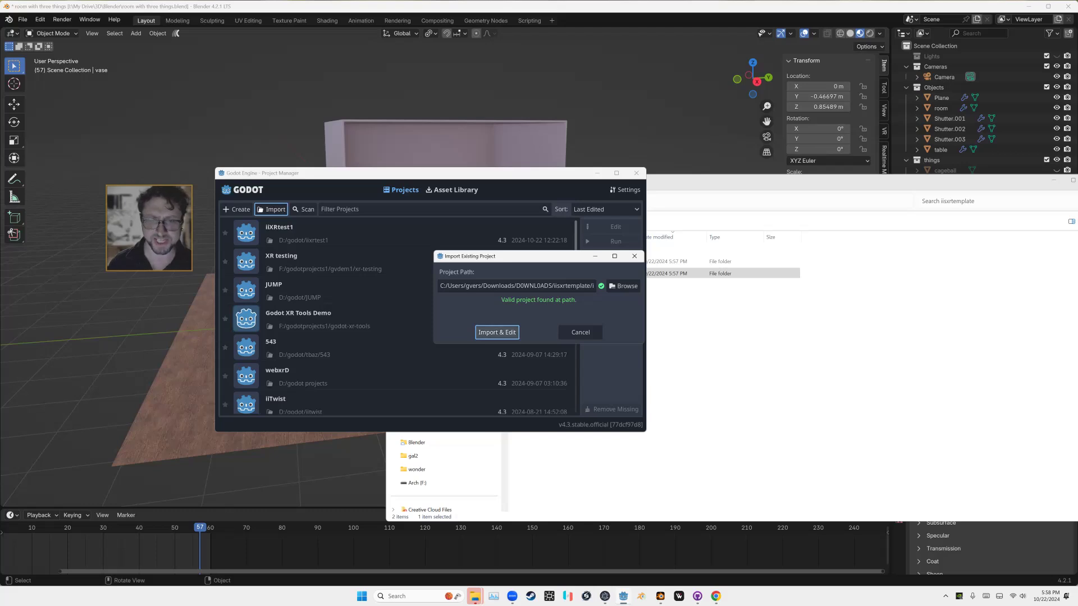
pyautogui.click(497, 332)
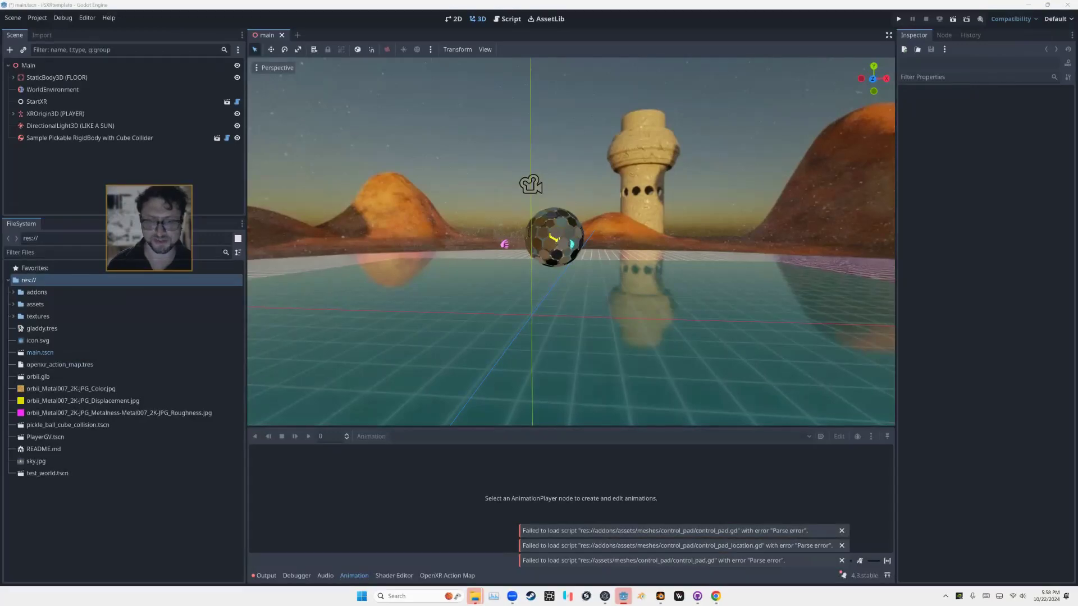
# - Examine the floor's mesh properties, the scene's node tree and the area for import settings
pyautogui.click(544, 322)
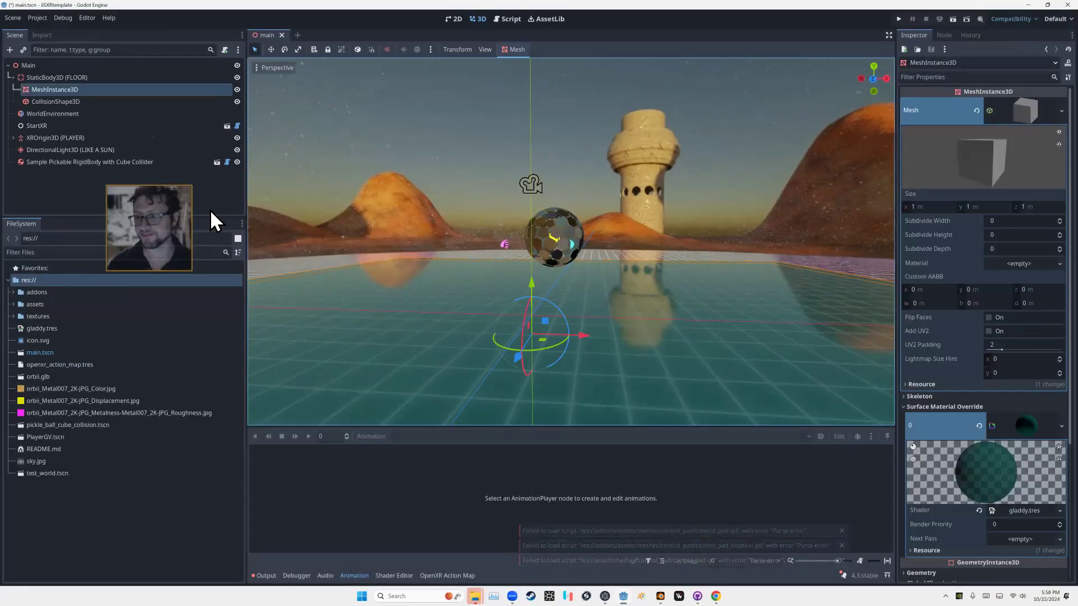
pyautogui.click(56, 176)
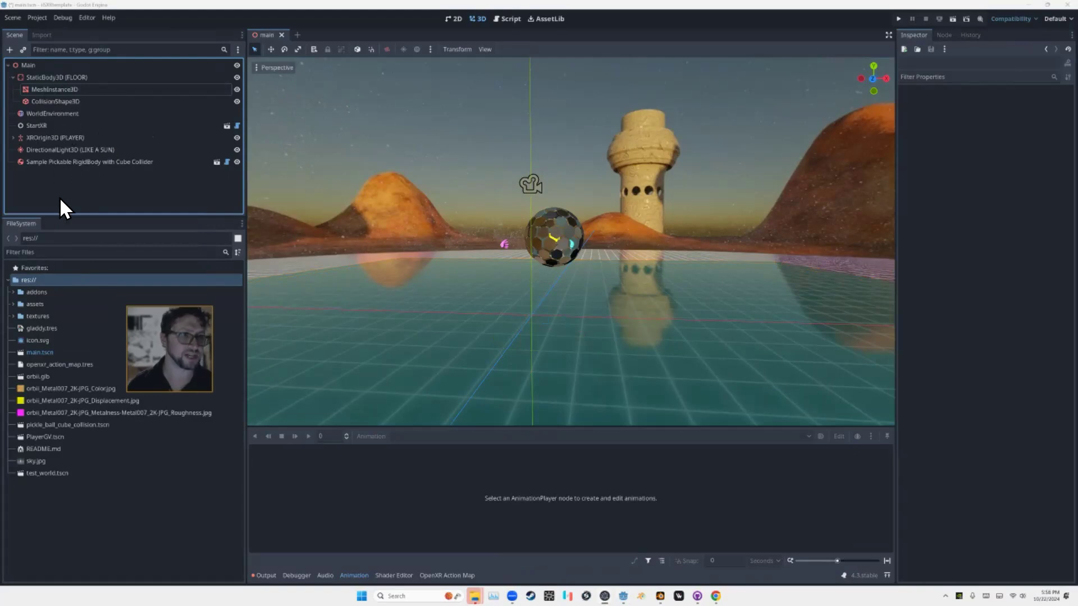
pyautogui.click(41, 35)
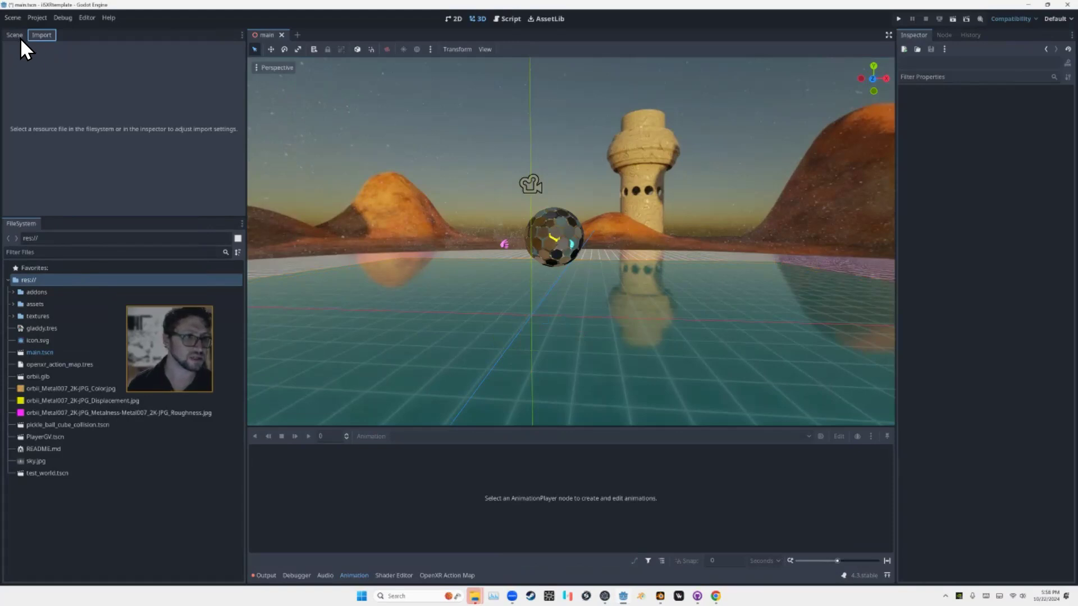
pyautogui.click(21, 36)
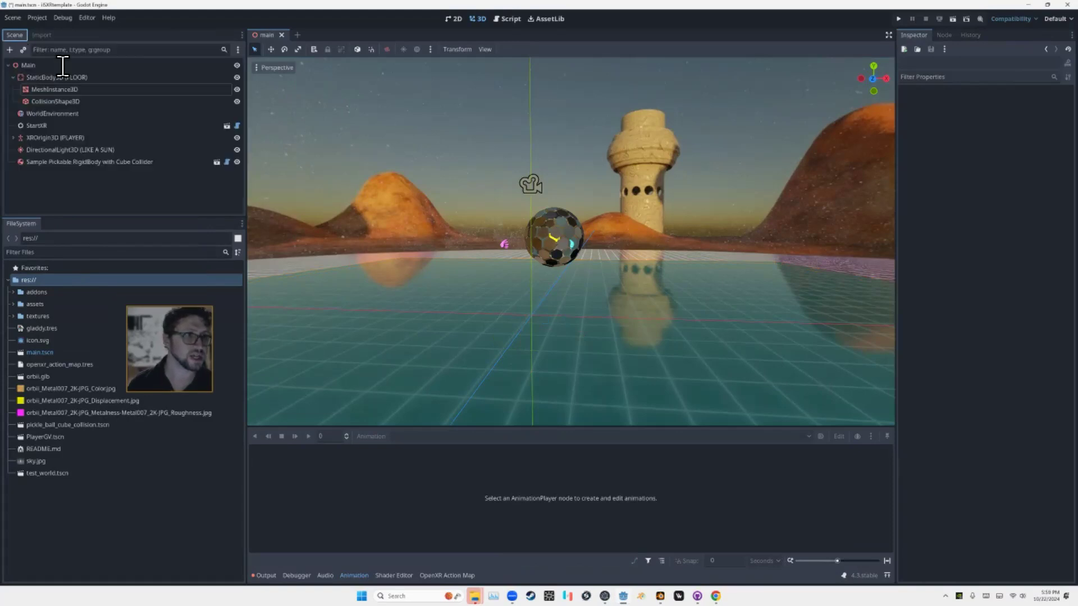
pyautogui.click(45, 37)
pyautogui.click(11, 35)
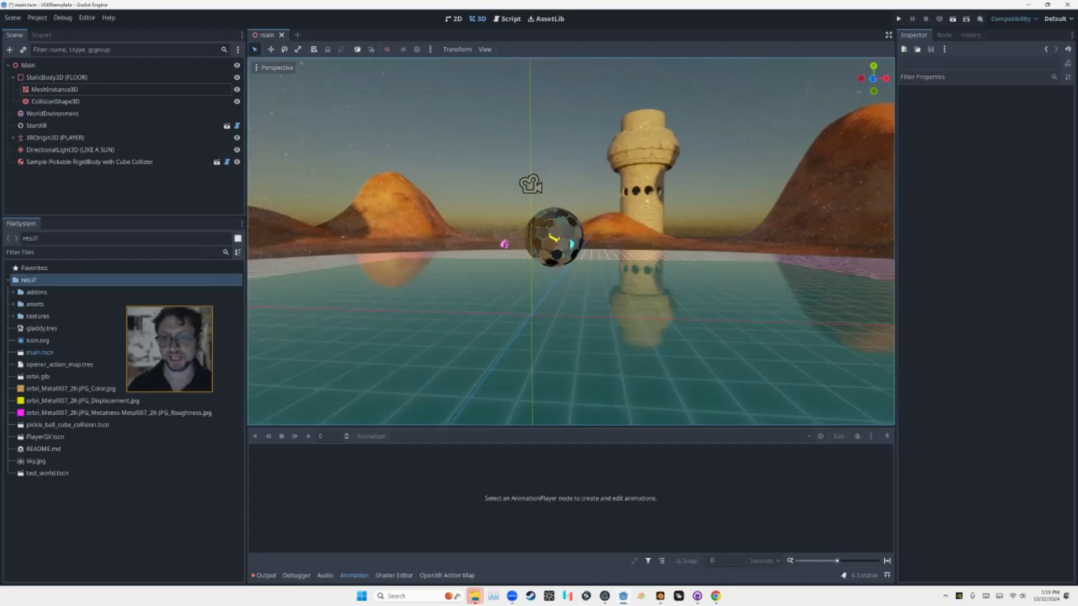
# - Examine the main scene's floor, sphere and surroundings in 3D from different angles and distances
pyautogui.moveTo(534, 258); pyautogui.dragTo(562, 269, button='middle')
pyautogui.moveTo(556, 186); pyautogui.dragTo(505, 233, button='middle')
pyautogui.scroll(-9, 571, 241)
pyautogui.scroll(9, 571, 241)
pyautogui.scroll(-7, 571, 242)
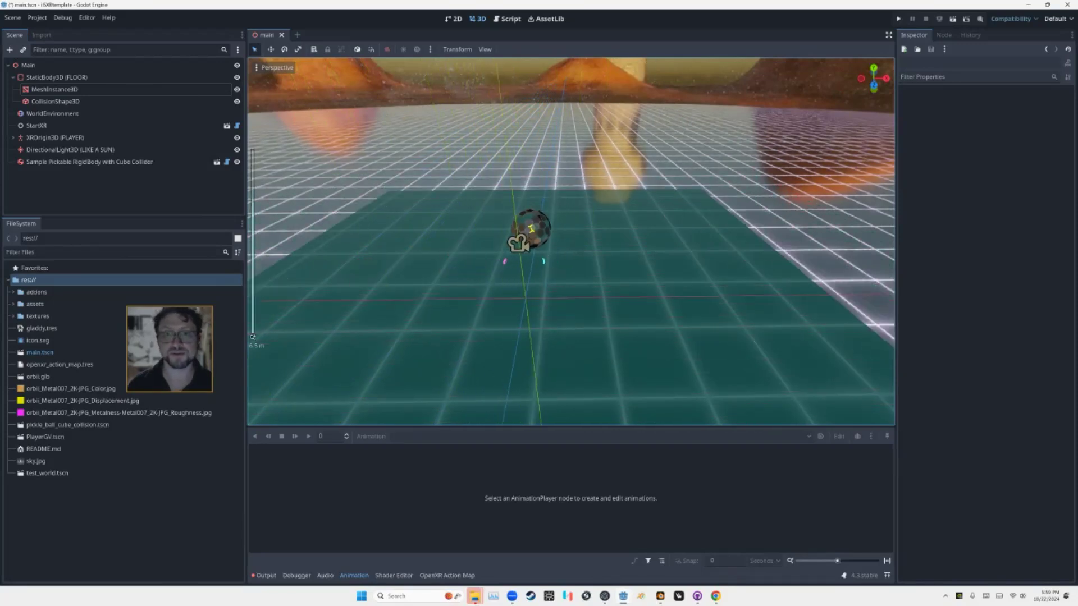
pyautogui.scroll(-2, 502, 103)
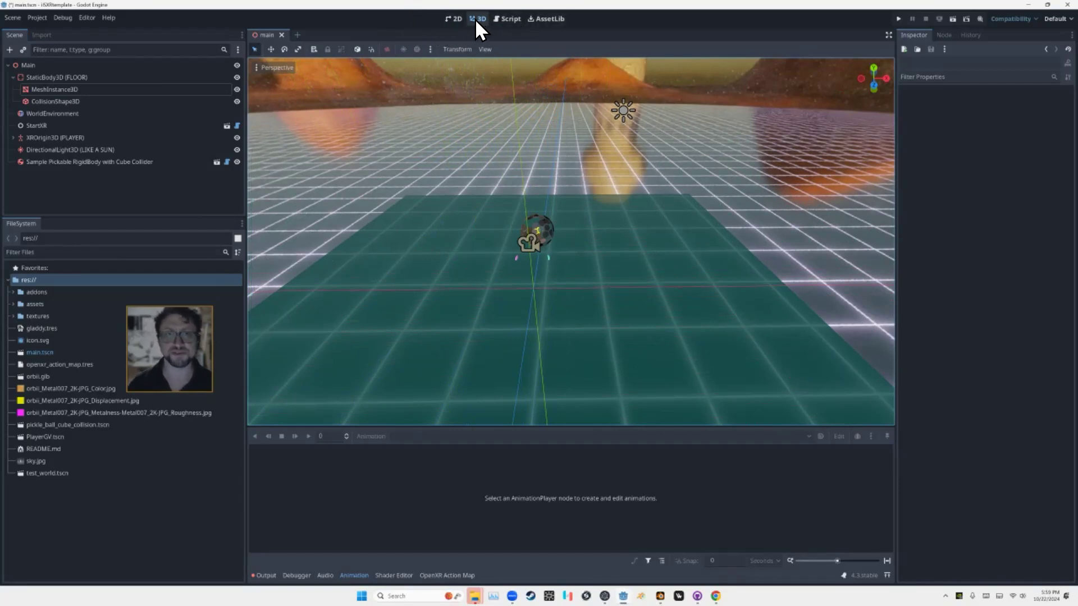
# - Look through the 2D, 3D, Script and AssetLib workspaces, viewing README.md and the start_xr.gd script
pyautogui.click(457, 19)
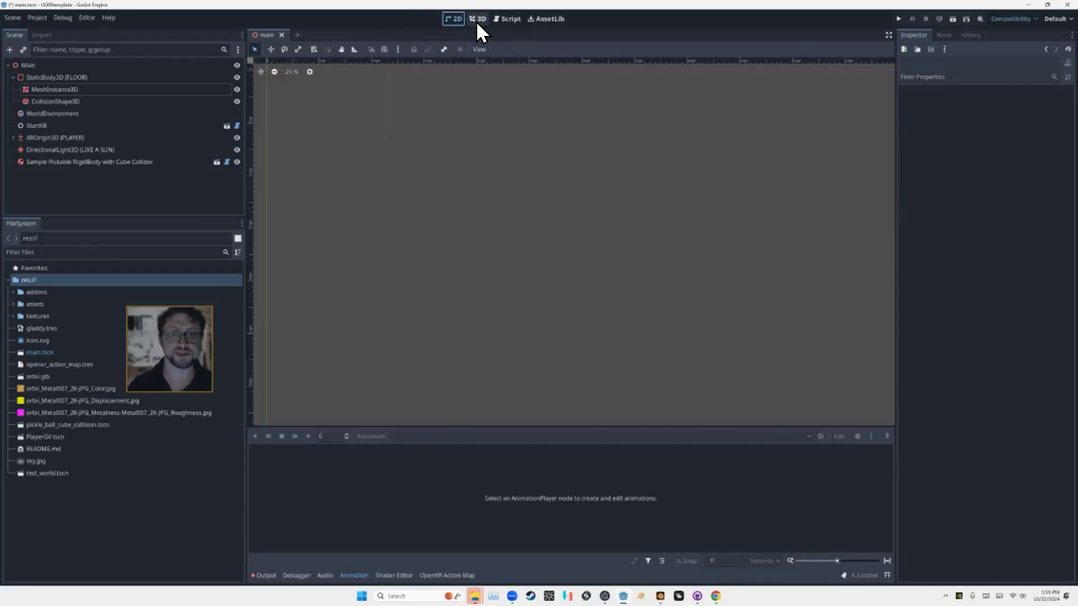
pyautogui.click(476, 21)
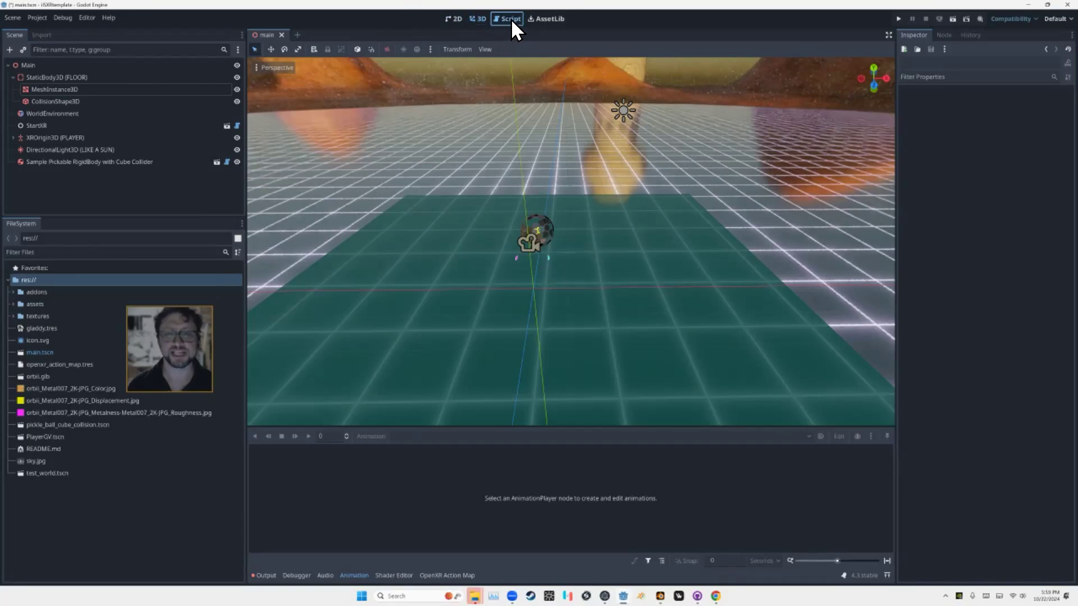
pyautogui.click(511, 18)
pyautogui.click(484, 125)
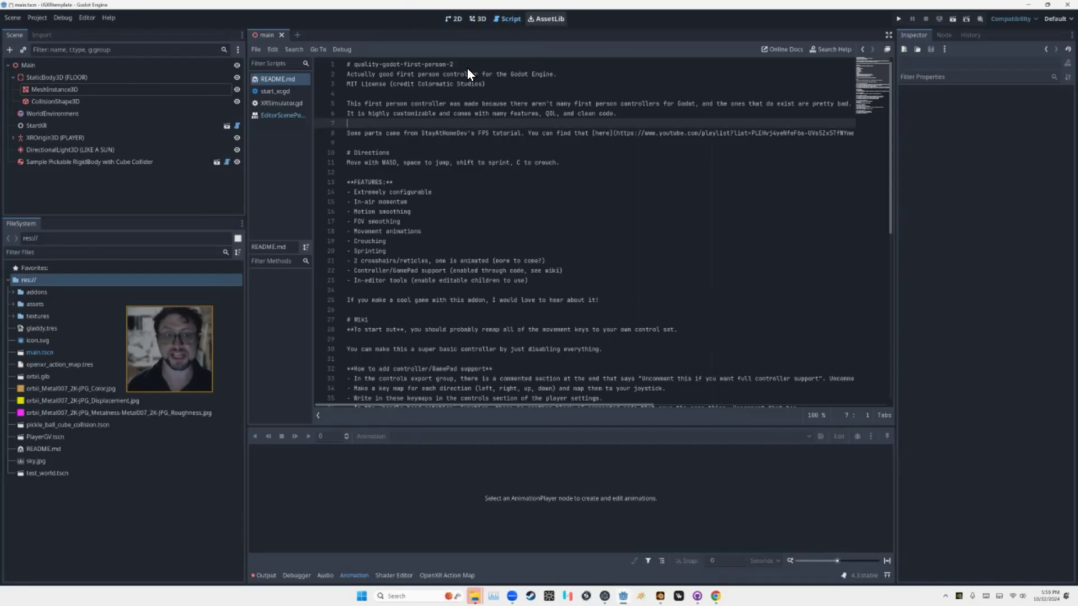
pyautogui.click(293, 94)
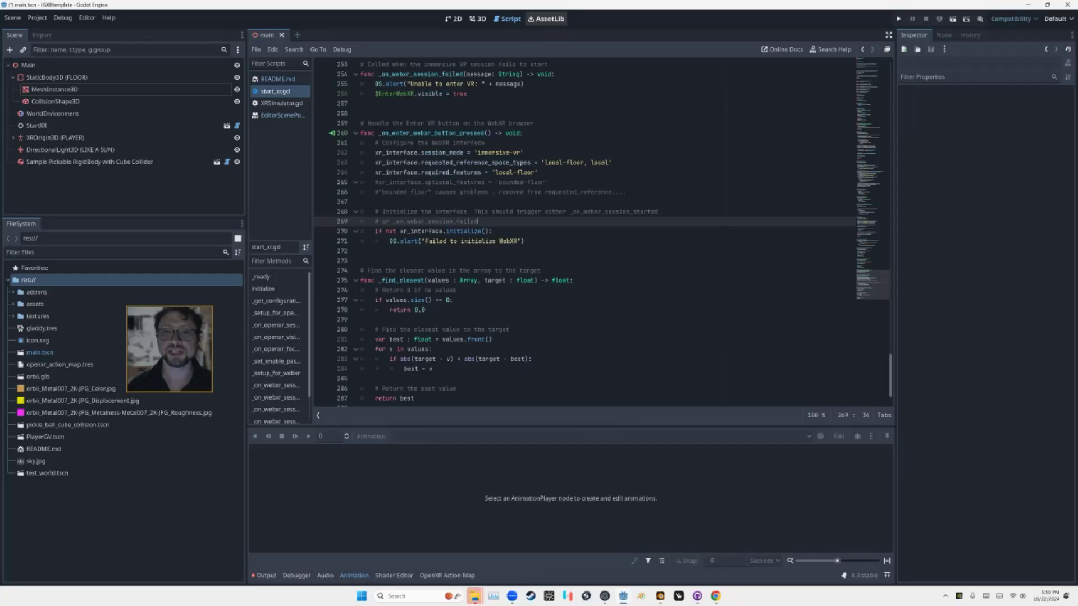
pyautogui.click(548, 19)
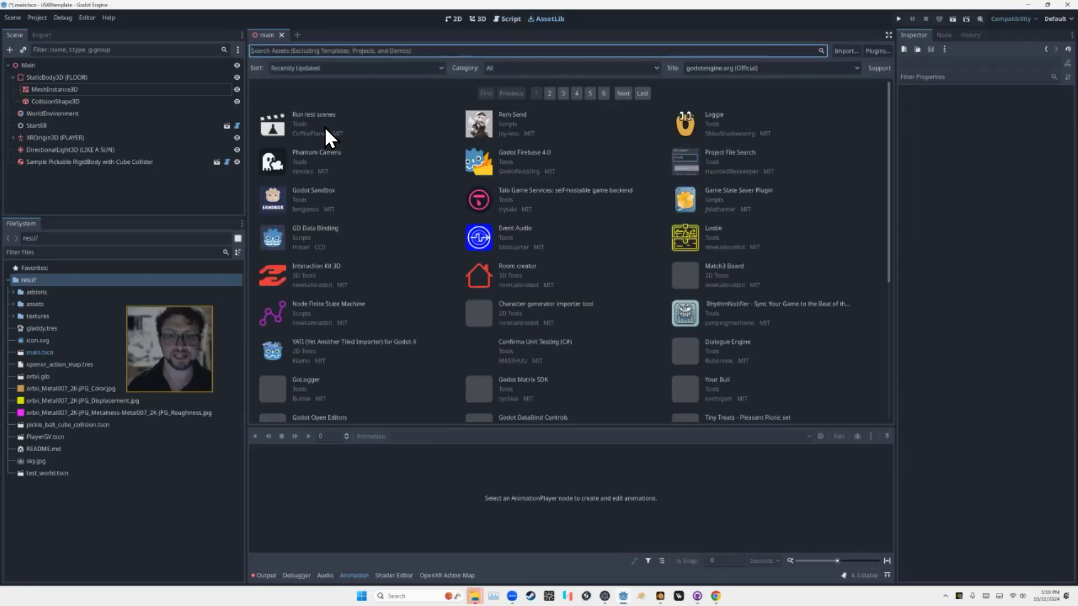
# - Browse the recently updated assets in the asset library and search it for "xrtools" and "xr"
pyautogui.scroll(-2, 480, 239)
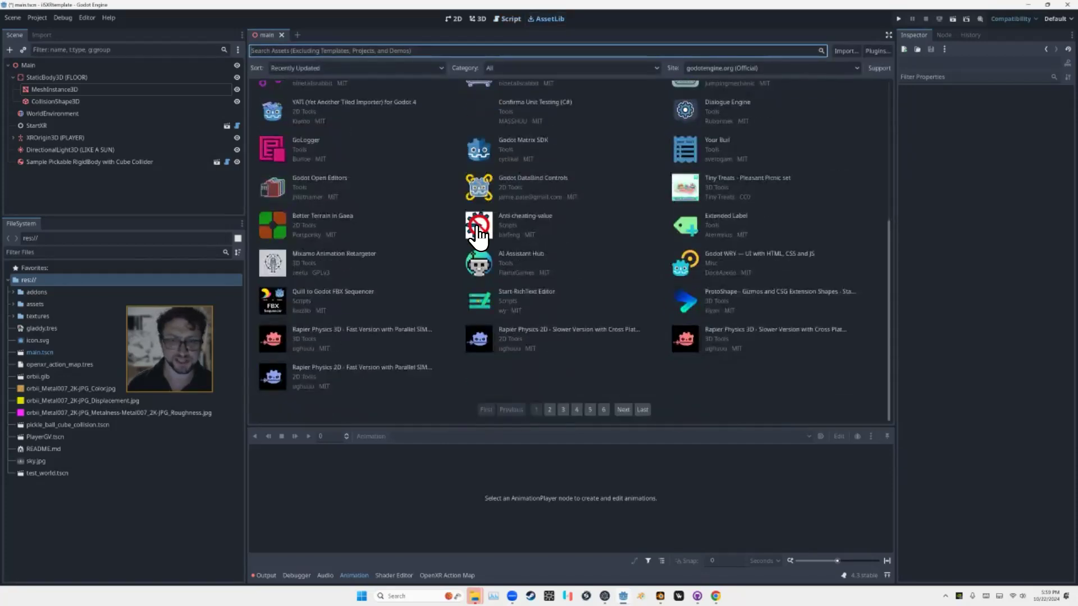
pyautogui.scroll(3, 479, 234)
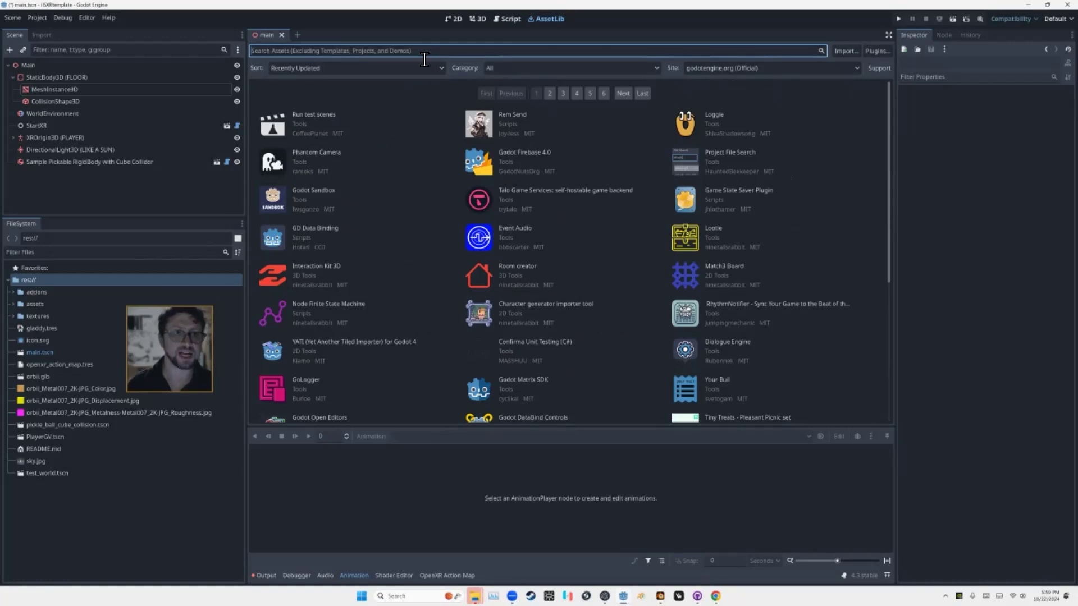
pyautogui.write('xrt')
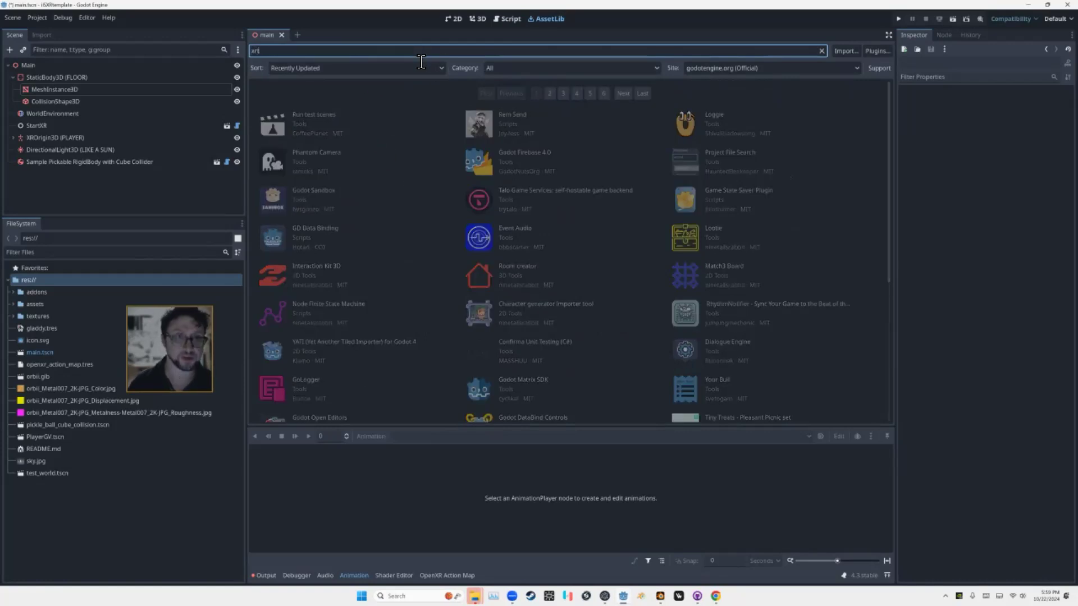
pyautogui.write('ools')
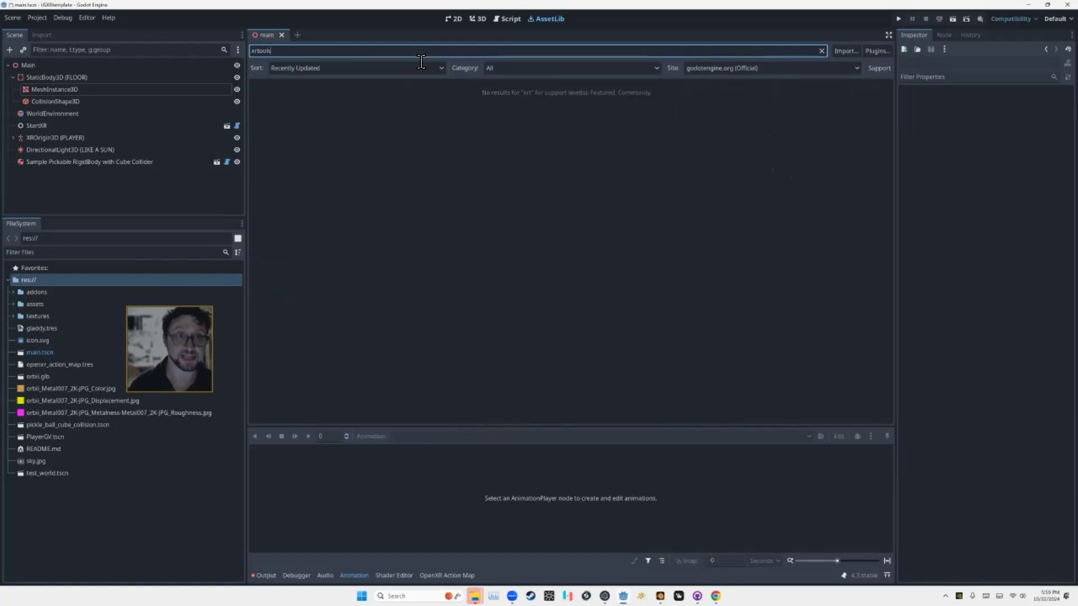
pyautogui.press('BackSpace')
pyautogui.press('BackSpace')
pyautogui.press('BackSpace')
pyautogui.press('BackSpace')
pyautogui.press('BackSpace')
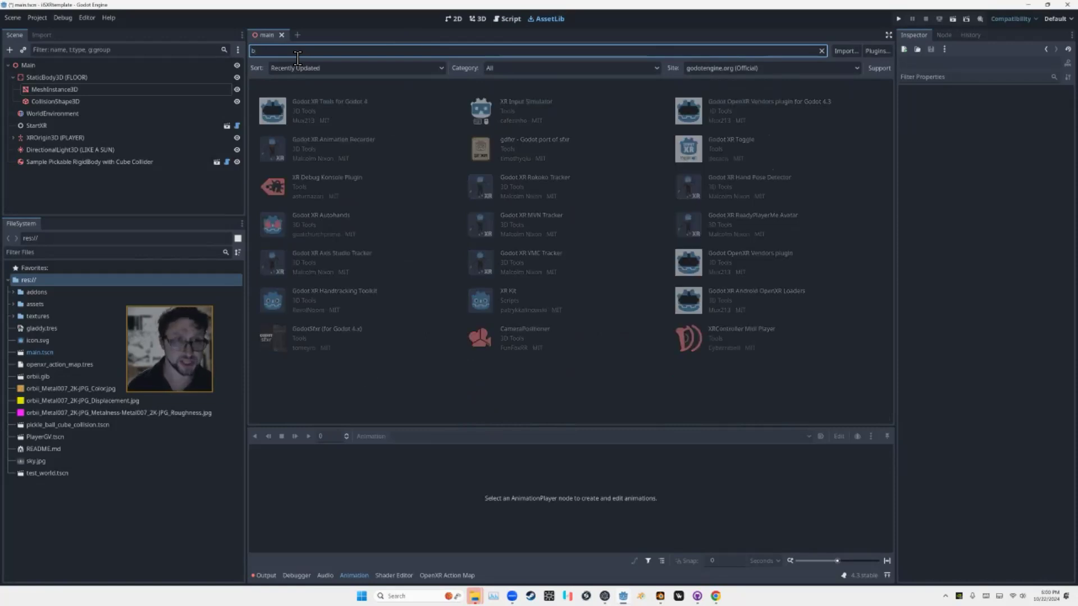
# - Search the asset library for "blender" and "first"
pyautogui.write('lendr')
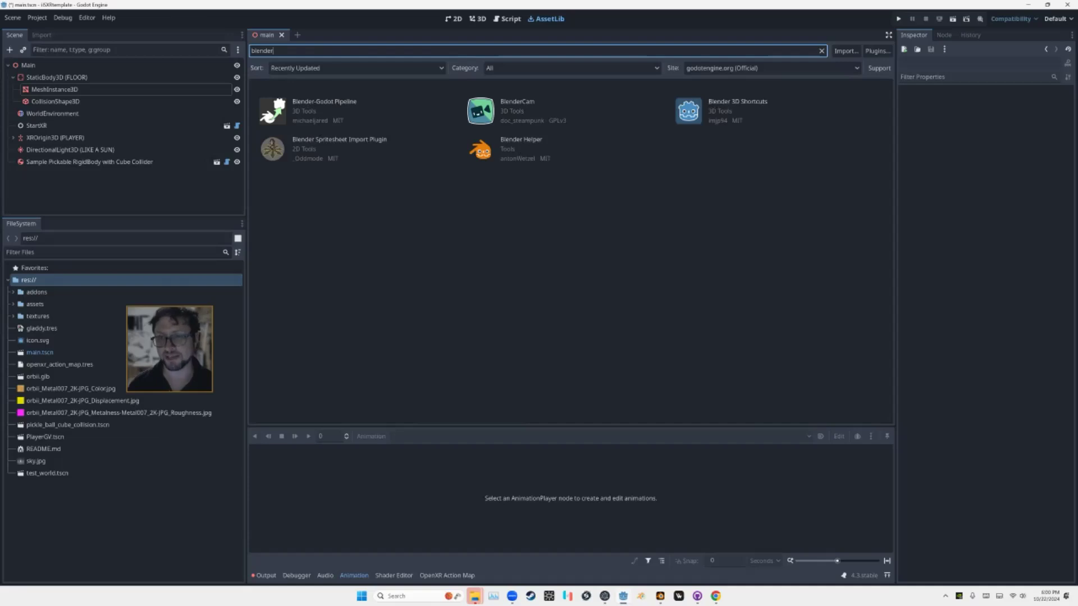
pyautogui.doubleClick(341, 60)
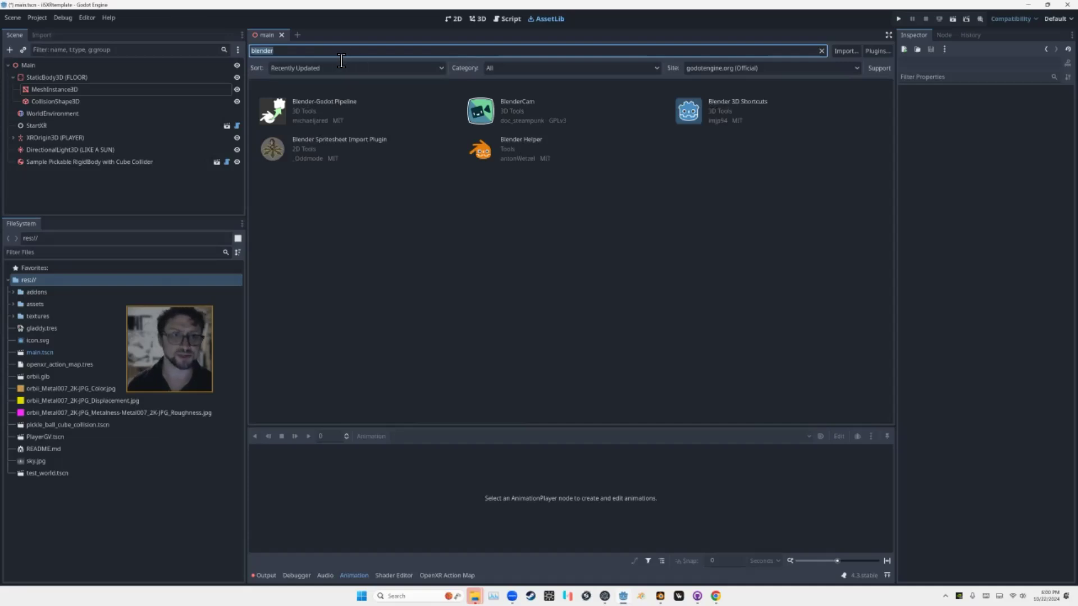
pyautogui.press('BackSpace')
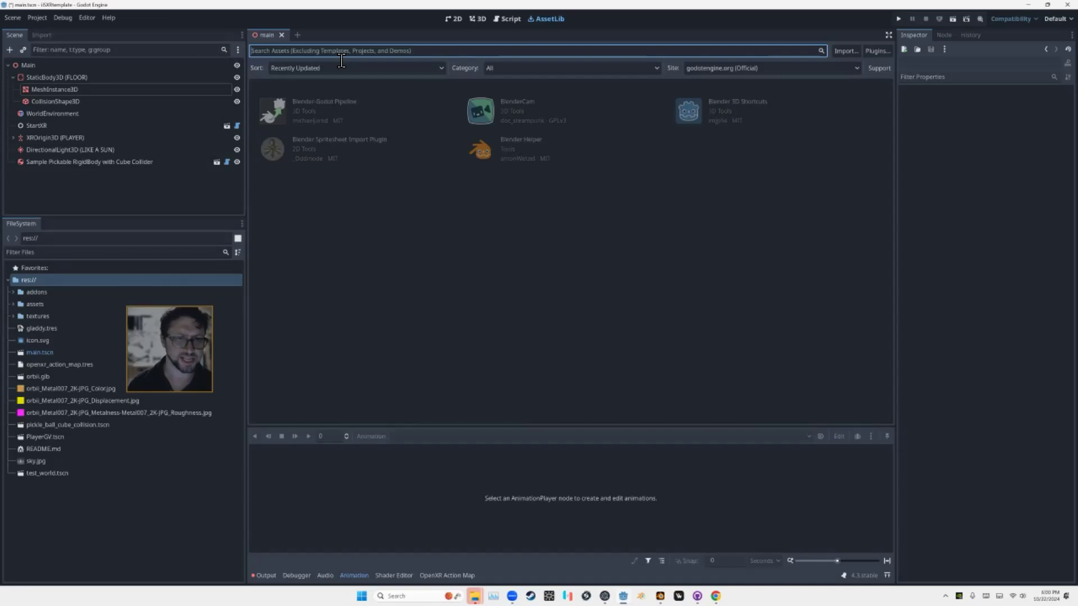
pyautogui.write('fil')
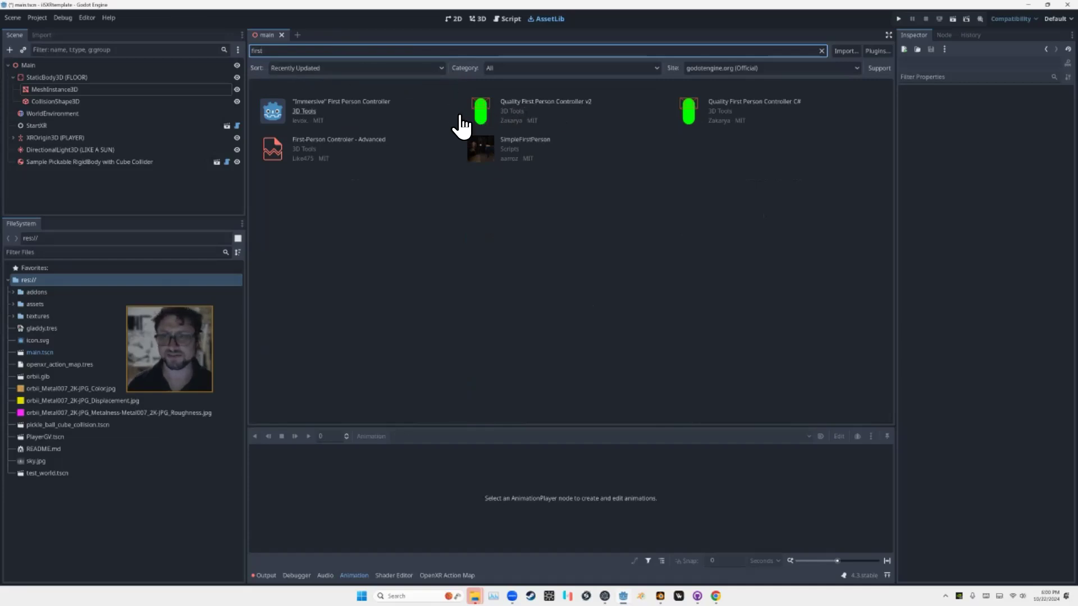
pyautogui.write('t')
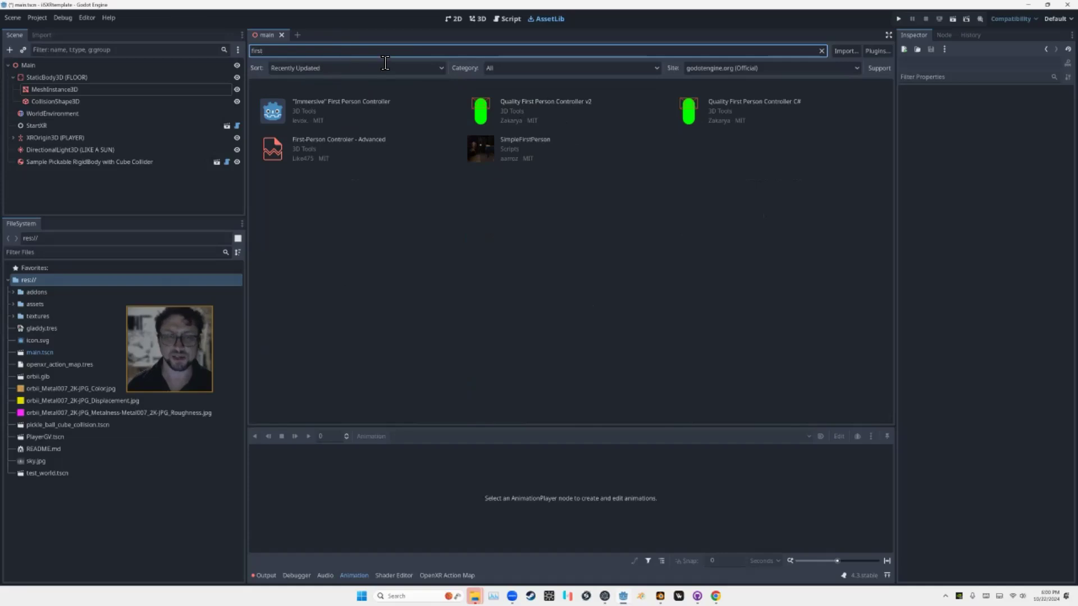
# - Search the asset library for "shader" and look through the listed assets
pyautogui.write('er')
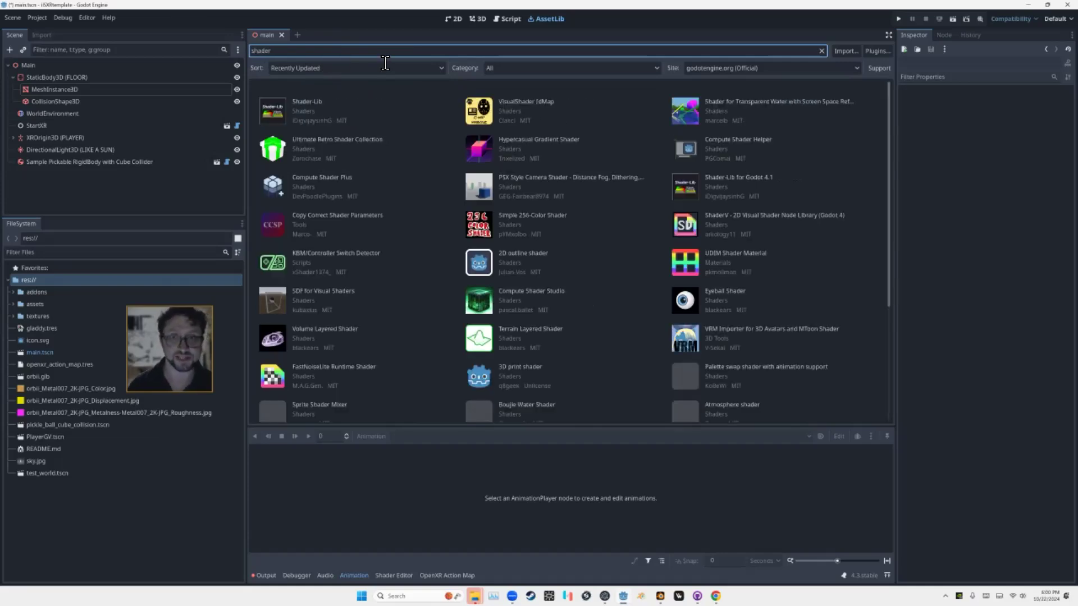
pyautogui.scroll(-3, 510, 242)
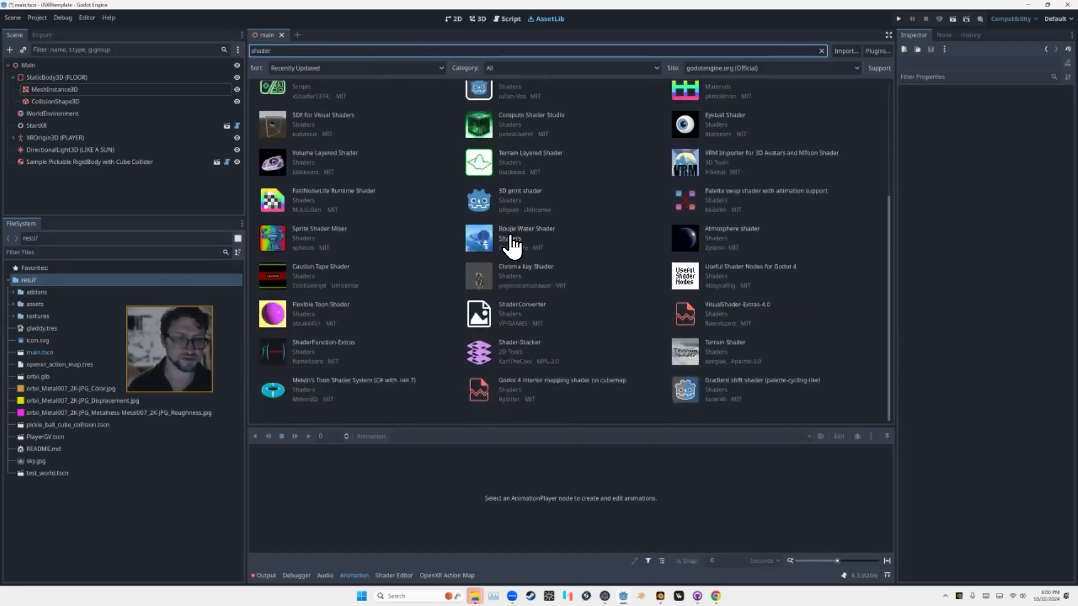
pyautogui.scroll(2, 511, 245)
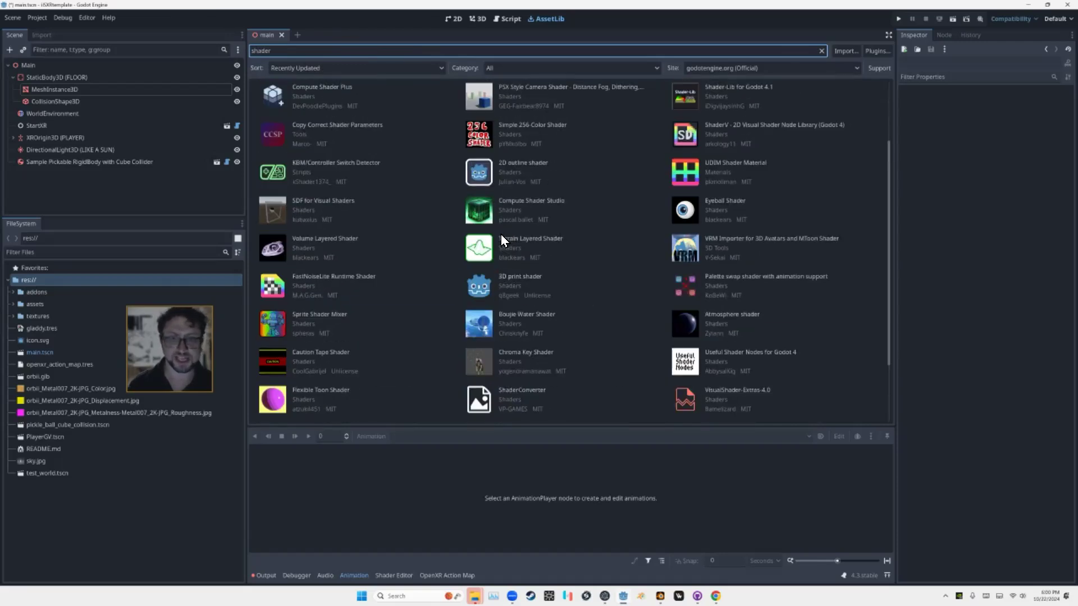
pyautogui.scroll(2, 501, 236)
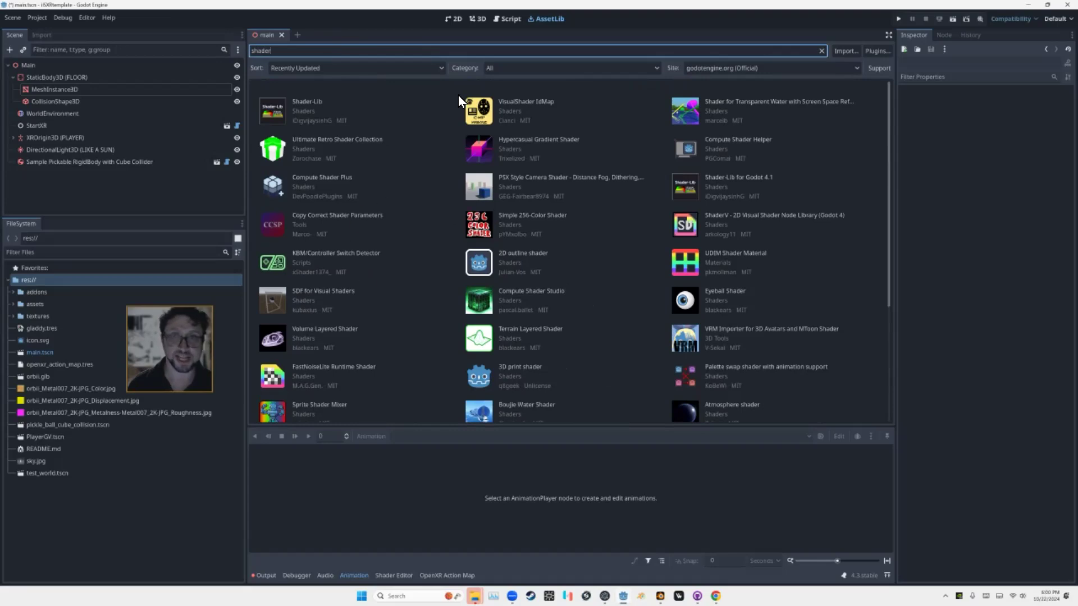
# - Return to the 3D workspace, select the Main node and examine the player's hands and the sphere up close
pyautogui.click(477, 19)
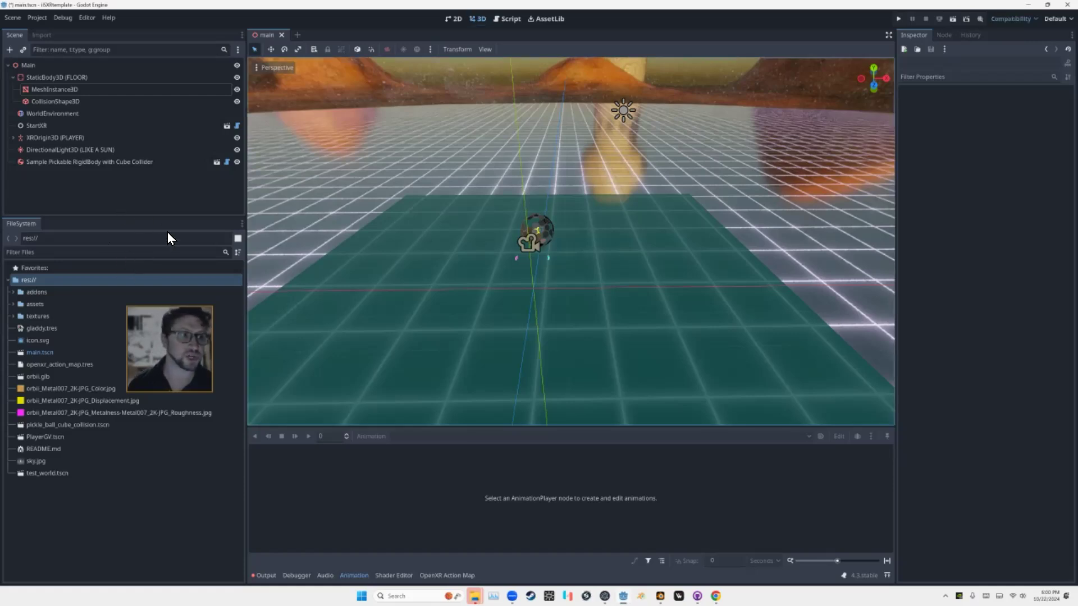
pyautogui.click(30, 66)
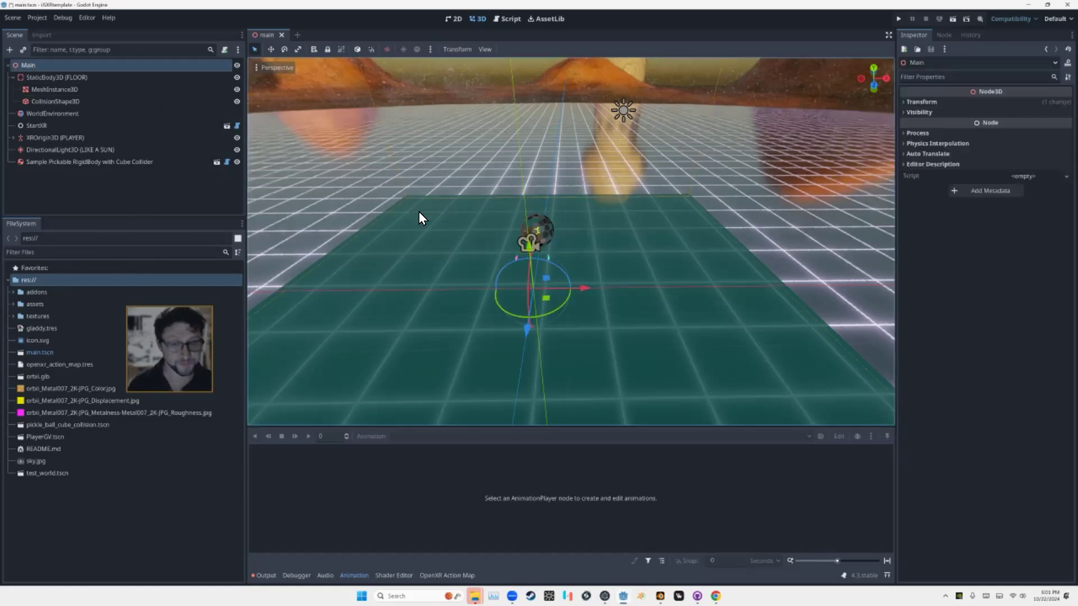
pyautogui.moveTo(635, 242); pyautogui.dragTo(449, 235, button='middle')
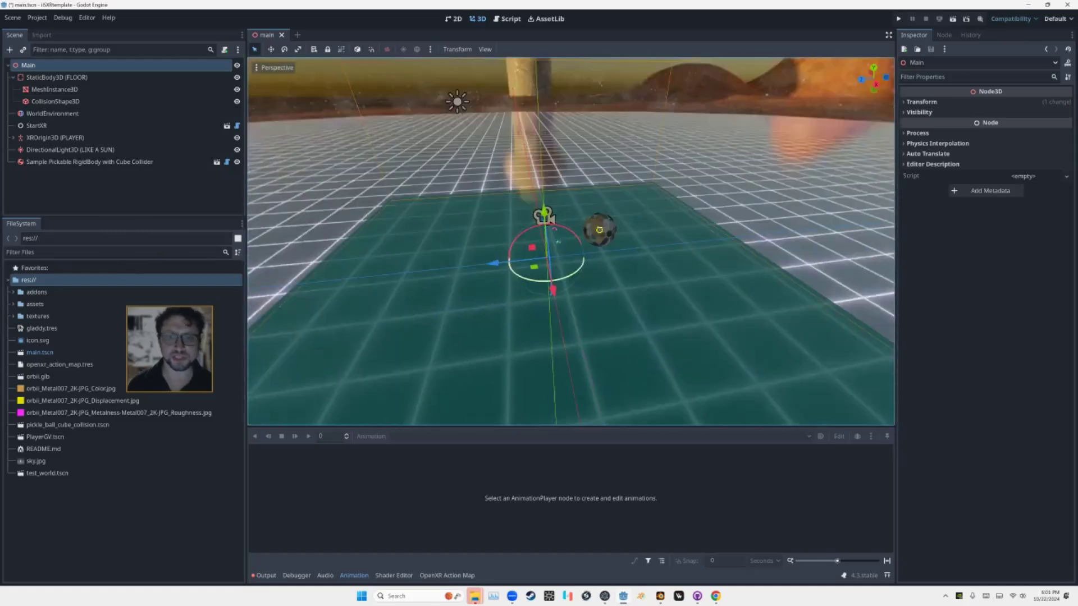
pyautogui.scroll(7, 572, 241)
pyautogui.scroll(11, 571, 241)
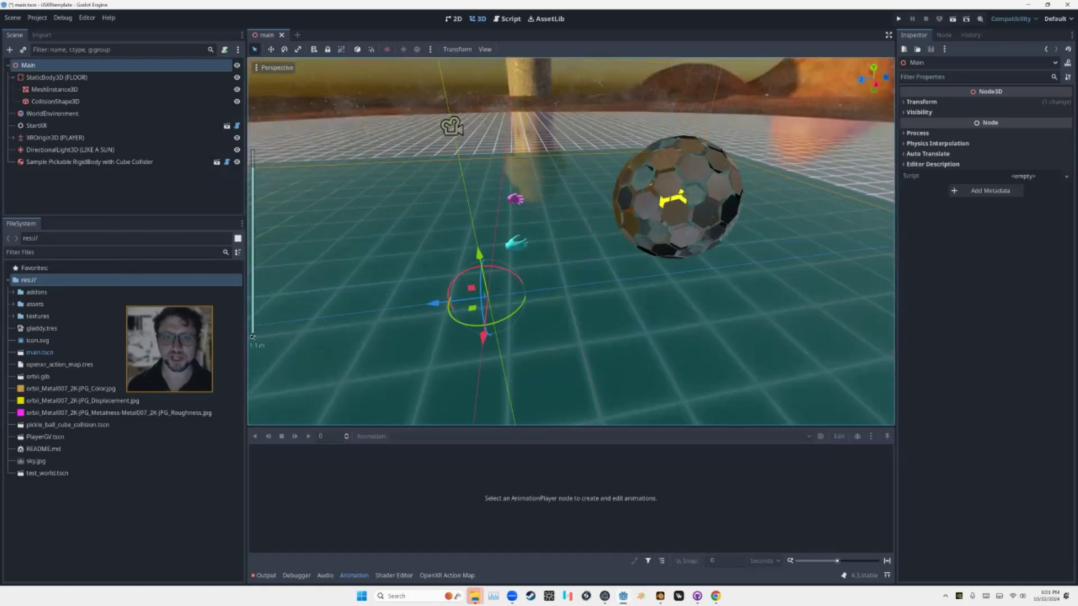
pyautogui.moveTo(571, 241); pyautogui.dragTo(568, 213, button='middle')
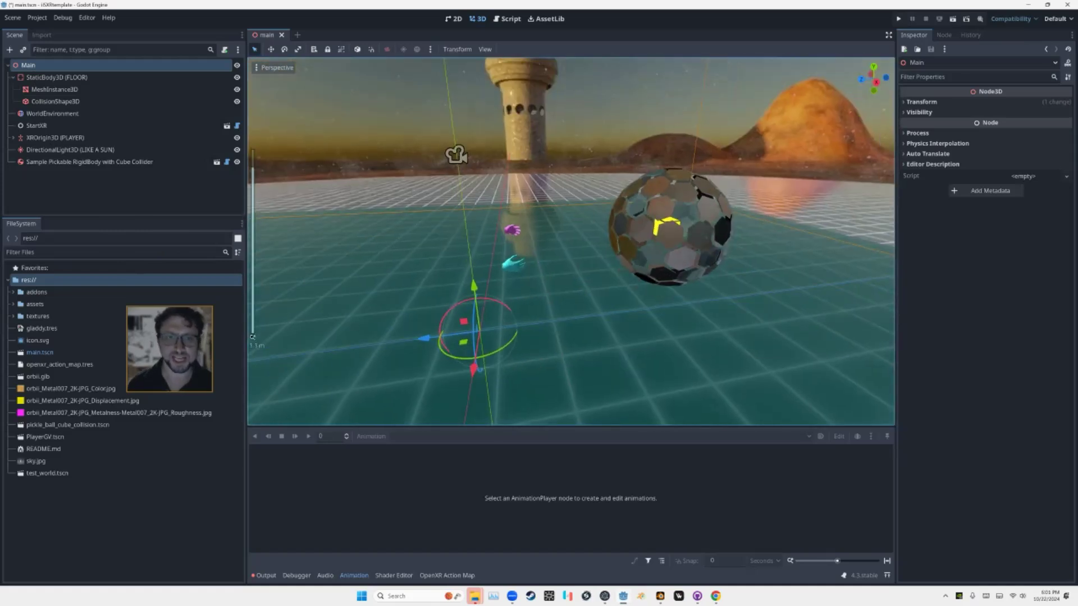
# - Expand the XROrigin3D (PLAYER) node and inspect its XRCamera3D, both LeftHand nodes and the left hand's AnimationTree
pyautogui.click(31, 145)
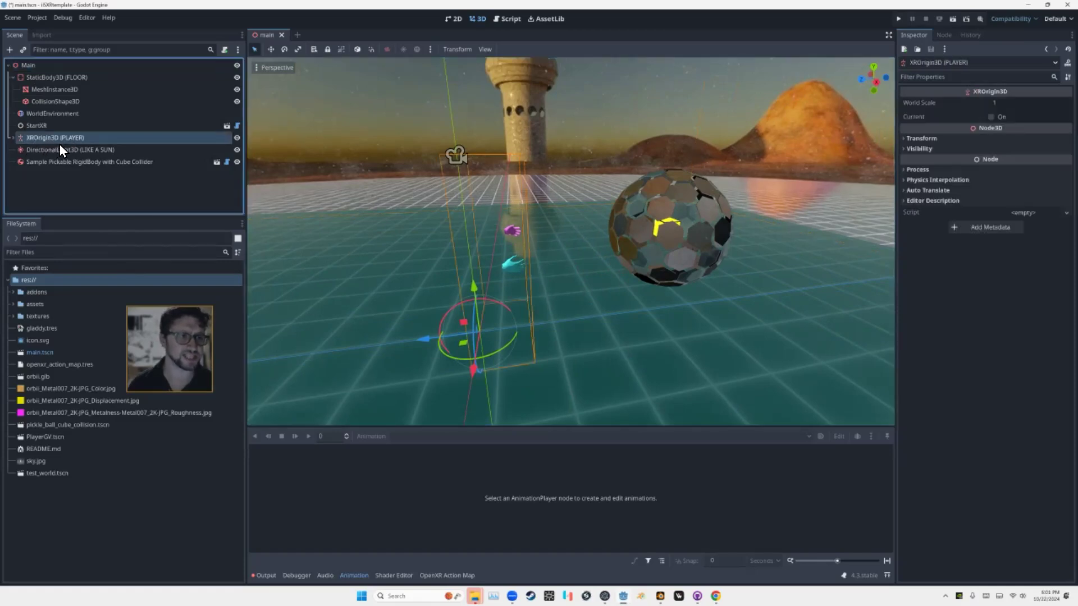
pyautogui.click(14, 140)
pyautogui.scroll(-2, 76, 150)
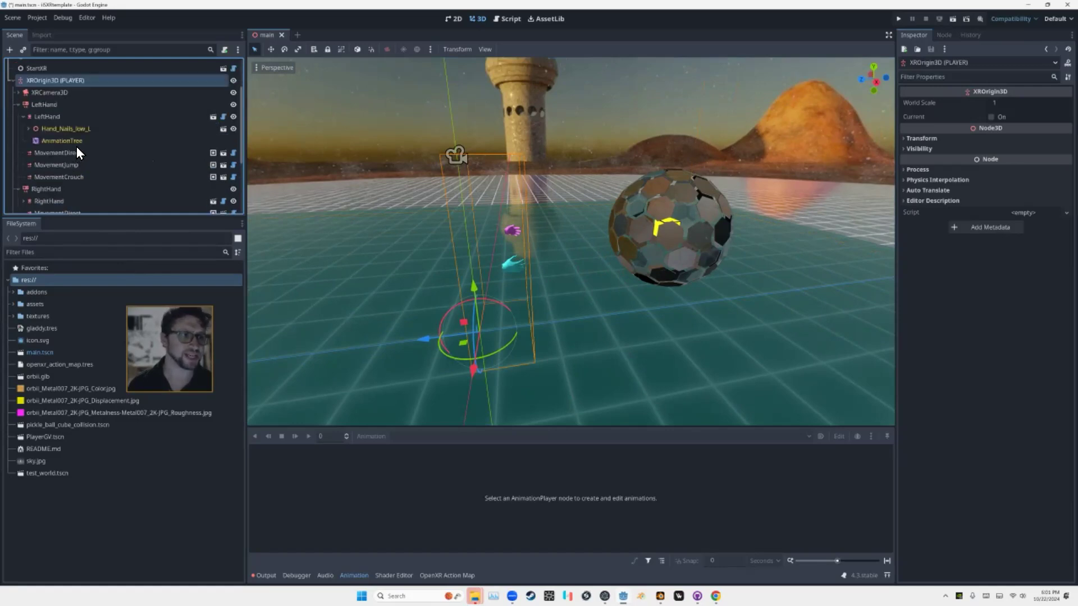
pyautogui.scroll(-1, 51, 112)
pyautogui.scroll(2, 47, 109)
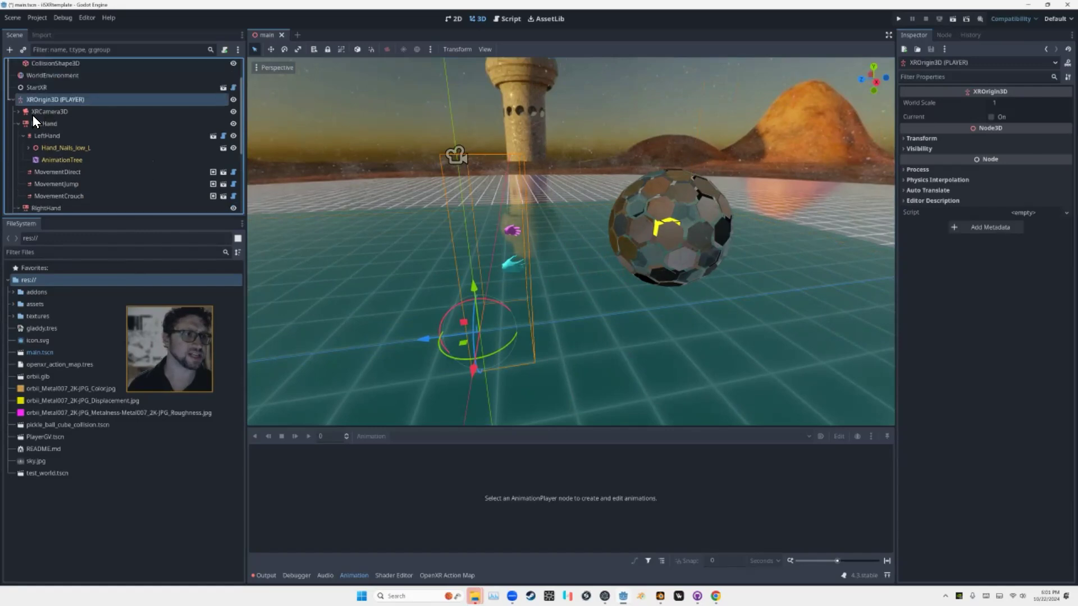
pyautogui.click(47, 115)
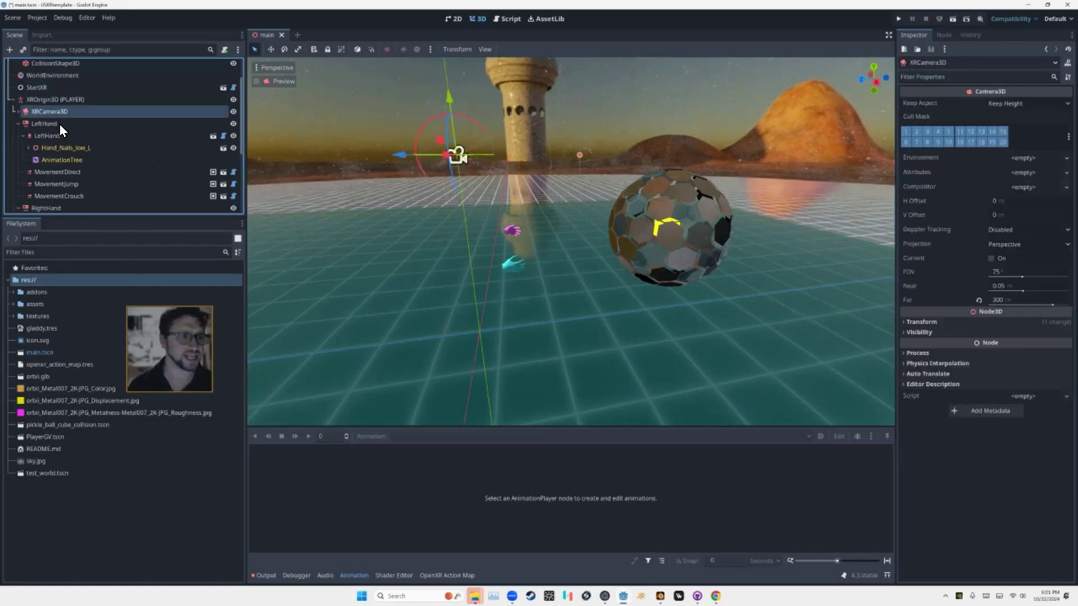
pyautogui.click(39, 123)
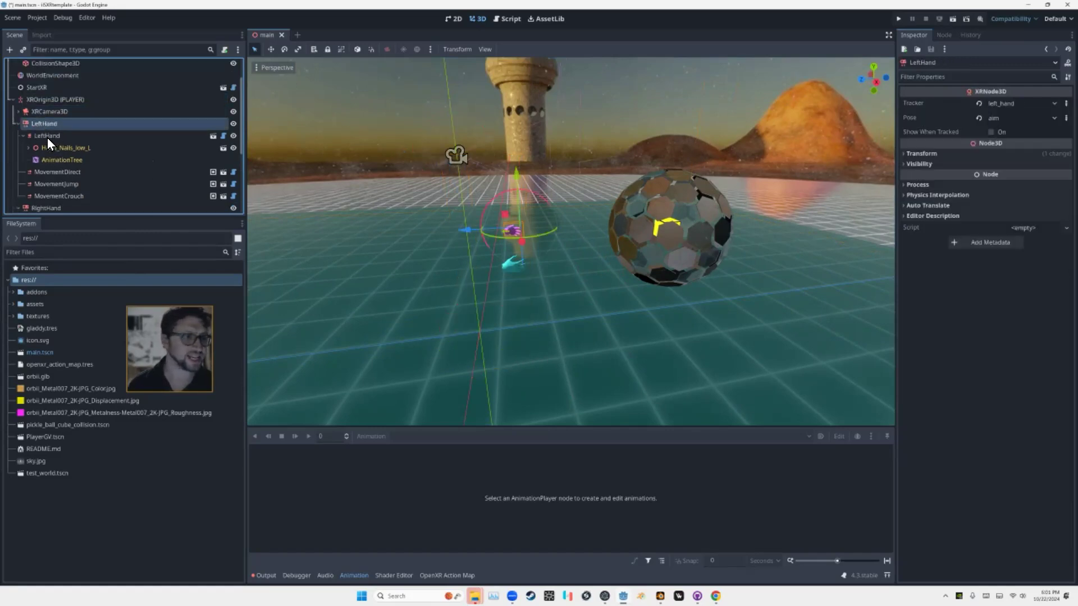
pyautogui.click(50, 137)
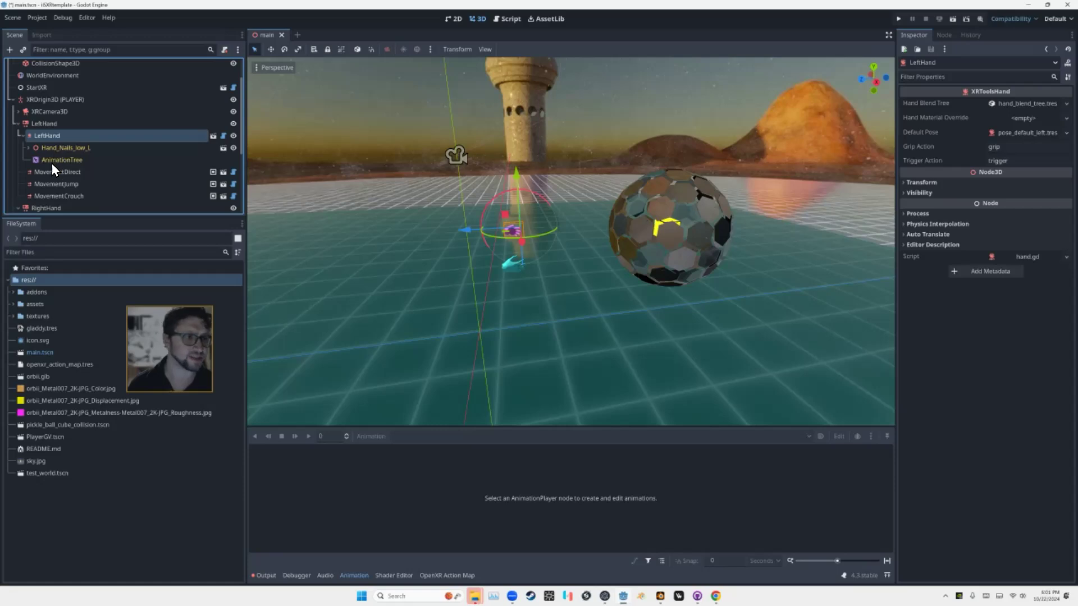
pyautogui.click(52, 164)
pyautogui.scroll(-2, 56, 168)
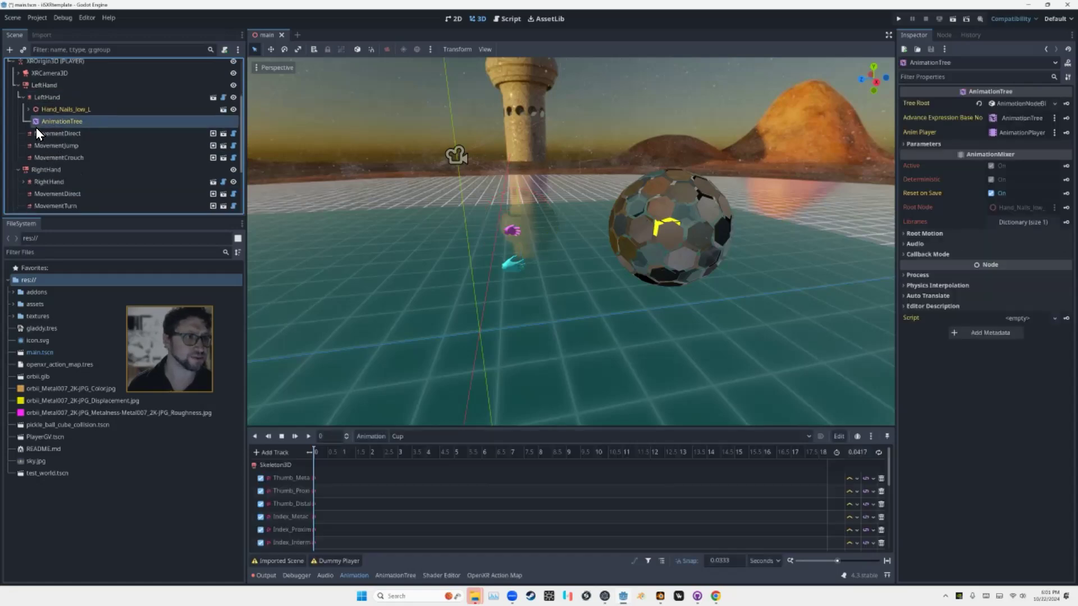
# - Collapse the nested LeftHand node and inspect the left hand's MovementDirect, MovementJump and MovementCrouch properties
pyautogui.click(24, 99)
pyautogui.click(53, 113)
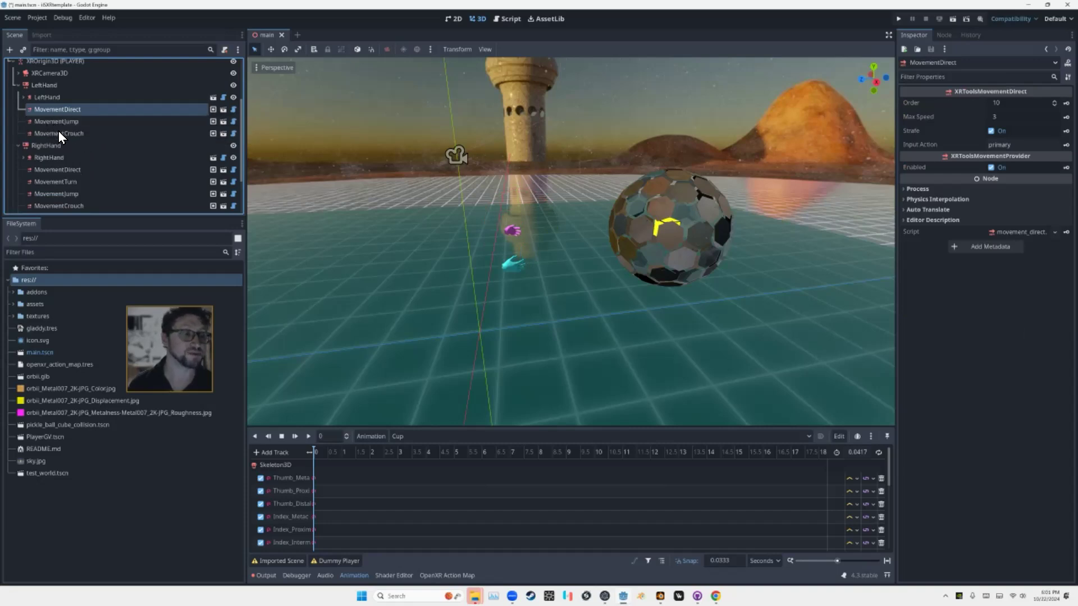
pyautogui.click(53, 124)
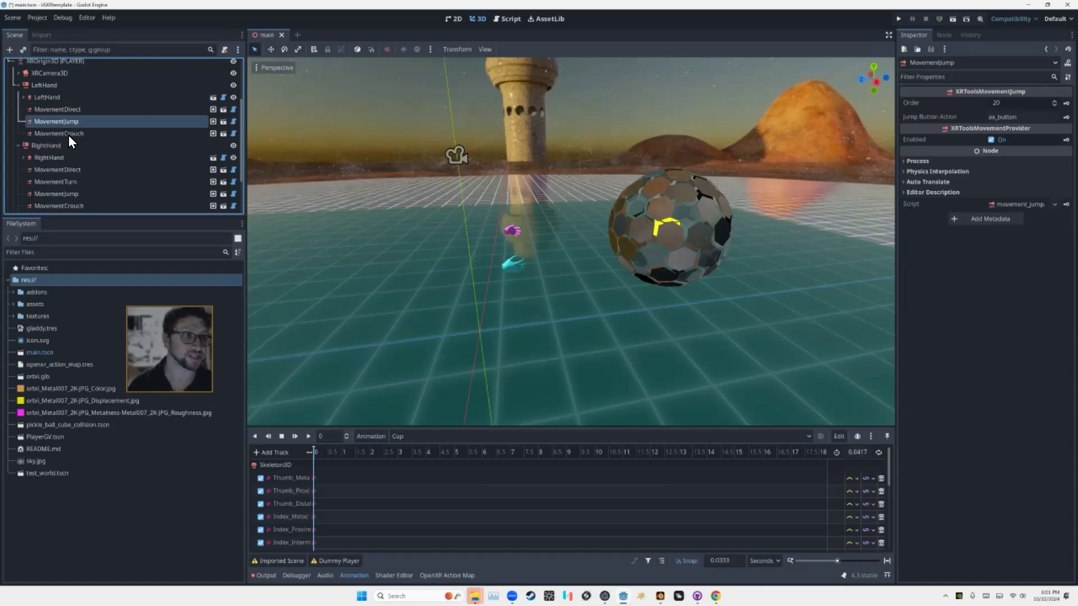
pyautogui.click(68, 136)
# - Inspect the right hand's MovementDirect, MovementJump, MovementCrouch and FunctionPickup properties, and look over the whole scene tree
pyautogui.scroll(-2, 61, 159)
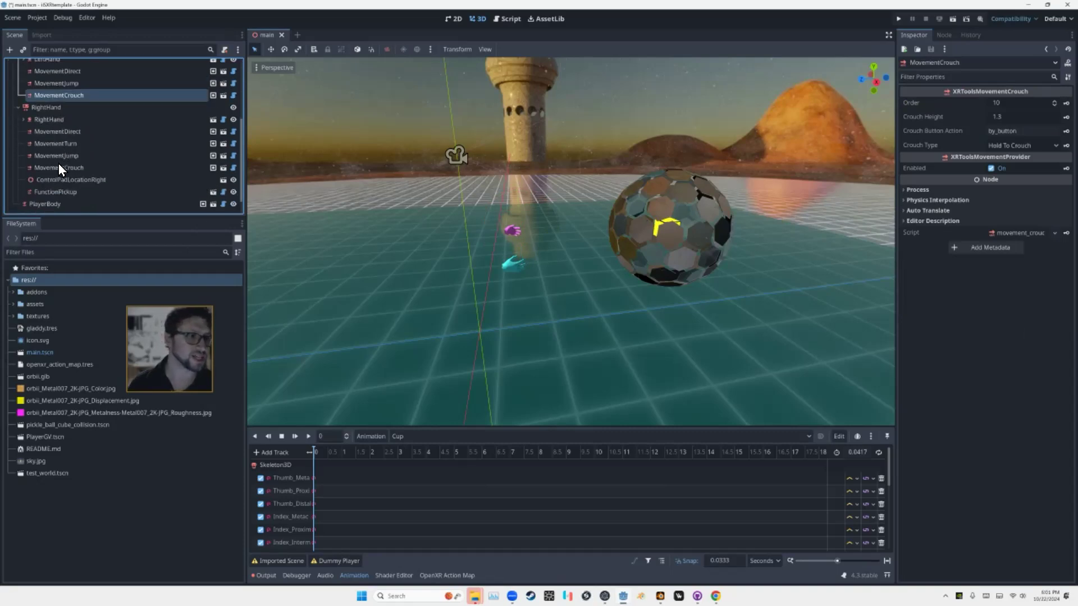
pyautogui.scroll(-2, 59, 163)
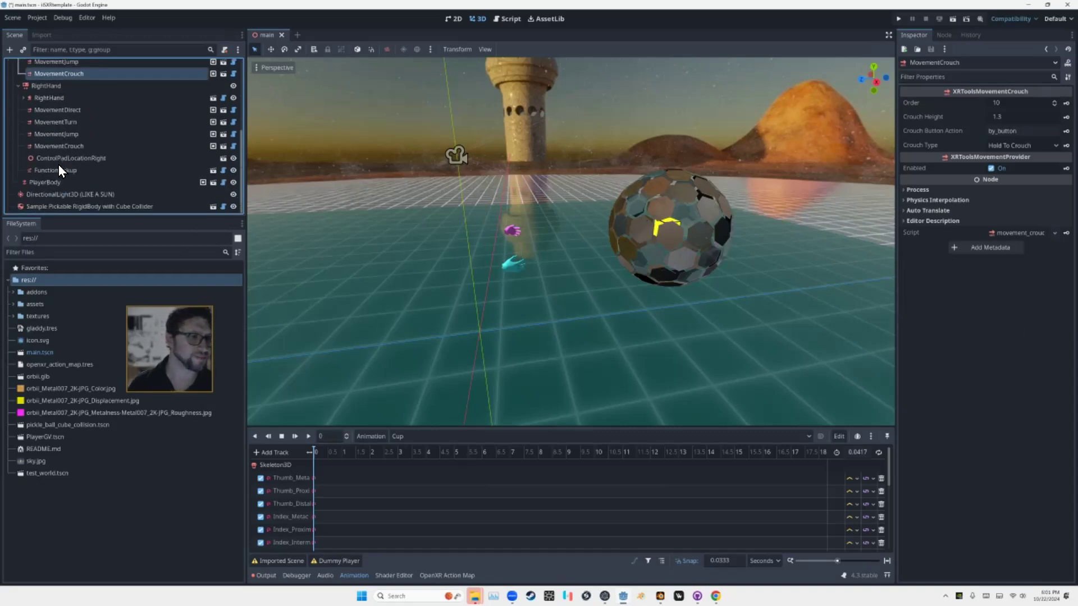
pyautogui.click(60, 112)
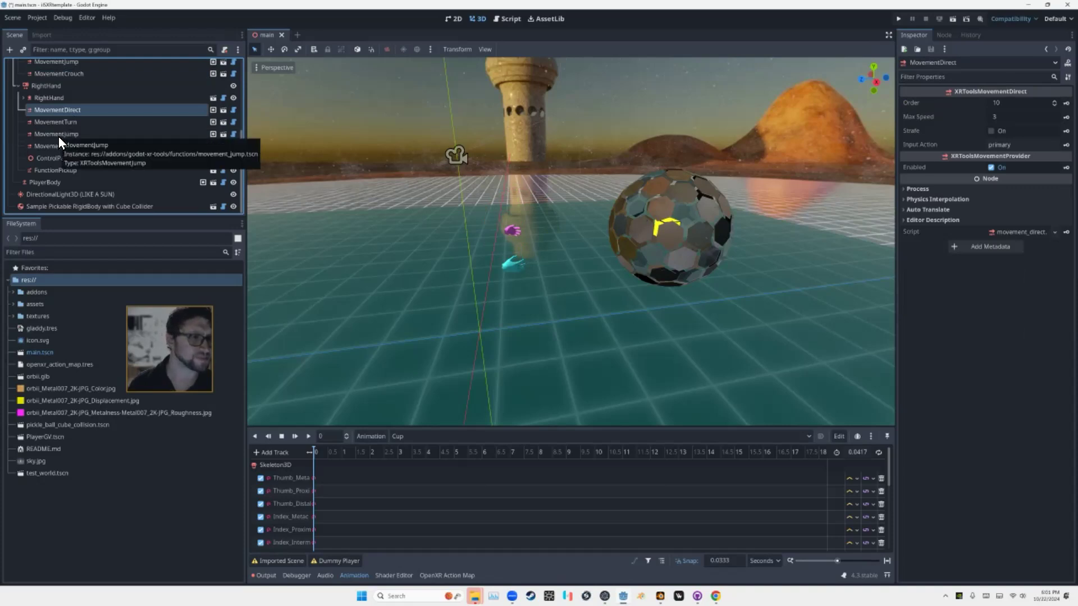
pyautogui.click(59, 134)
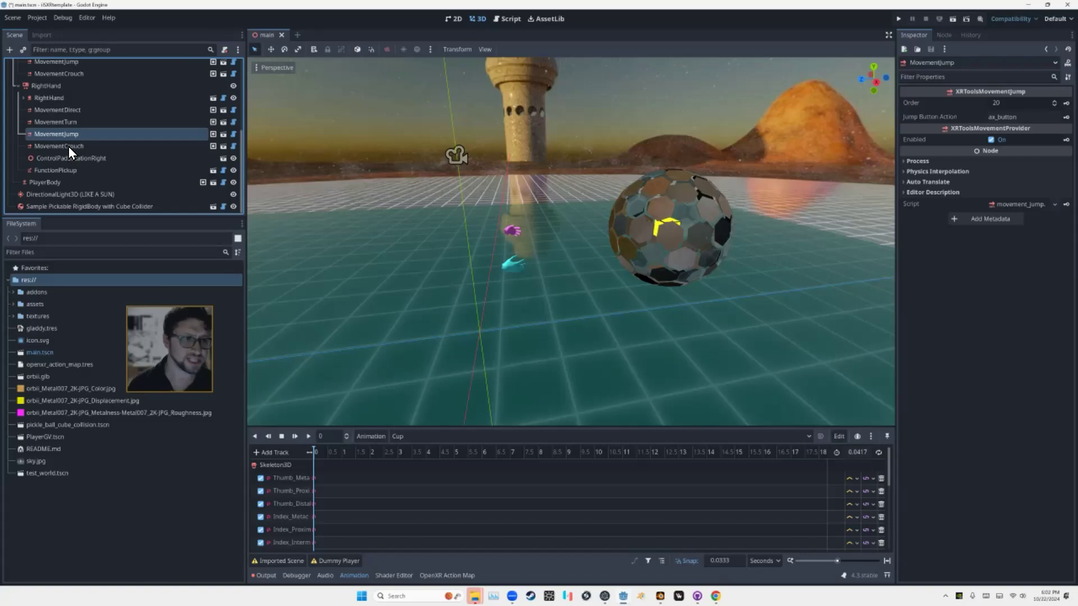
pyautogui.click(69, 146)
pyautogui.click(71, 171)
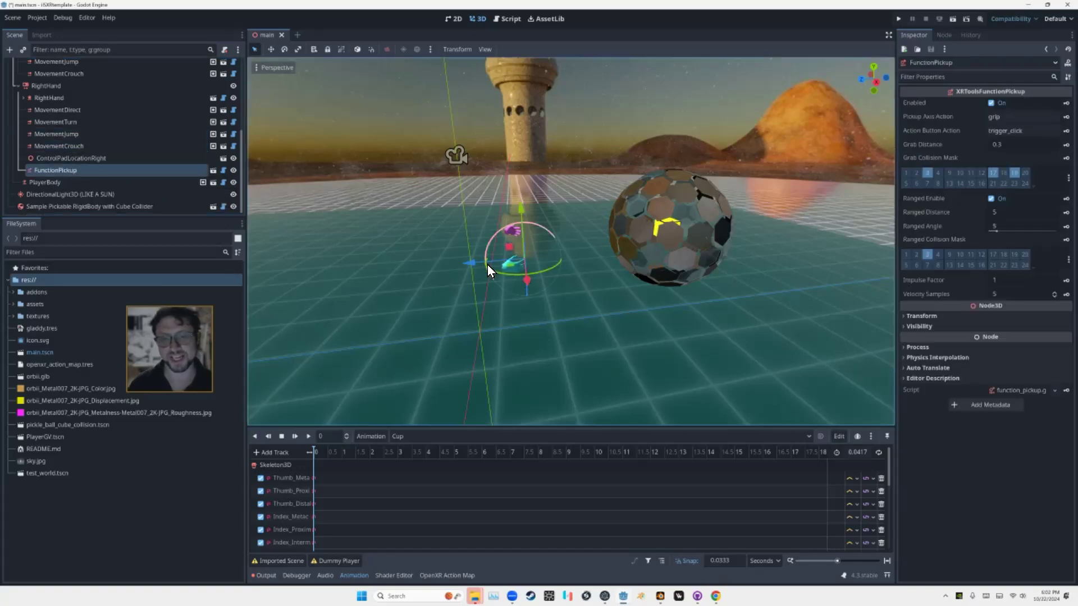
pyautogui.scroll(7, 107, 120)
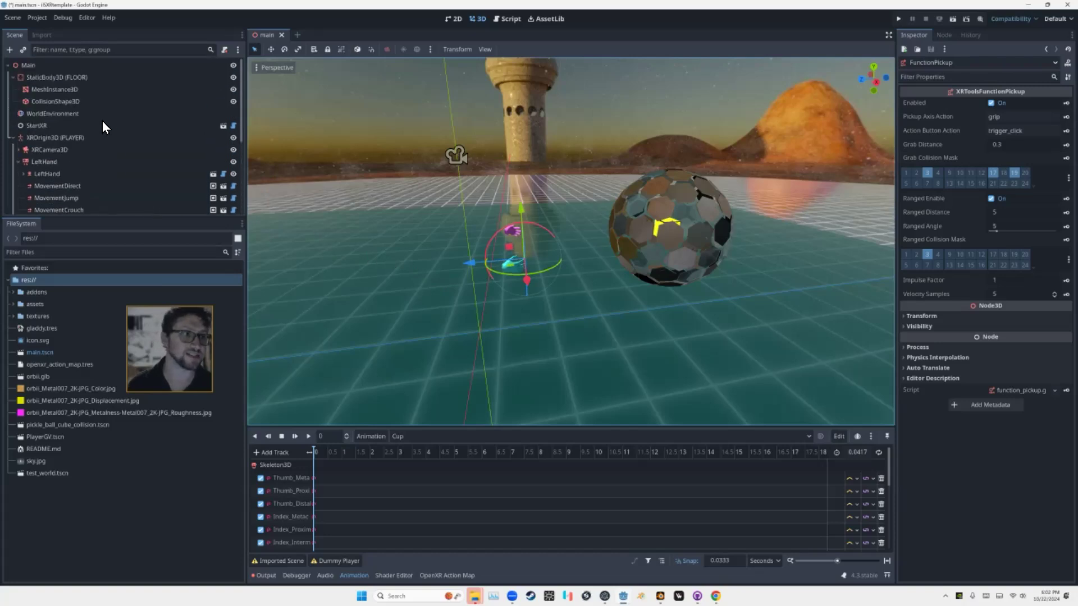
pyautogui.scroll(-7, 88, 133)
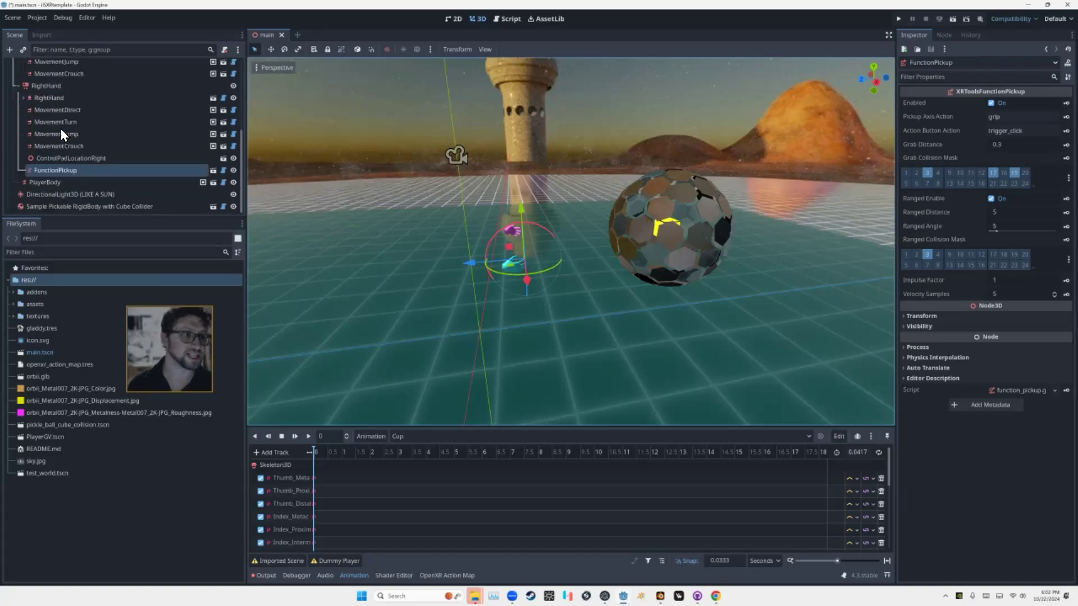
# - Collapse the XROrigin3D (PLAYER) node in the scene tree and look at the player's hands and sphere from another angle
pyautogui.scroll(7, 61, 130)
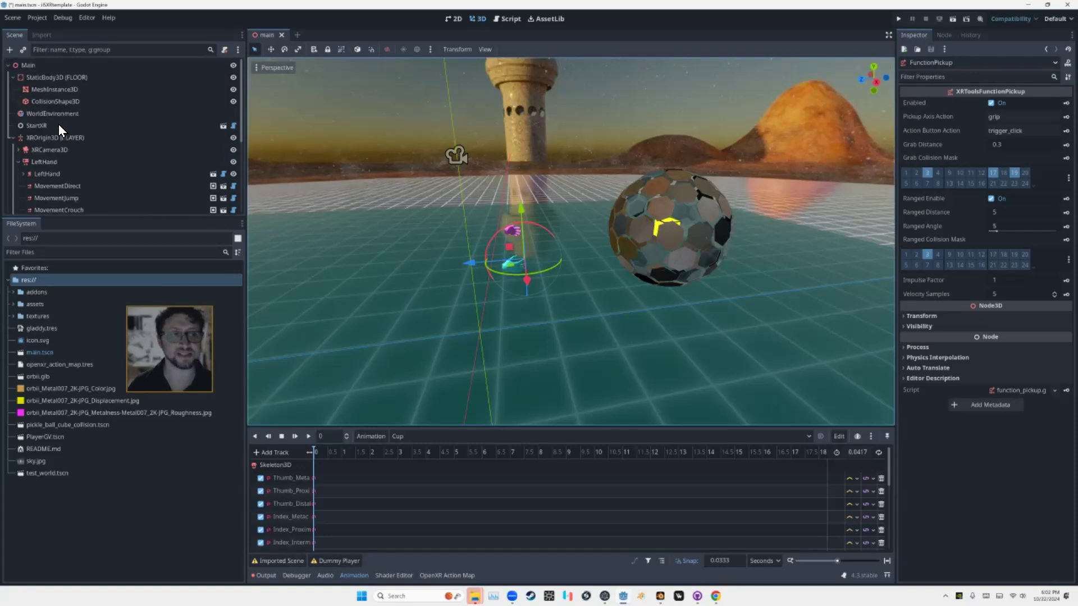
pyautogui.scroll(-2, 58, 124)
pyautogui.click(13, 100)
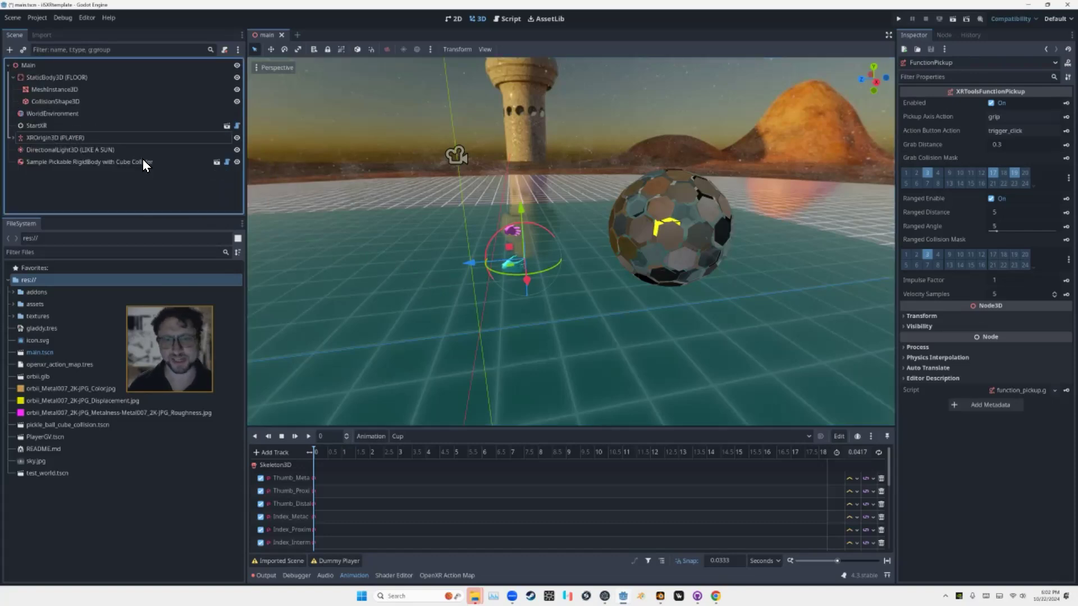
pyautogui.moveTo(394, 241); pyautogui.dragTo(442, 235, button='middle')
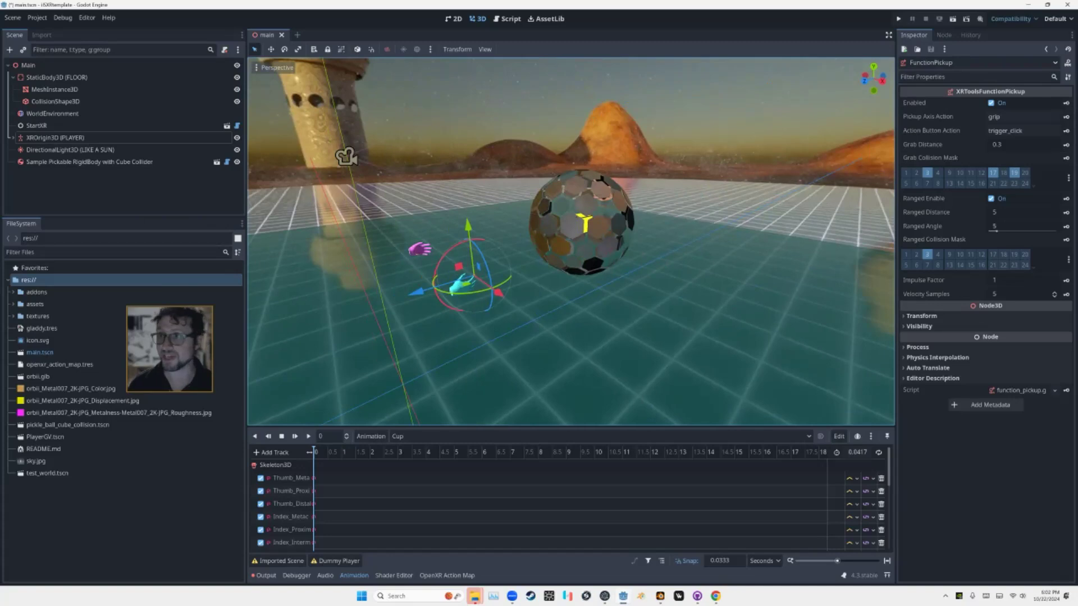
# - Run the project, dismiss the OpenXR alert to preview the scene in normal mode, and stop the running project
pyautogui.click(899, 18)
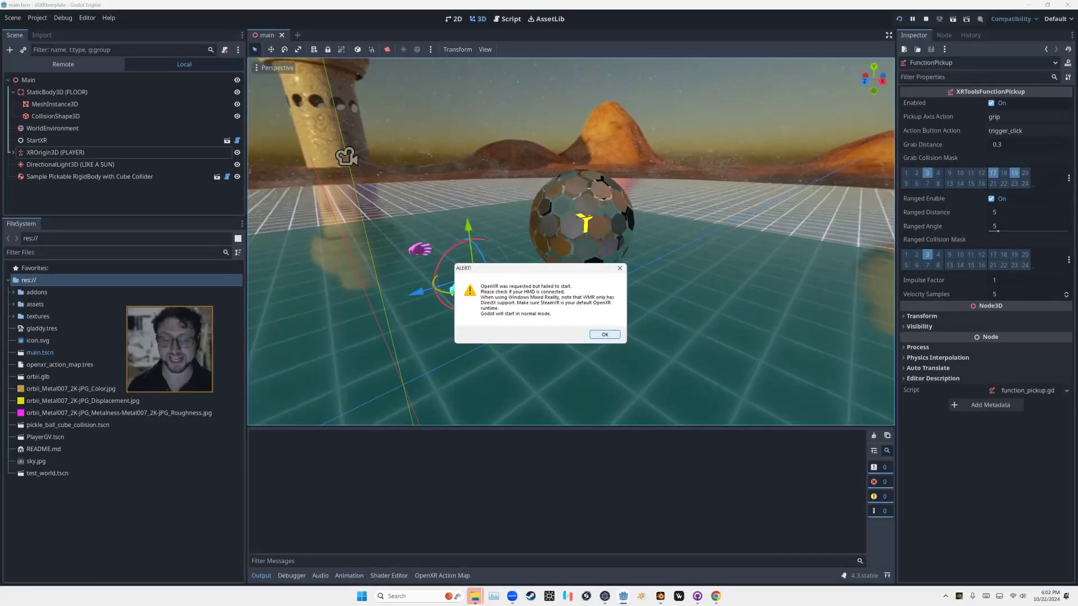
pyautogui.press('Return')
pyautogui.press('F5')
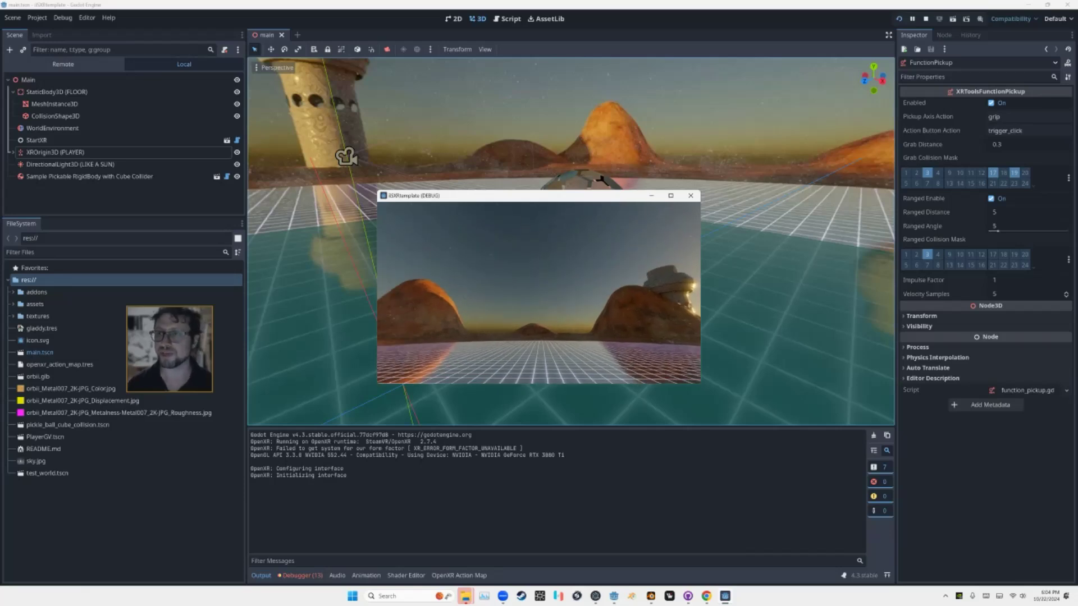
pyautogui.click(925, 18)
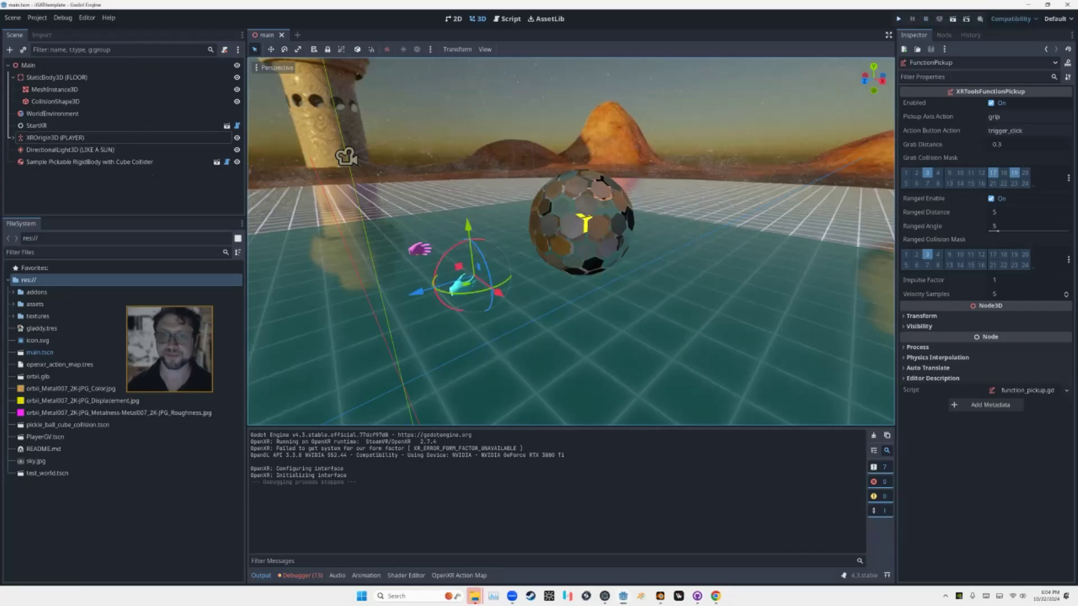
pyautogui.moveTo(572, 241); pyautogui.dragTo(531, 233, button='middle')
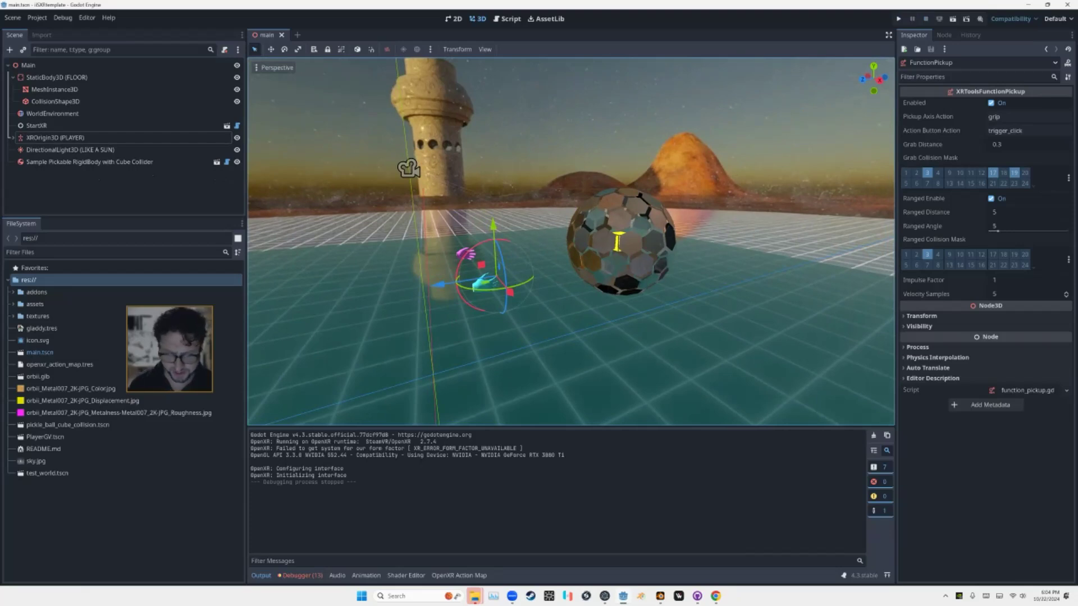
# - Switch to GitHub Desktop and create a new repository named vrART, described as "vr for artists" and initialized with a README
pyautogui.hotkey('alt', 'Tab')
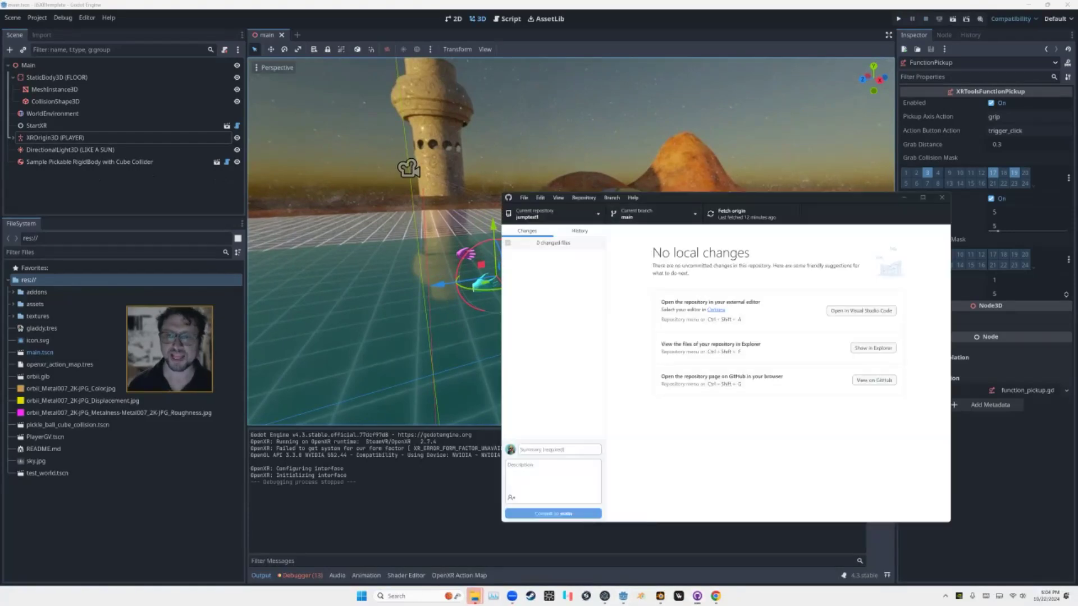
pyautogui.moveTo(688, 198); pyautogui.dragTo(518, 186)
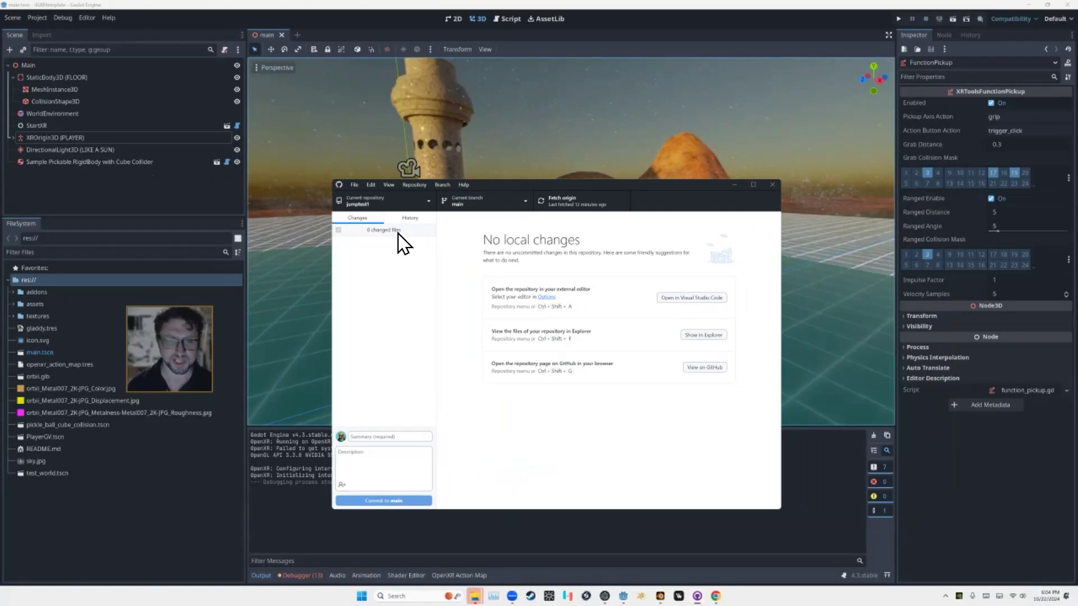
pyautogui.click(376, 201)
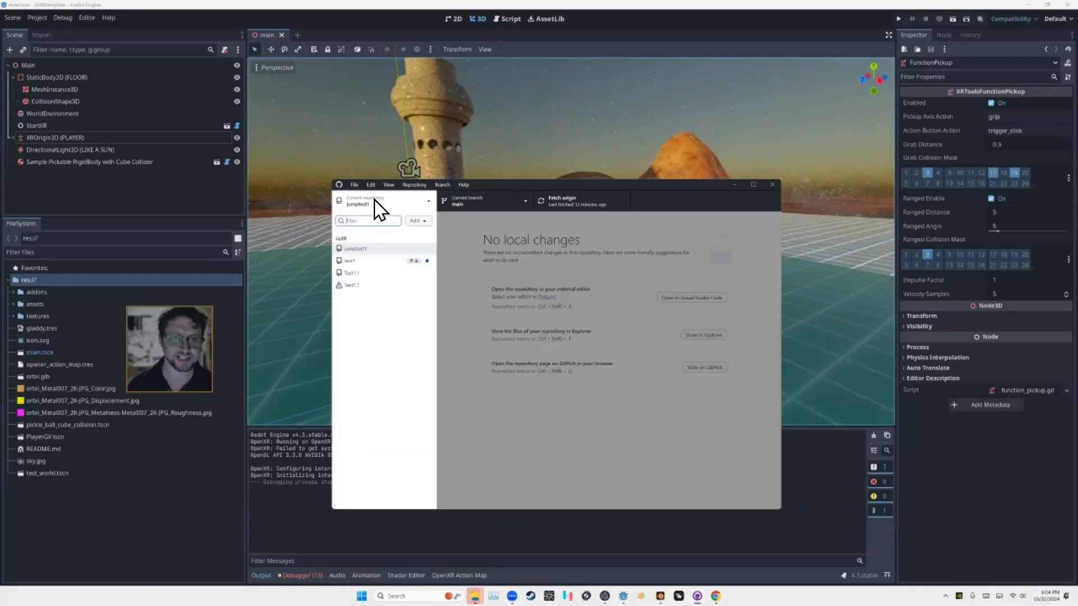
pyautogui.click(418, 221)
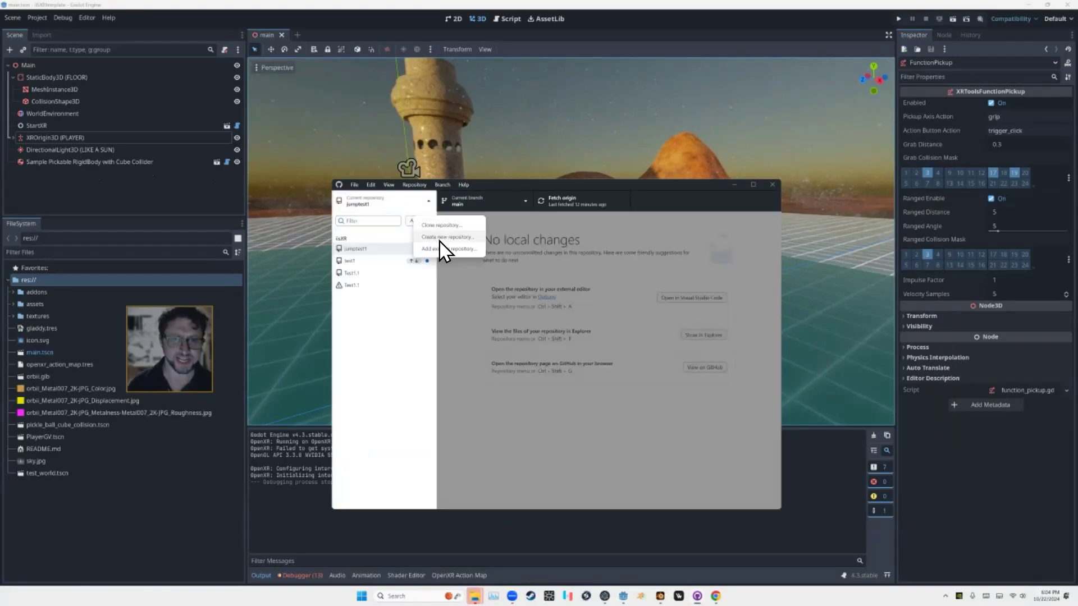
pyautogui.click(438, 246)
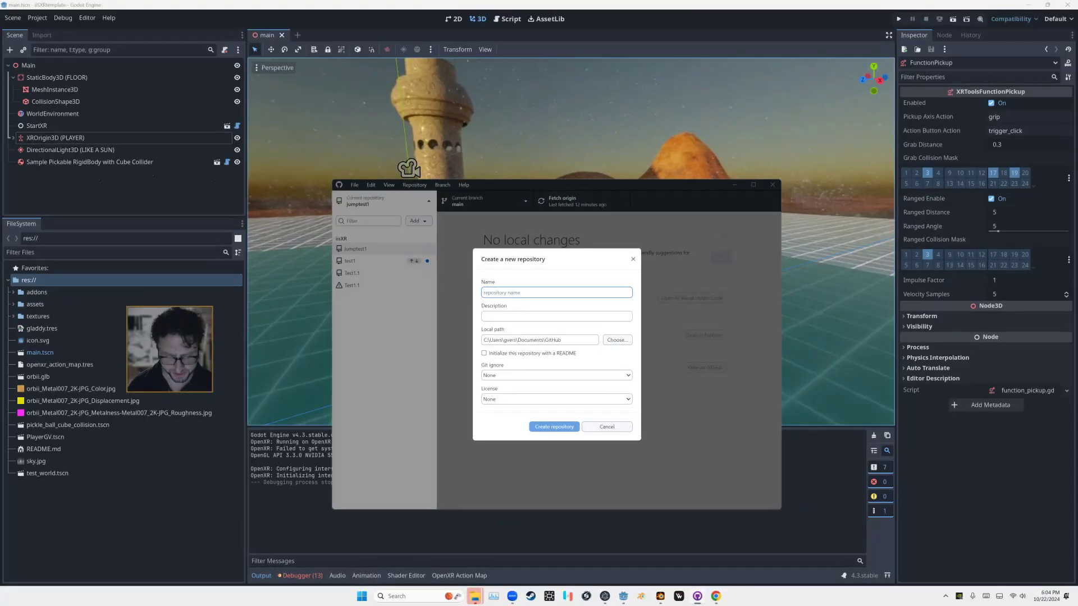
pyautogui.write('vrART')
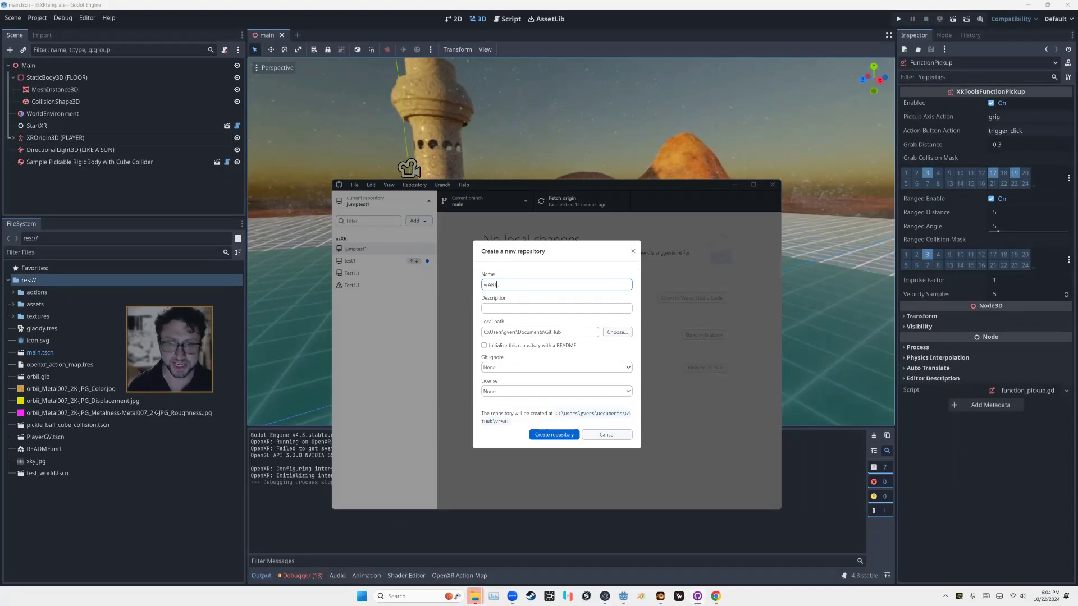
pyautogui.click(485, 308)
pyautogui.write('vr for artists')
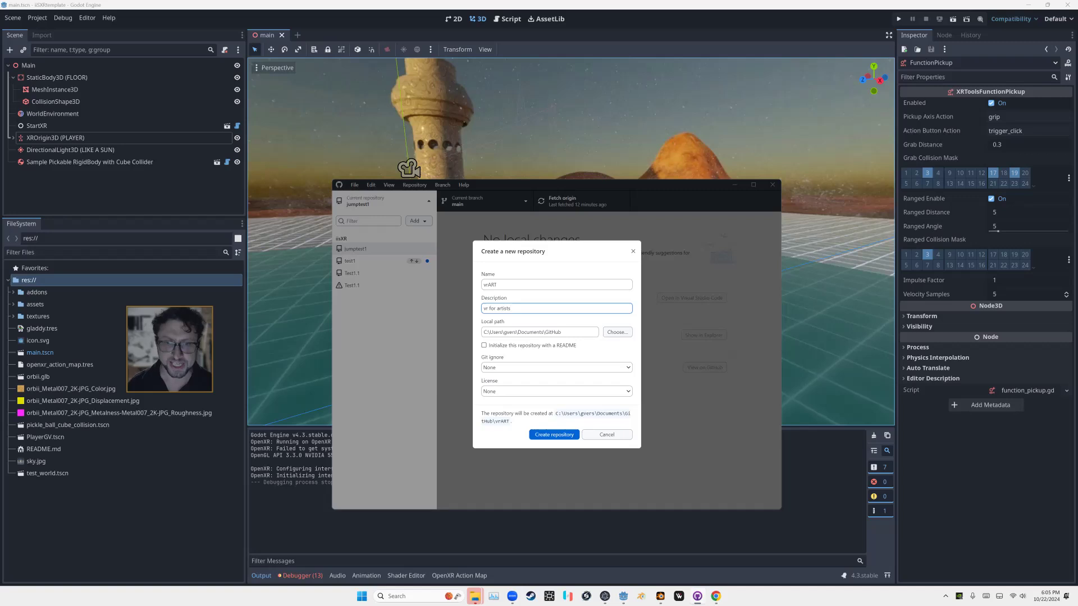
pyautogui.click(484, 345)
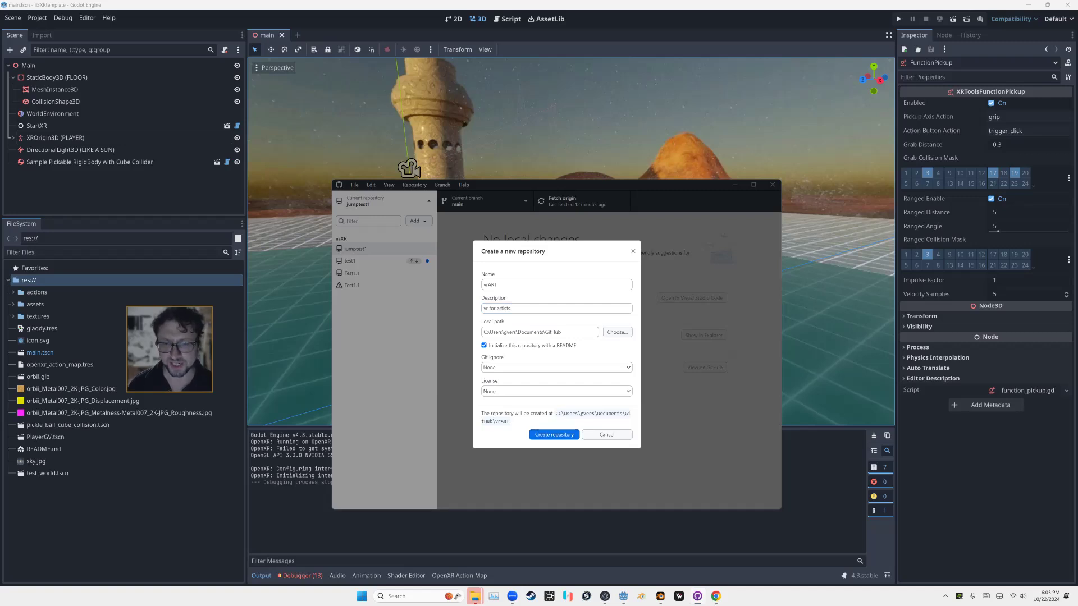
pyautogui.click(554, 434)
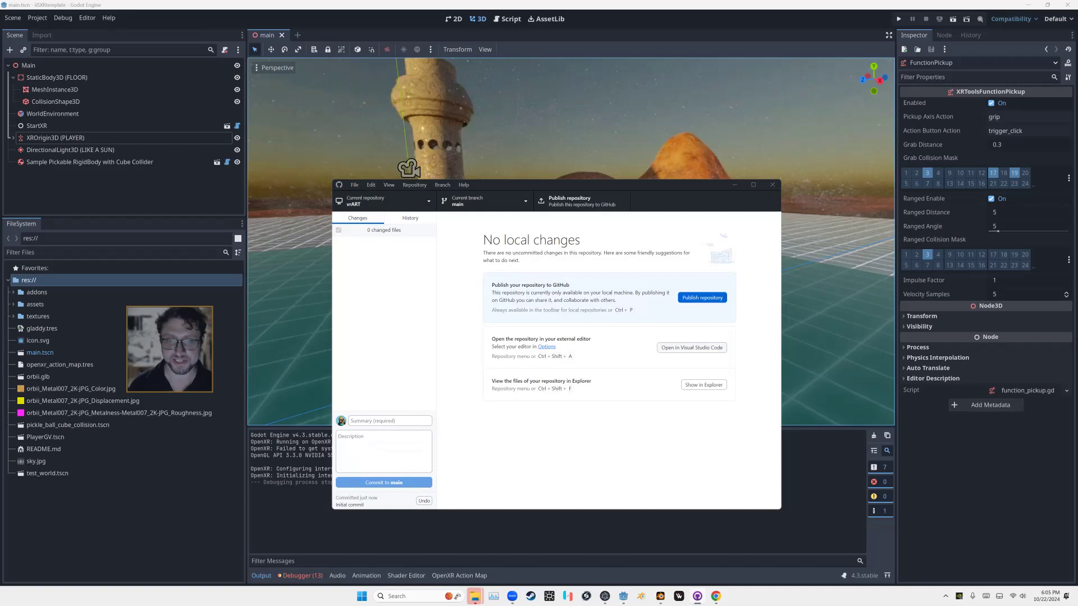
# - Show the vrART repository's folder in File Explorer and examine its files
pyautogui.hotkey('ctrl', 'shift', 'f')
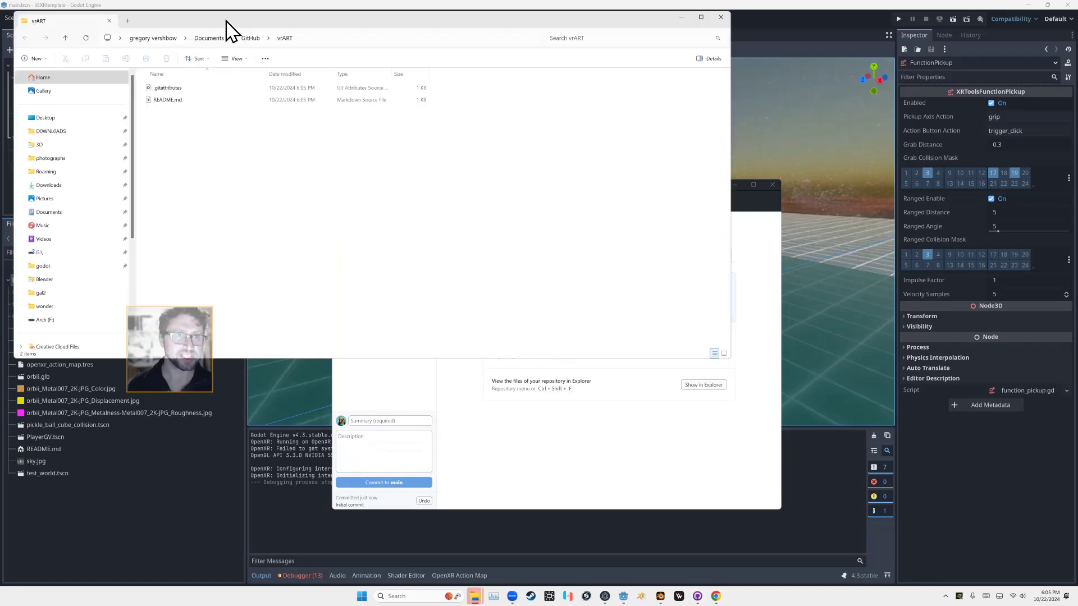
pyautogui.moveTo(225, 27); pyautogui.dragTo(462, 185)
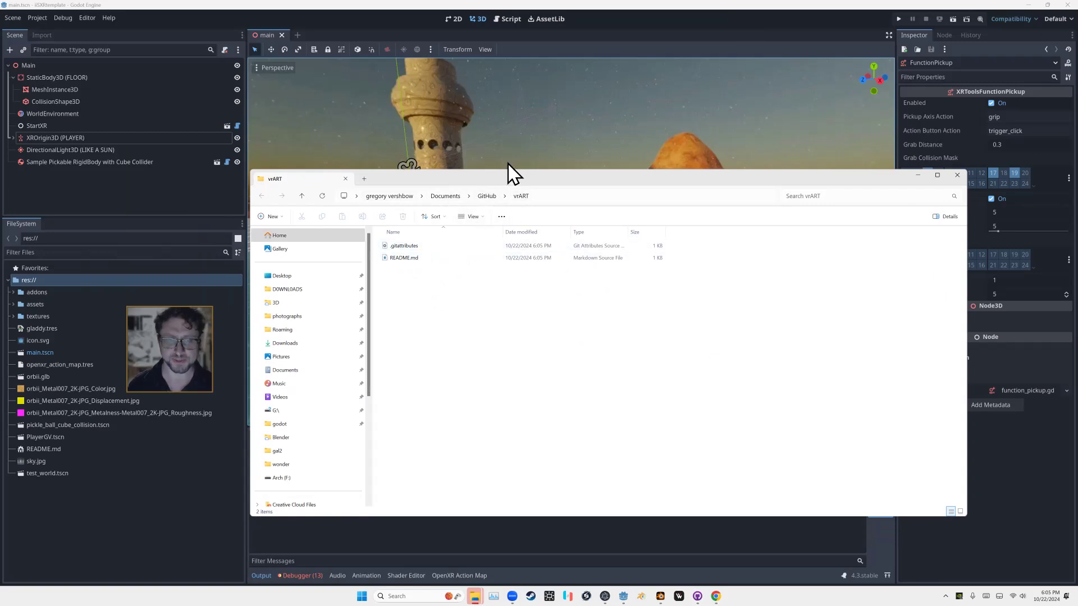
pyautogui.moveTo(479, 185); pyautogui.dragTo(479, 343)
# - Switch back to Godot and add a Web export preset named WebXR to the project
pyautogui.click(317, 11)
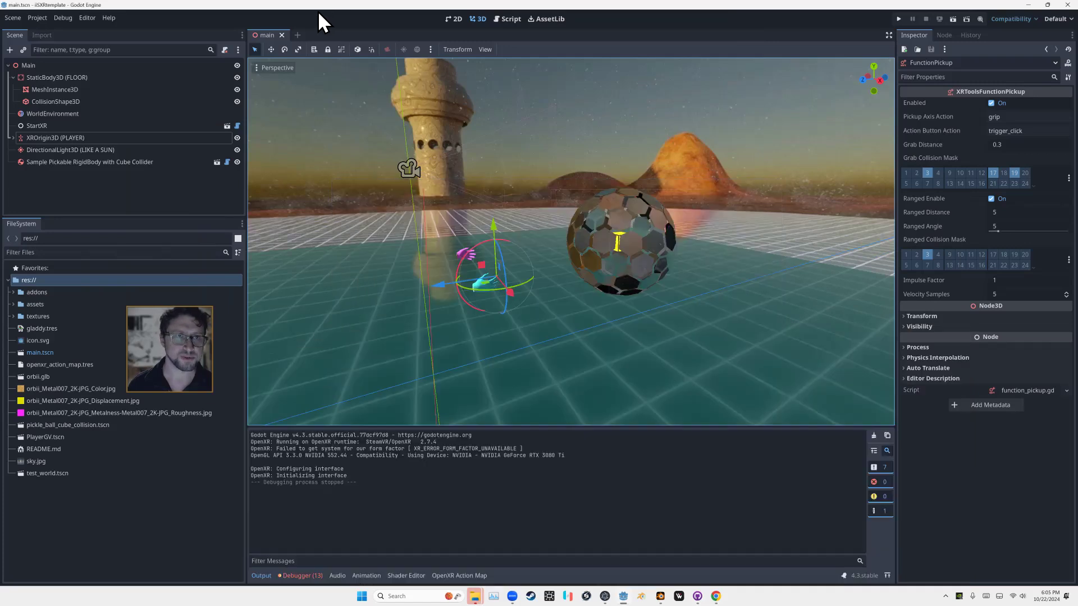
pyautogui.click(49, 18)
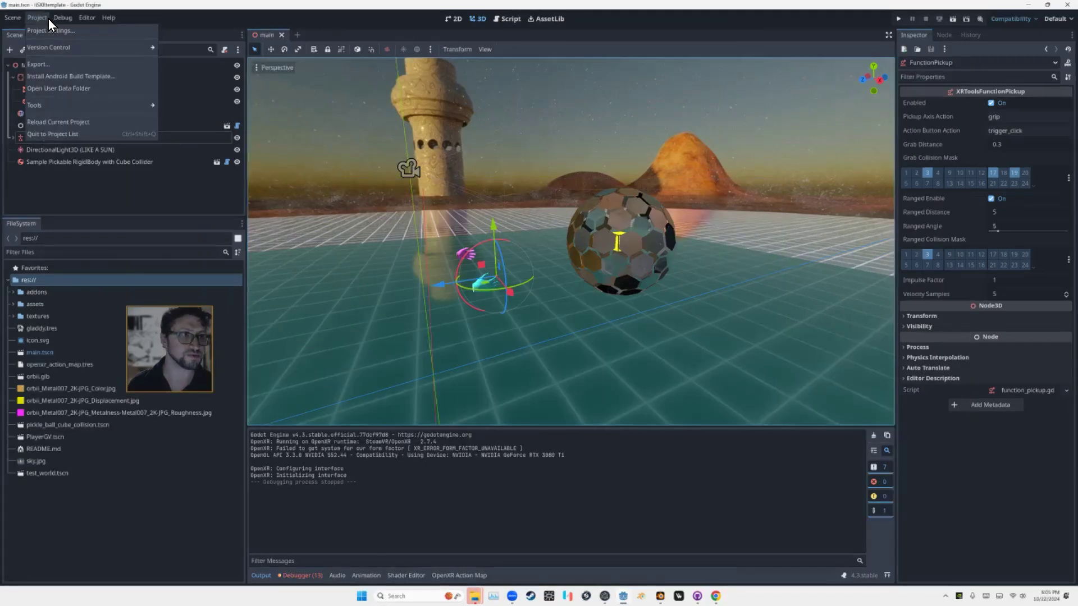
pyautogui.click(36, 65)
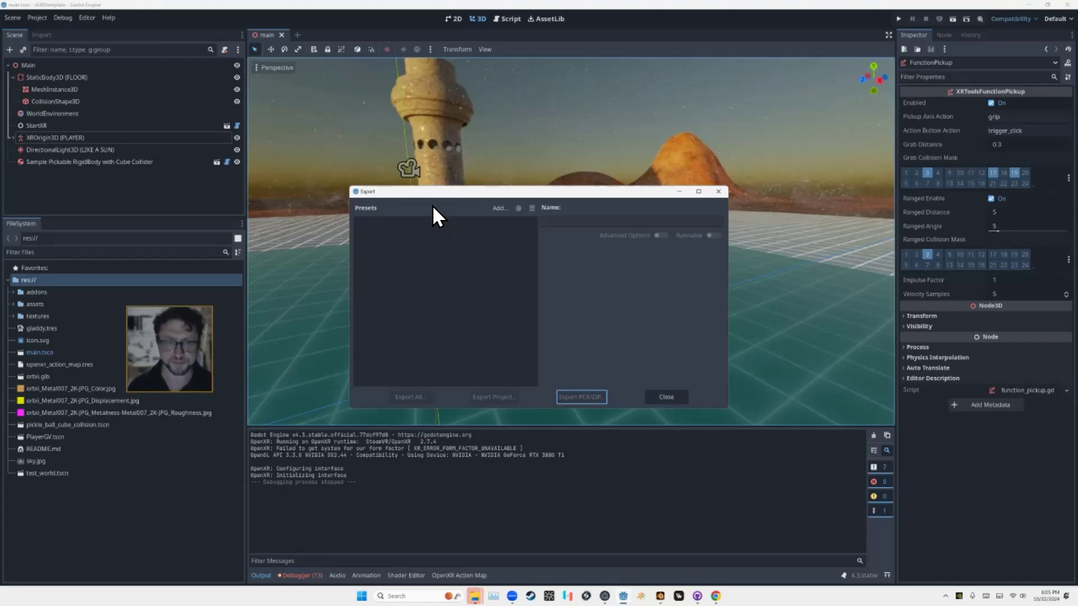
pyautogui.click(498, 209)
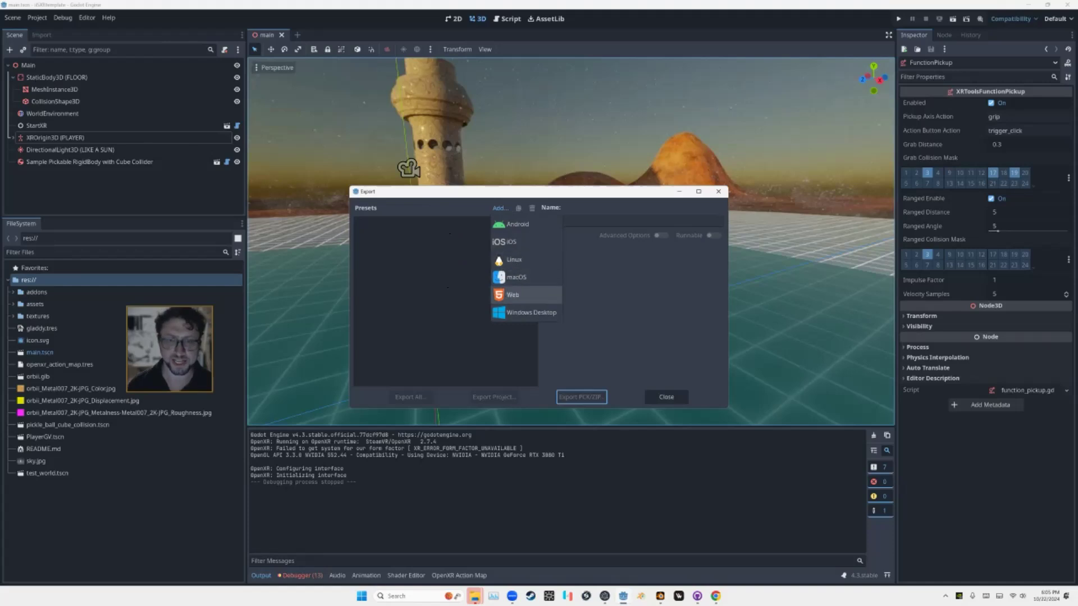
pyautogui.click(511, 295)
pyautogui.click(539, 222)
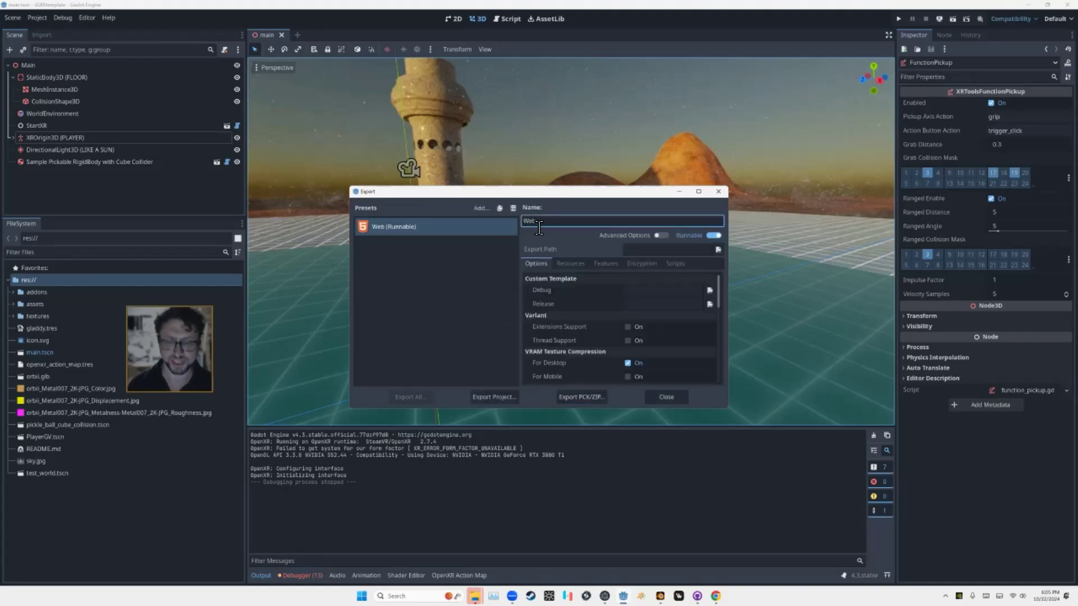
pyautogui.write('XR')
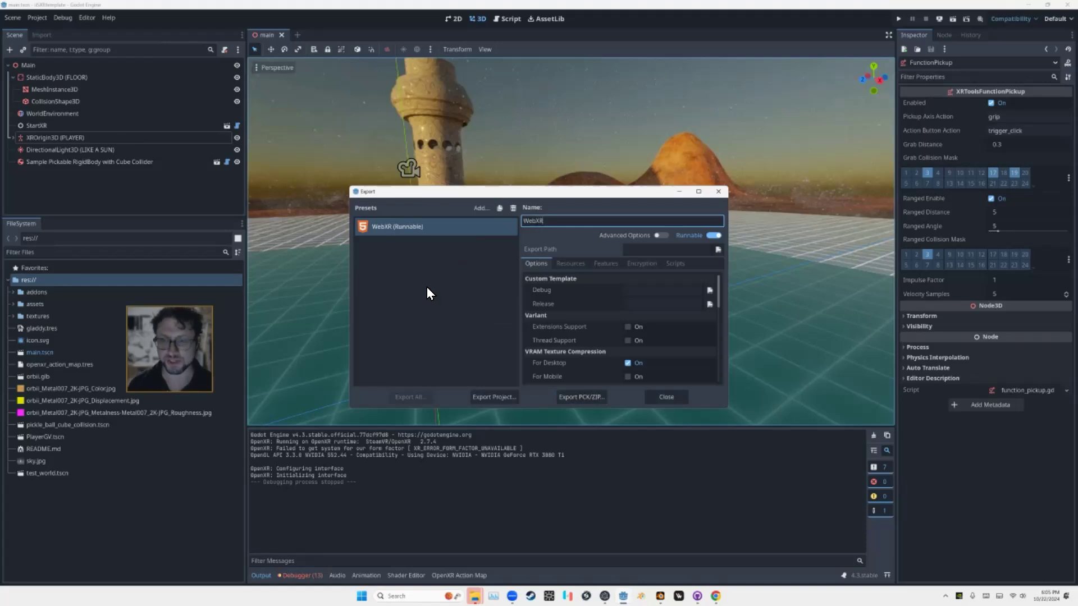
# - Look over the WebXR preset's options and toggle VRAM texture compression for mobile on and back off
pyautogui.scroll(-2, 621, 328)
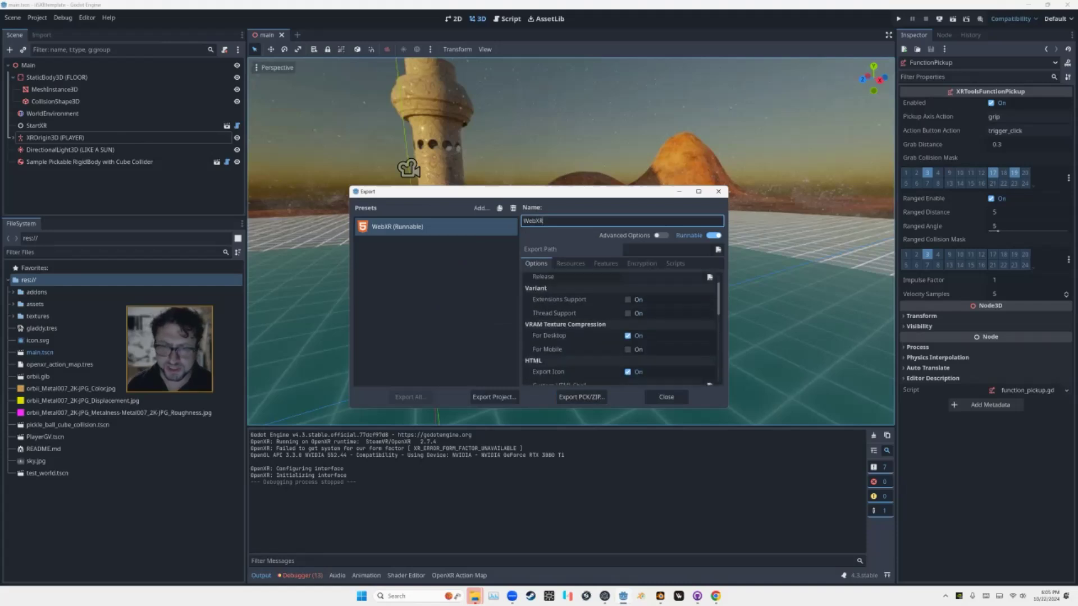
pyautogui.scroll(2, 621, 329)
pyautogui.scroll(-1, 621, 328)
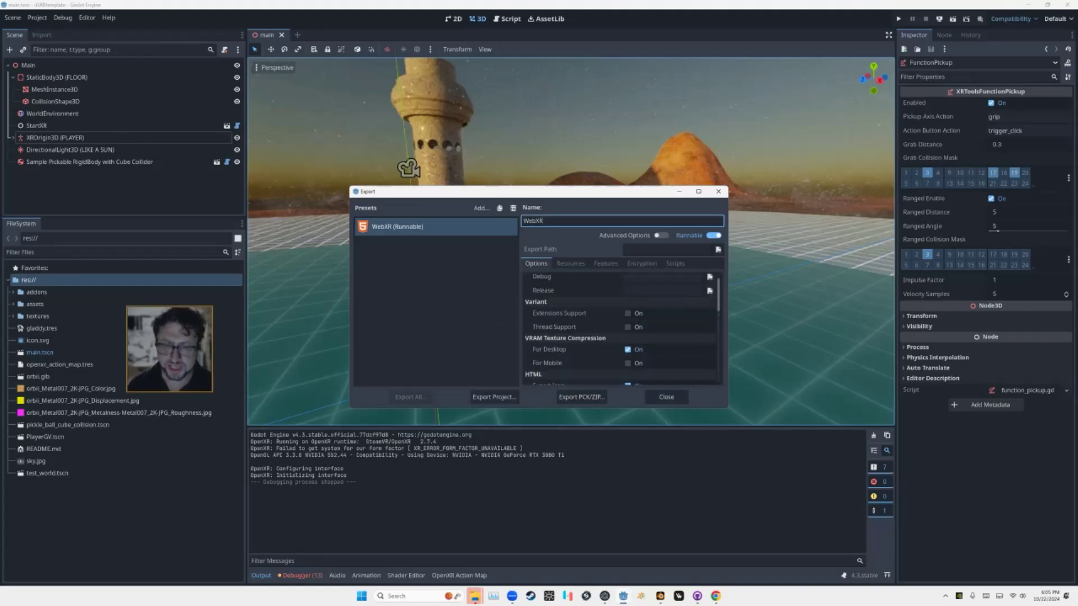
pyautogui.scroll(-1, 621, 329)
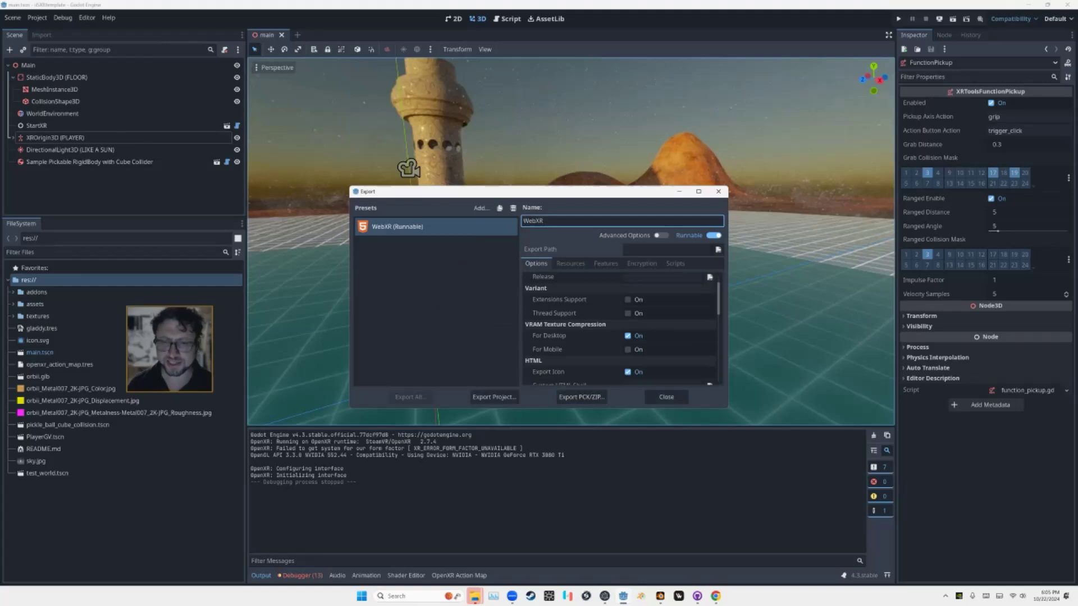
pyautogui.click(628, 350)
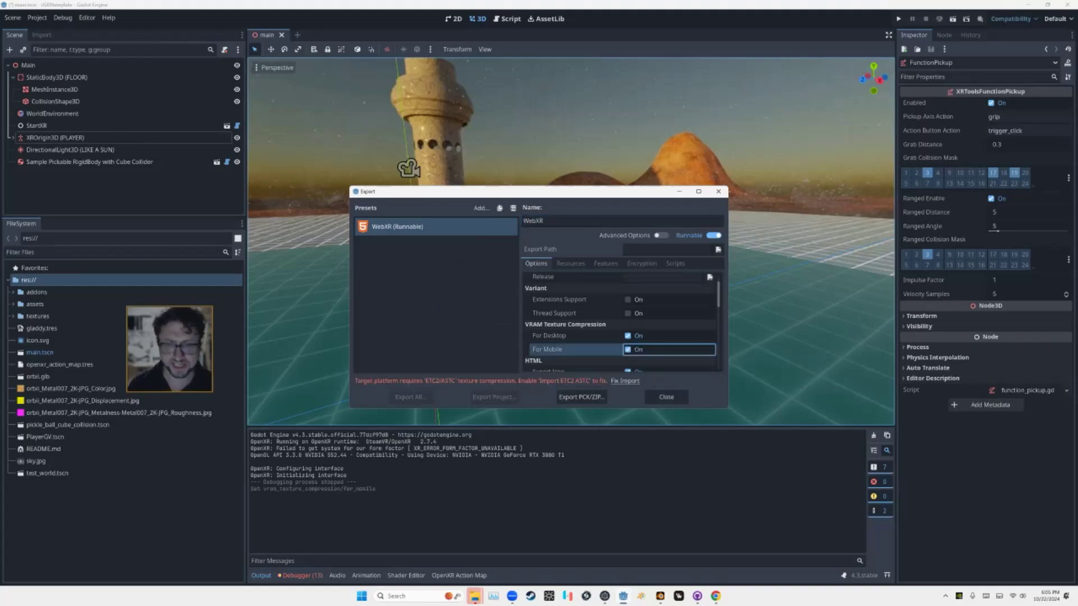
pyautogui.click(628, 350)
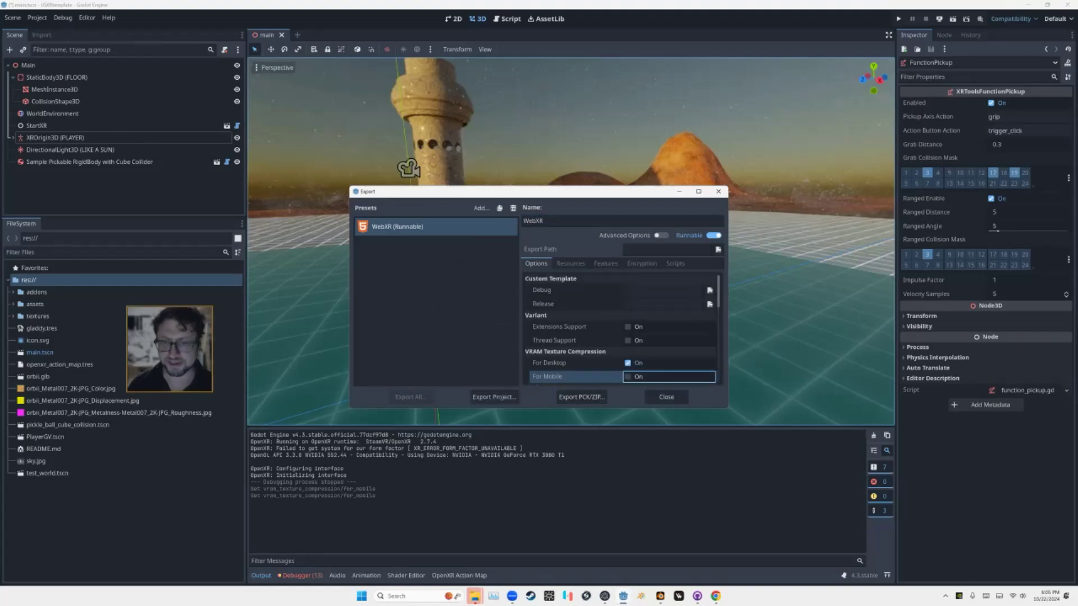
pyautogui.scroll(-1, 621, 331)
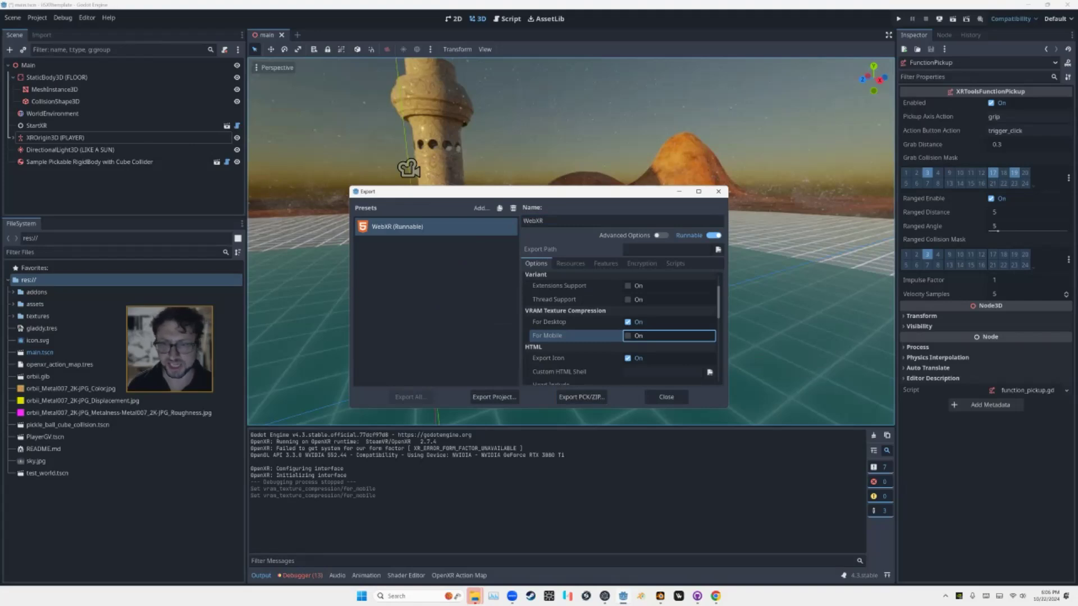
pyautogui.scroll(1, 621, 332)
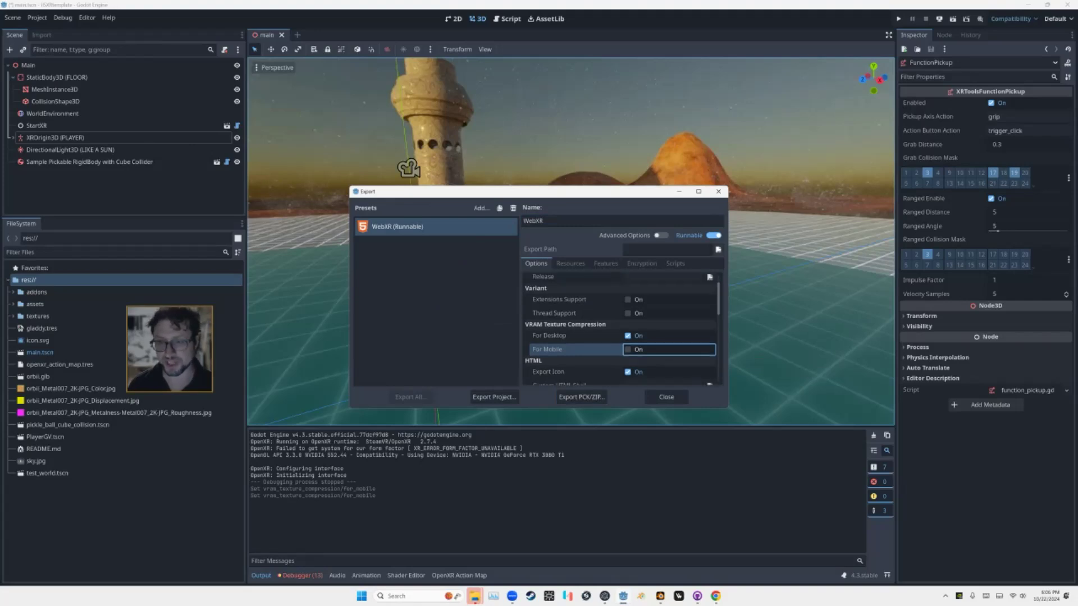
# - Set the WebXR preset's export path to index.html in the Documents/GitHub/vrART folder
pyautogui.click(718, 250)
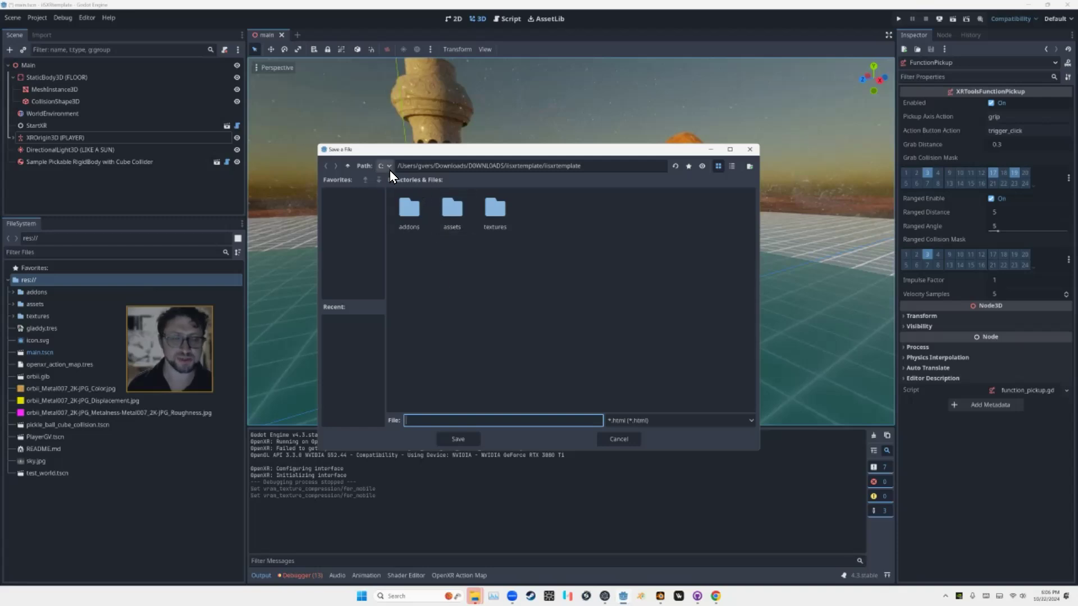
pyautogui.click(348, 170)
pyautogui.click(348, 170)
pyautogui.click(348, 171)
pyautogui.click(348, 171)
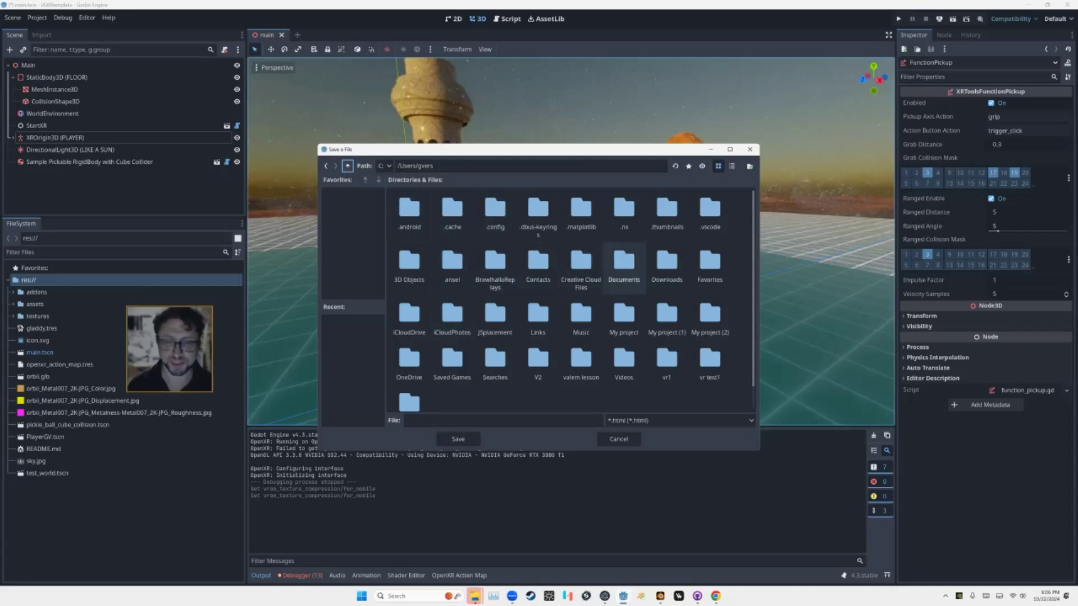
pyautogui.doubleClick(623, 261)
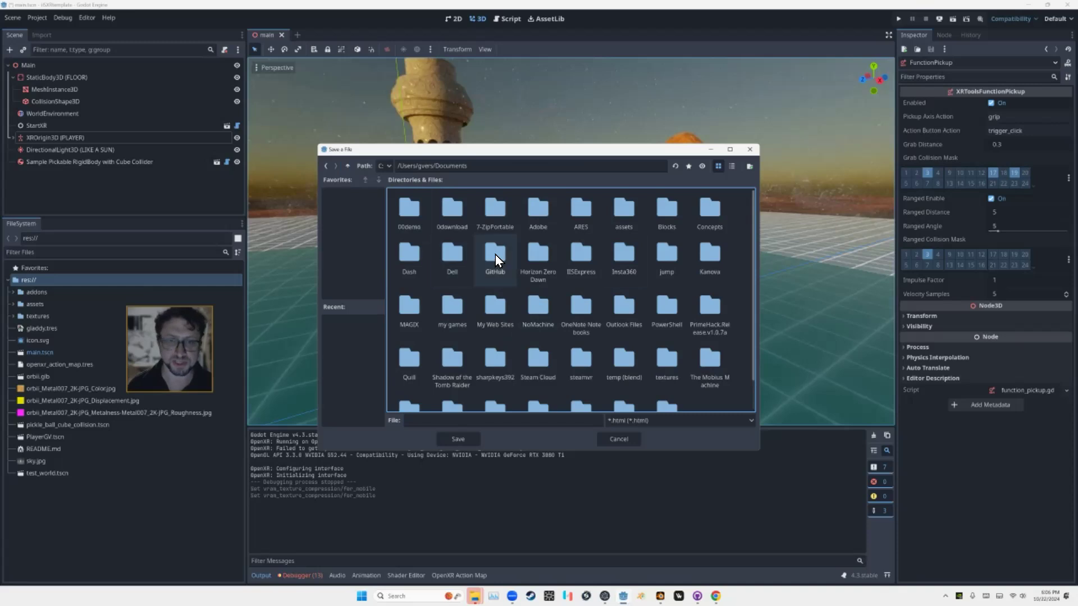
pyautogui.doubleClick(496, 258)
pyautogui.doubleClick(528, 210)
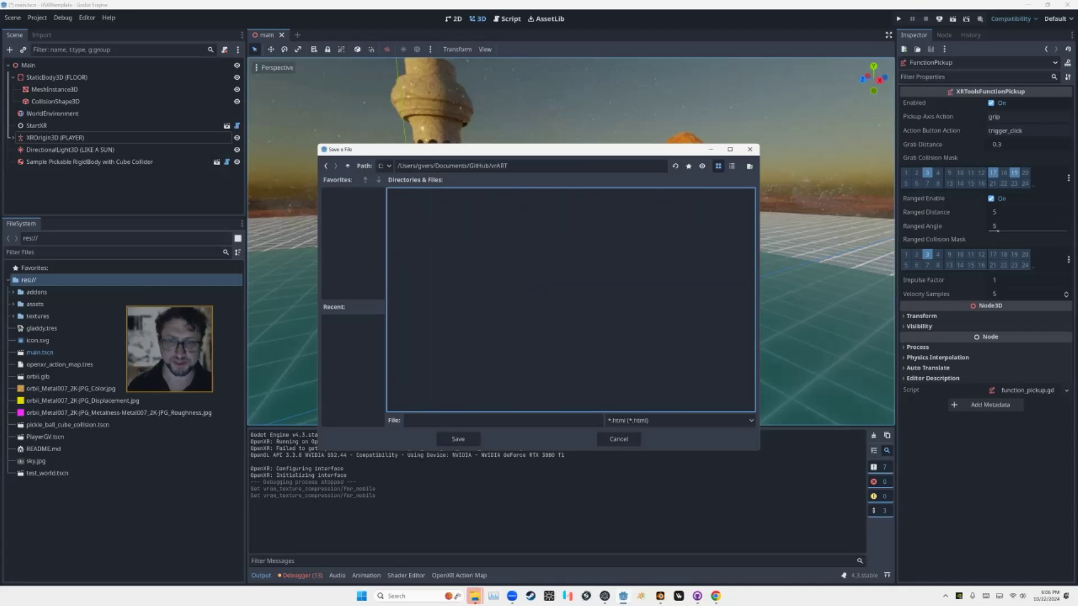
pyautogui.click(503, 420)
pyautogui.write('index.html')
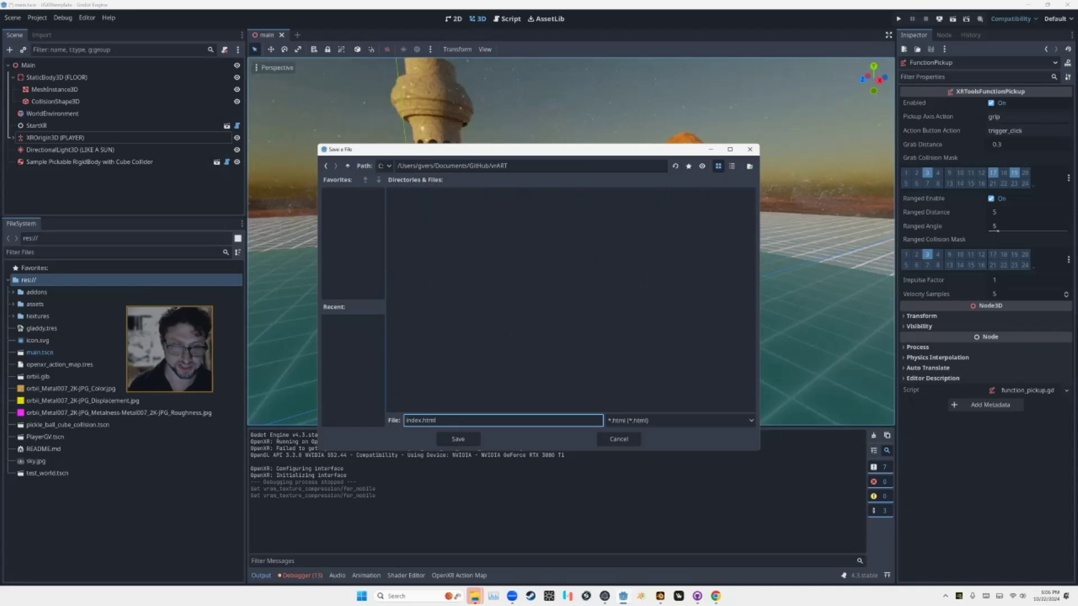
pyautogui.click(458, 439)
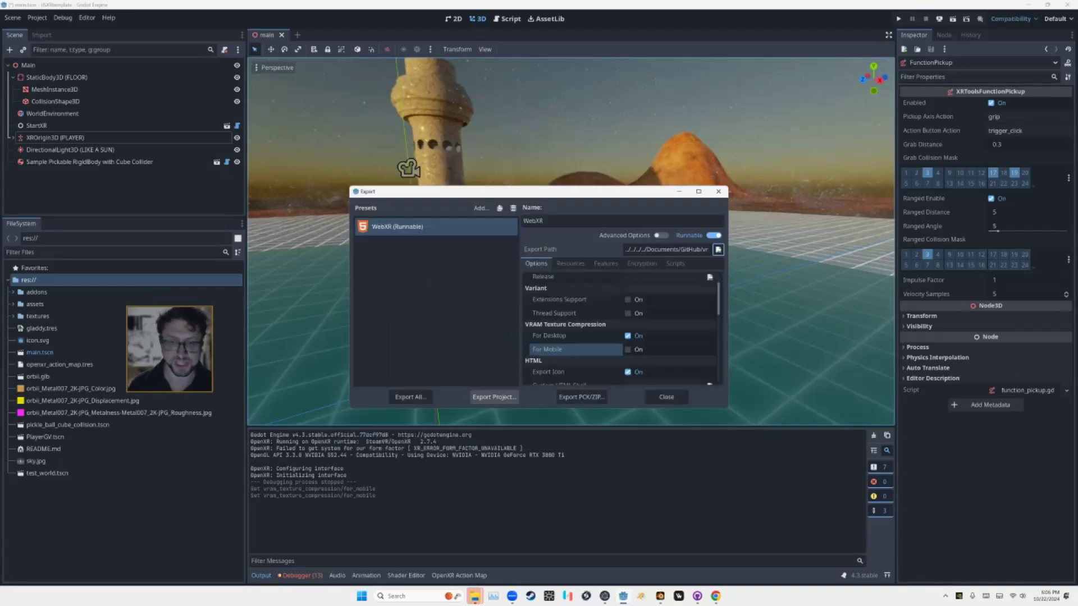
# - Export the project as index.html into the vrART folder with Export With Debug turned off, and close the export dialog
pyautogui.click(493, 397)
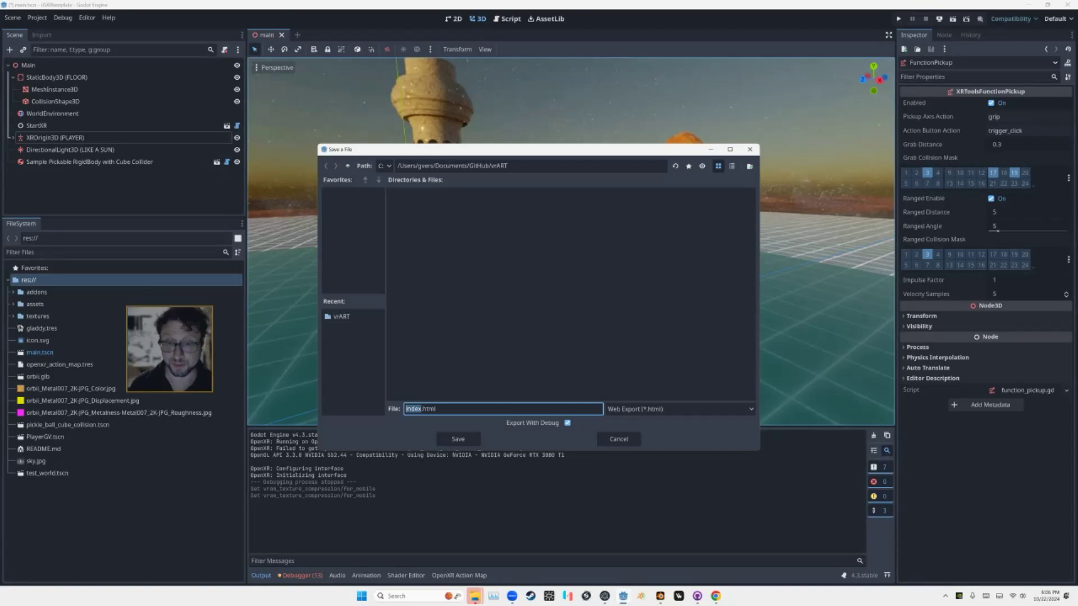
pyautogui.click(567, 423)
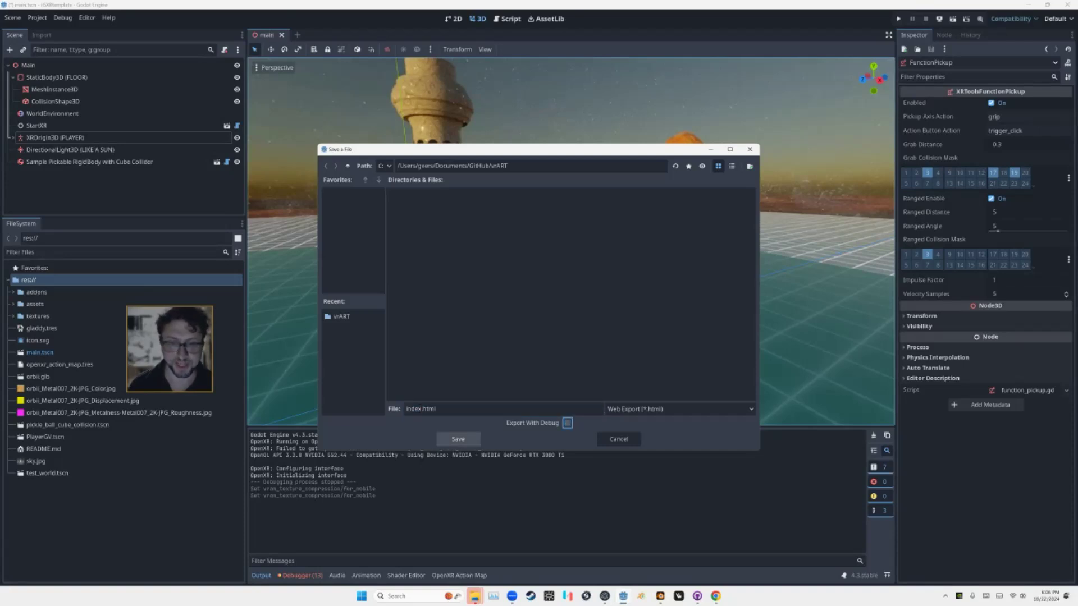
pyautogui.click(458, 439)
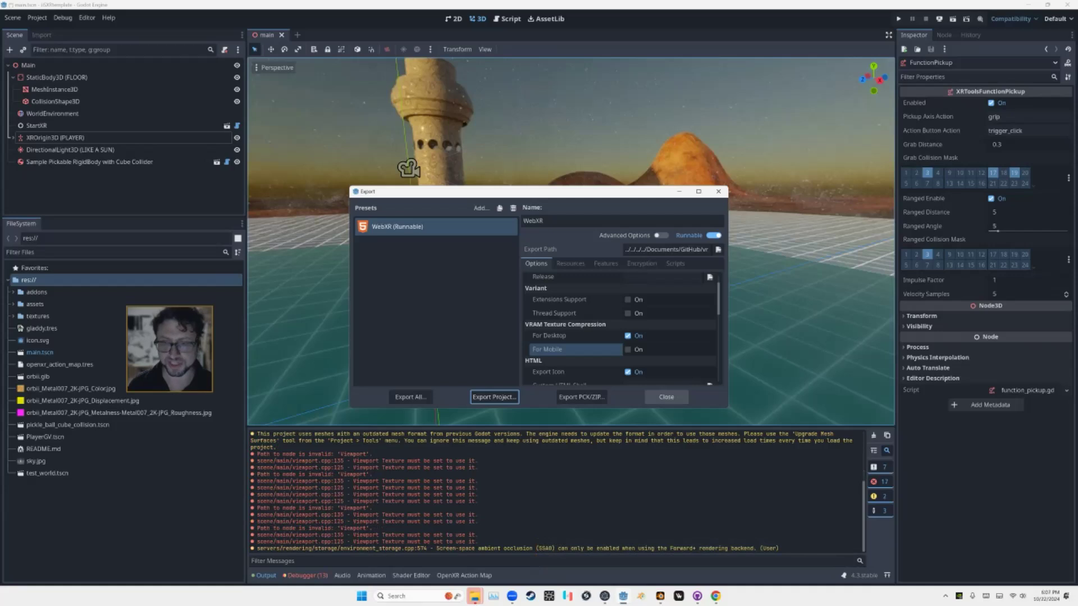
pyautogui.click(667, 397)
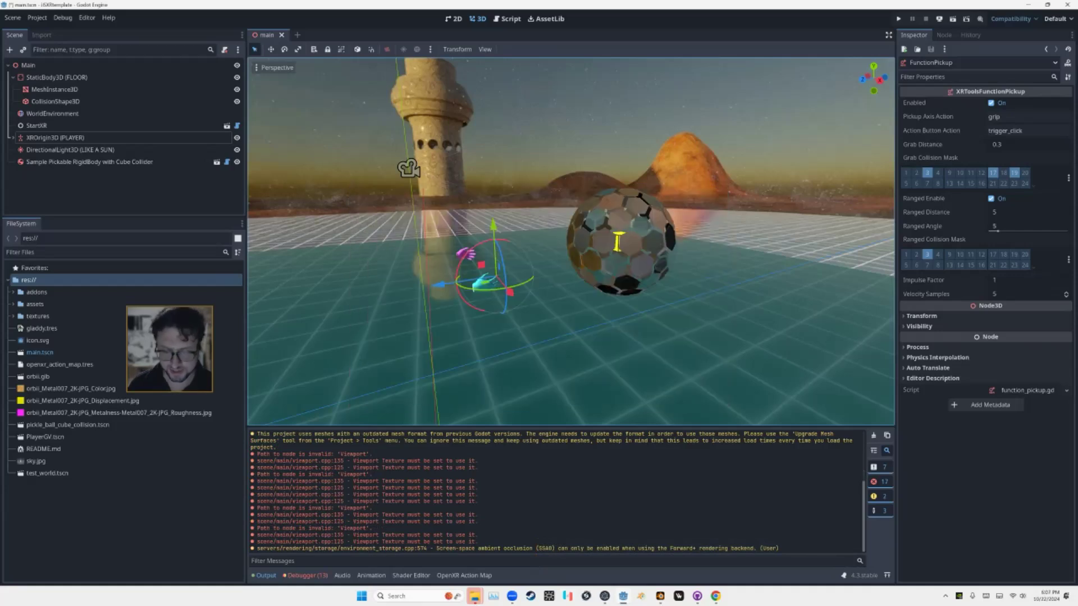
# - Switch to GitHub Desktop and commit the exported files to main with summary "Initial upload" and description "upload of base template"
pyautogui.hotkey('alt', 'Tab')
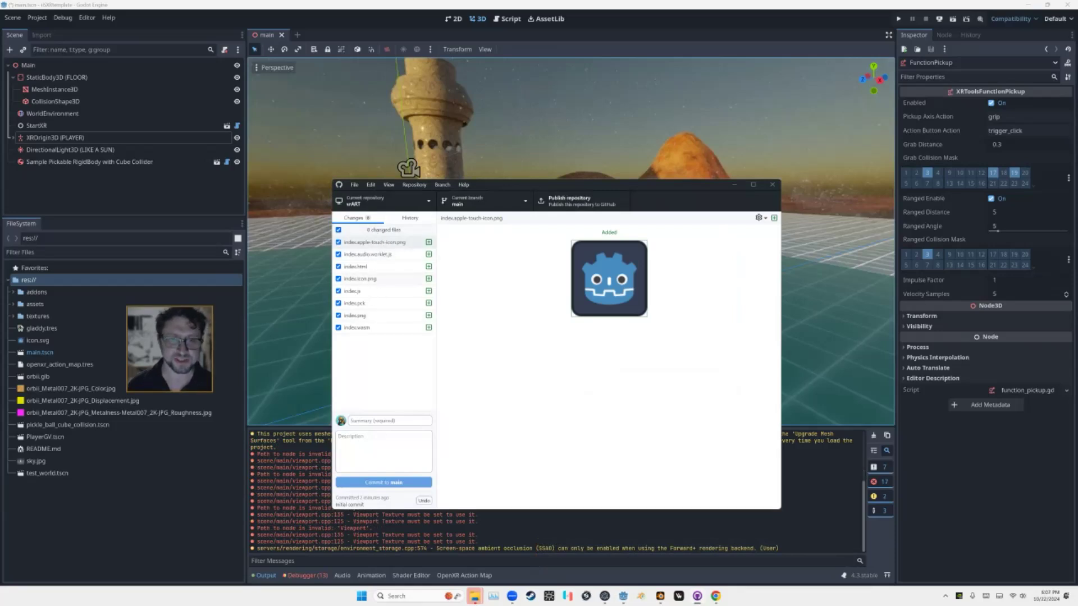
pyautogui.click(389, 421)
pyautogui.write('H')
pyautogui.write('nitial ')
pyautogui.write('upload')
pyautogui.click(339, 437)
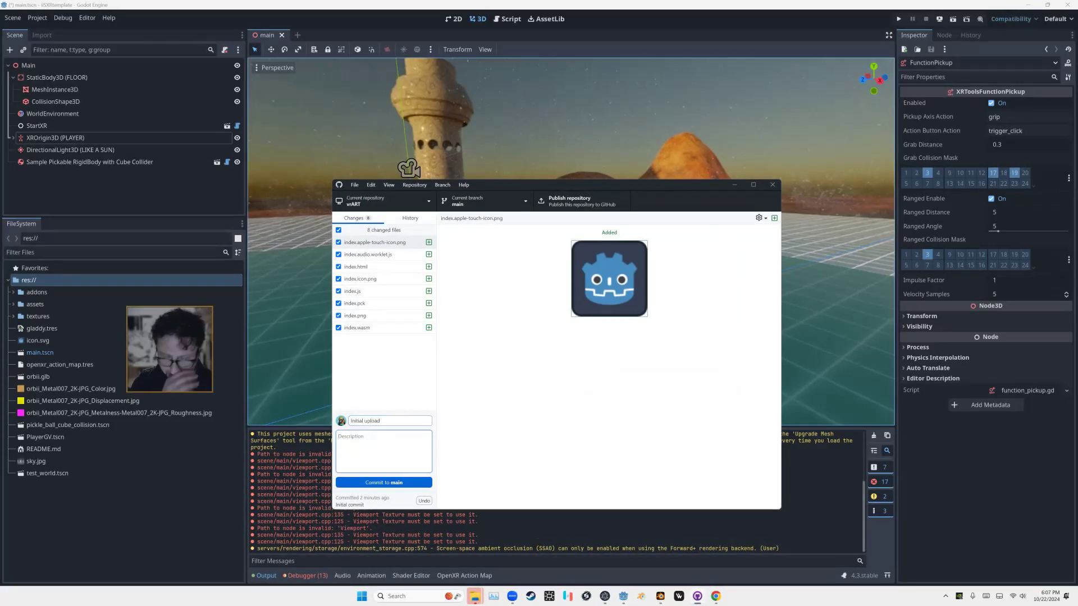
pyautogui.write('upload ')
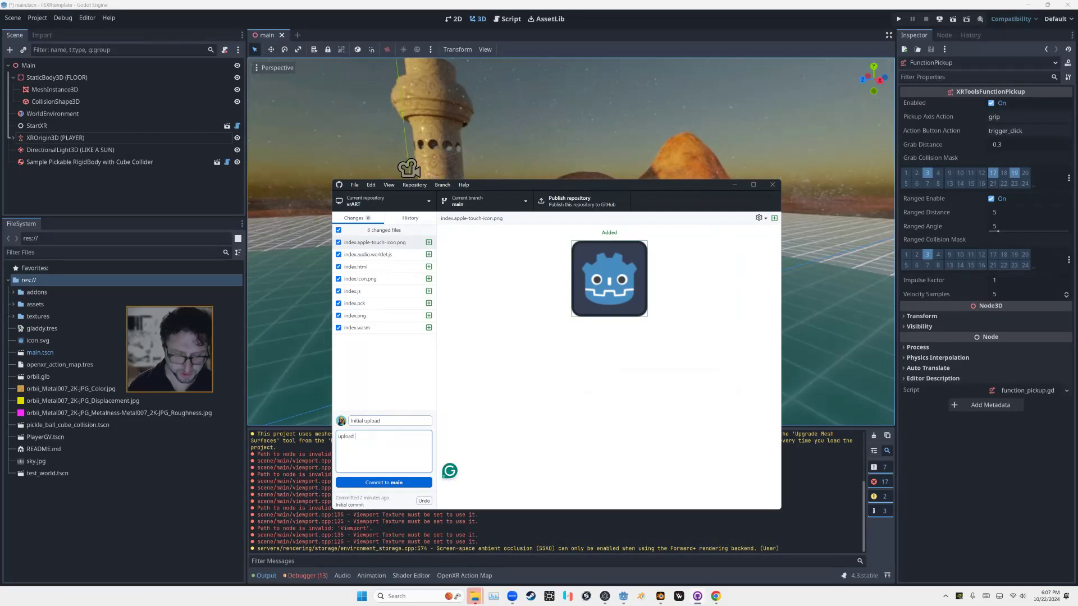
pyautogui.write('of base te')
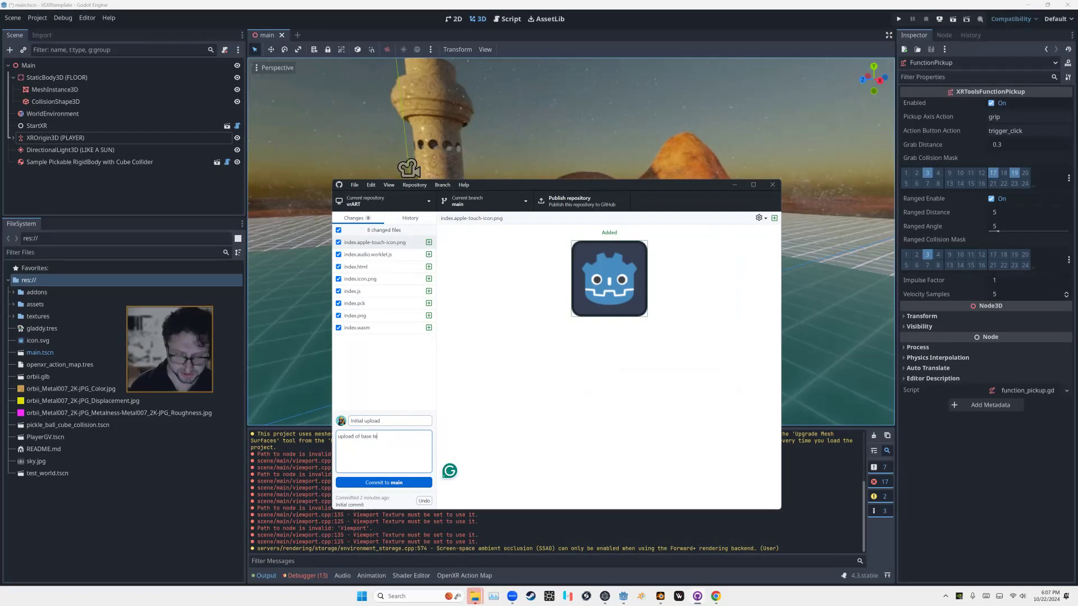
pyautogui.write('mplate')
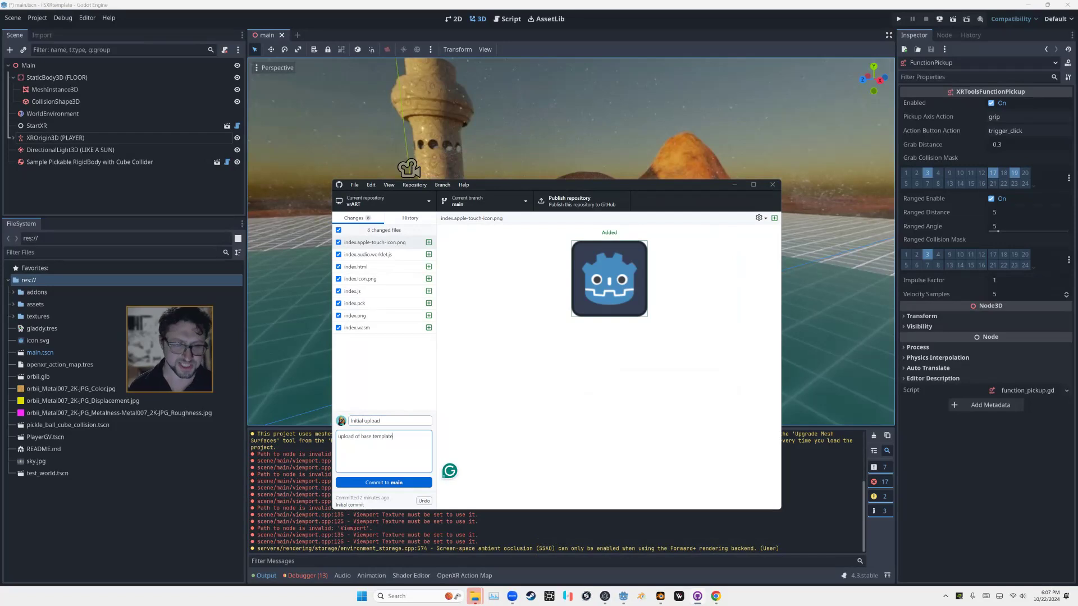
pyautogui.hotkey('ctrl', 'Return')
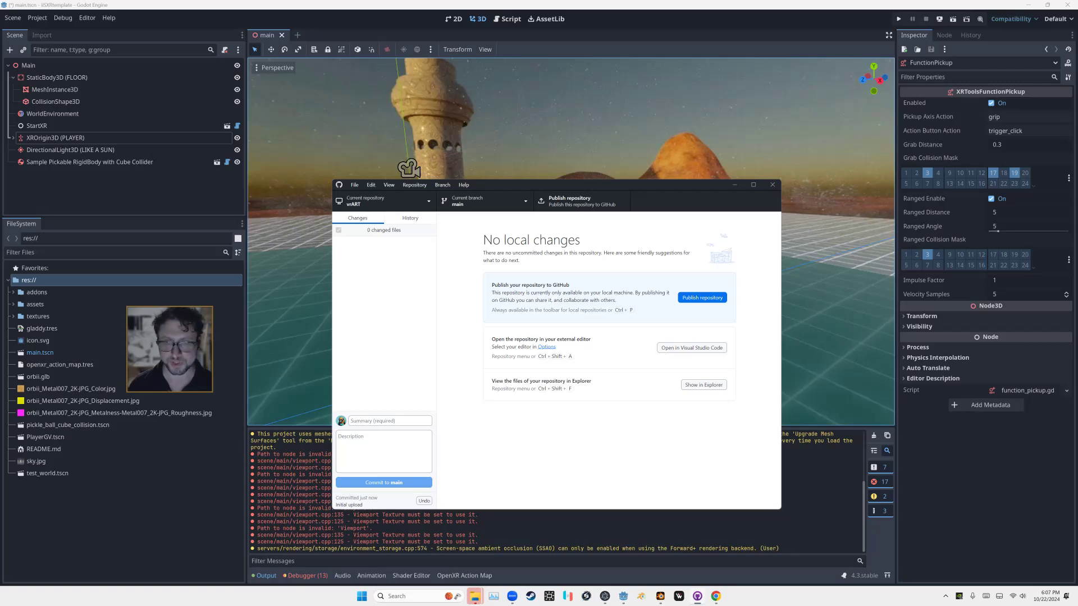
# - Publish the vrART repository to GitHub.com with its code not kept private
pyautogui.hotkey('ctrl', 'p')
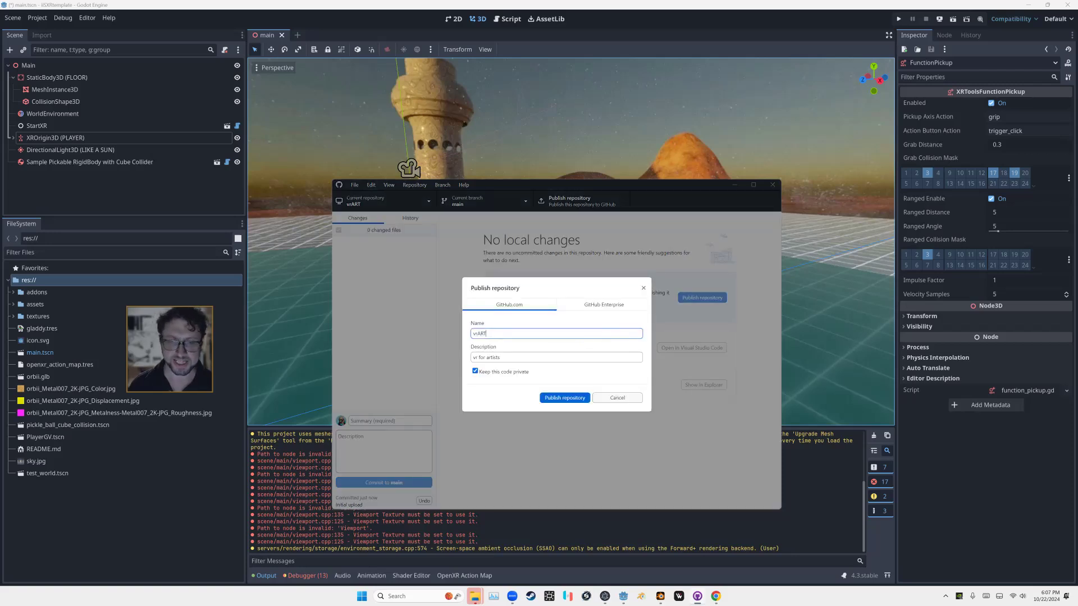
pyautogui.click(475, 371)
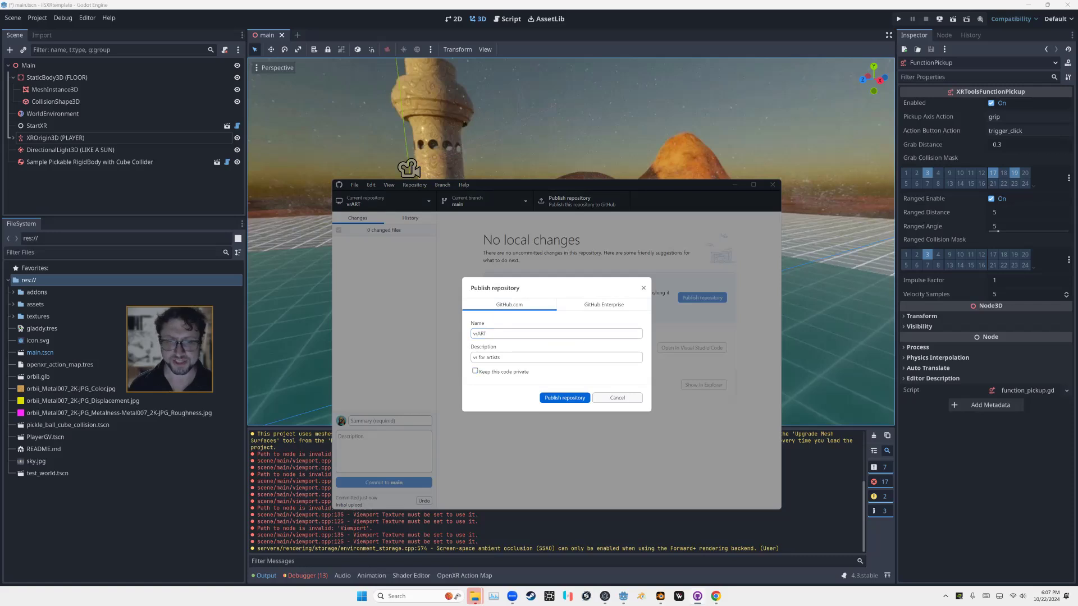
pyautogui.click(565, 398)
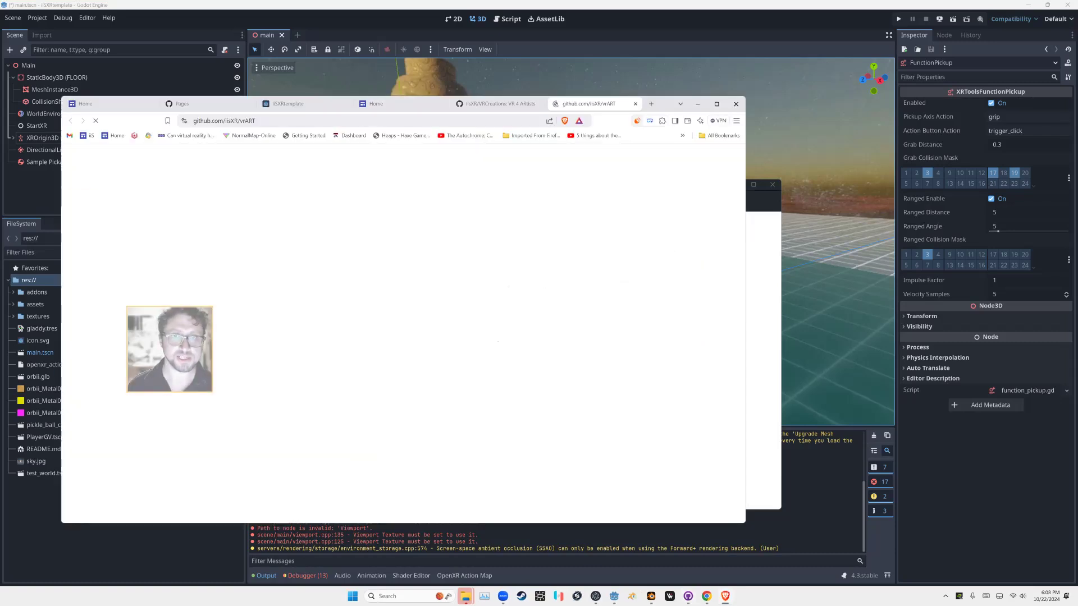
# - Switch to the vrART repository's page in the browser, open its general settings and examine the repository visibility in the Danger Zone
pyautogui.moveTo(668, 109); pyautogui.dragTo(807, 103)
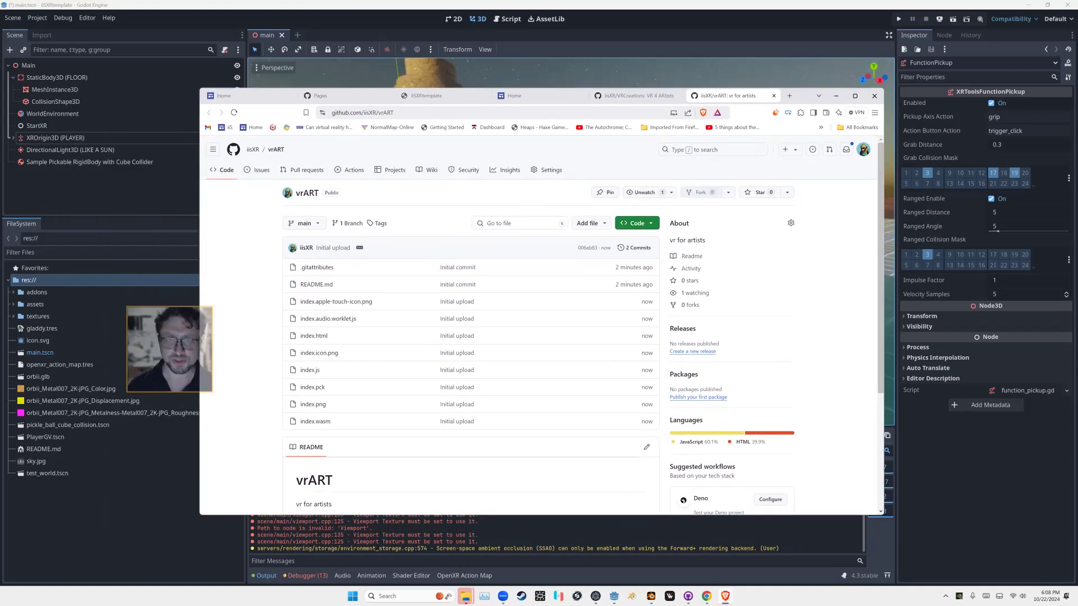
pyautogui.click(533, 172)
pyautogui.scroll(-10, 506, 291)
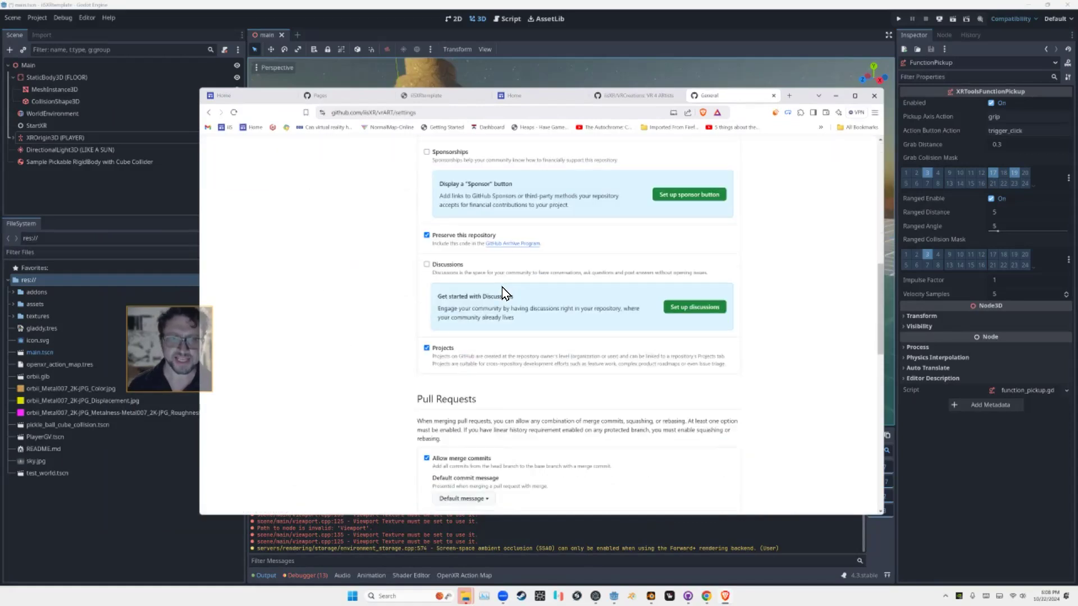
pyautogui.scroll(-15, 502, 287)
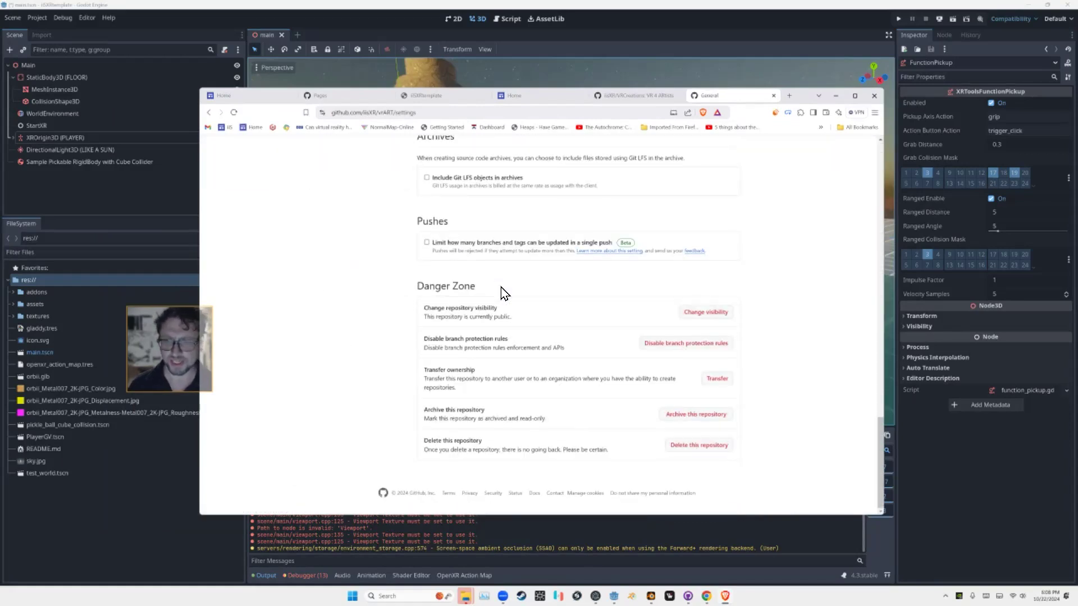
pyautogui.scroll(10, 501, 291)
pyautogui.scroll(-10, 501, 291)
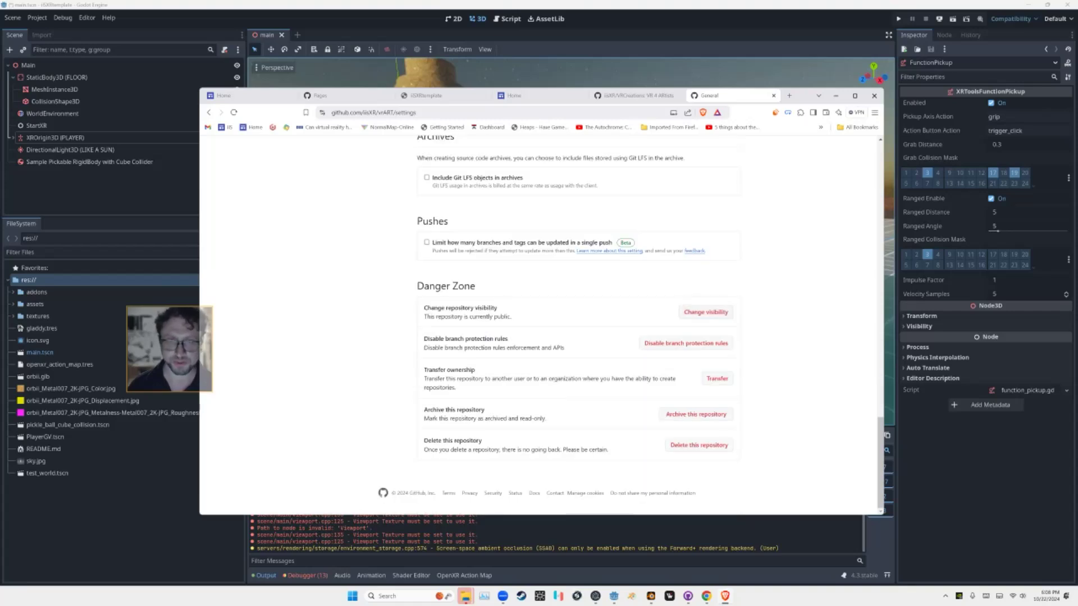
pyautogui.scroll(20, 538, 326)
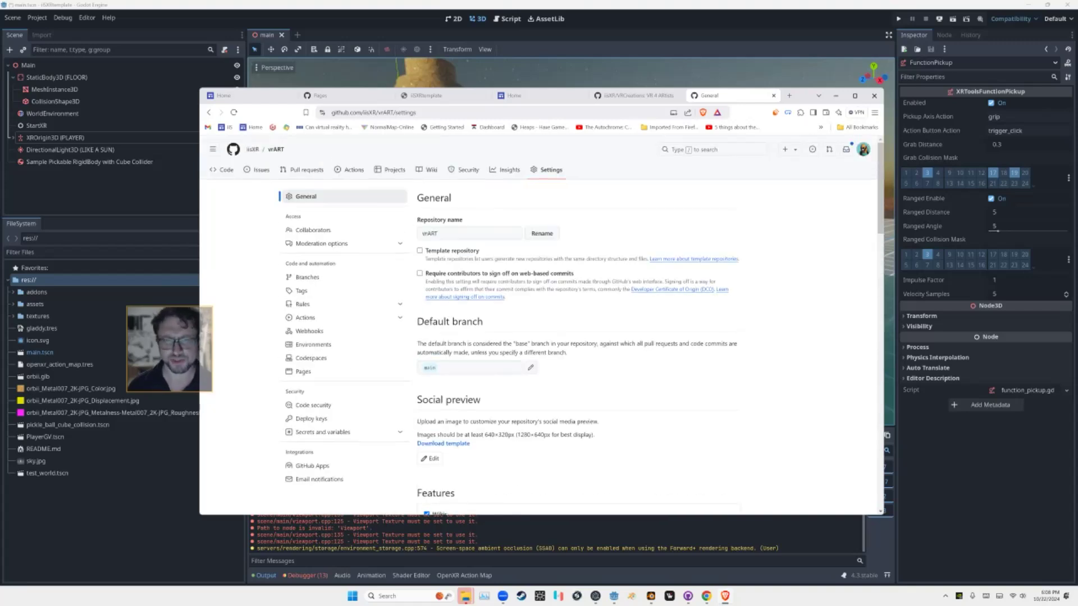
pyautogui.scroll(-3, 537, 326)
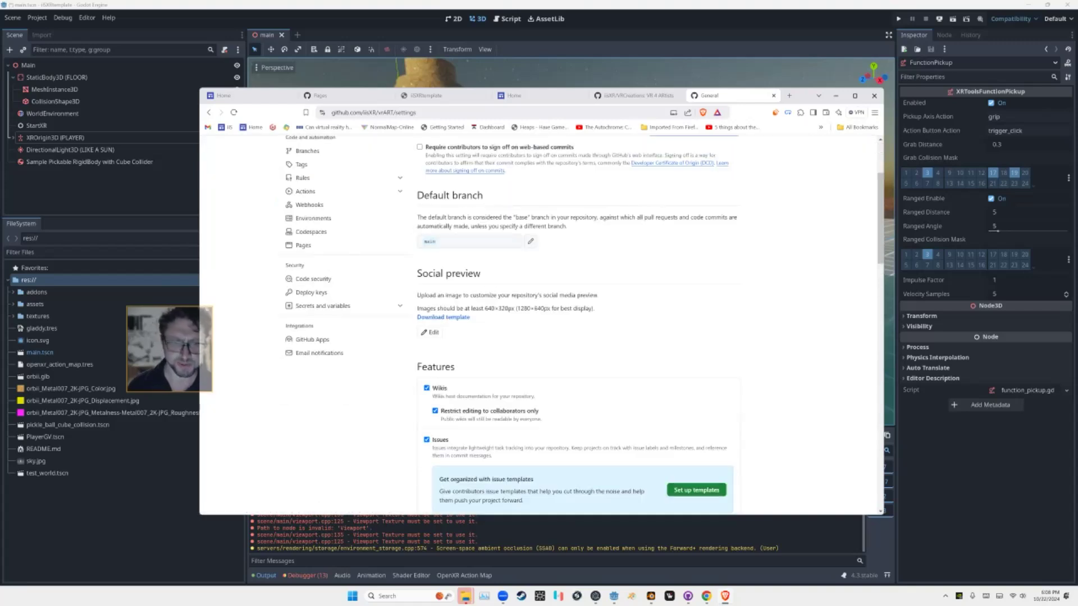
pyautogui.scroll(3, 438, 262)
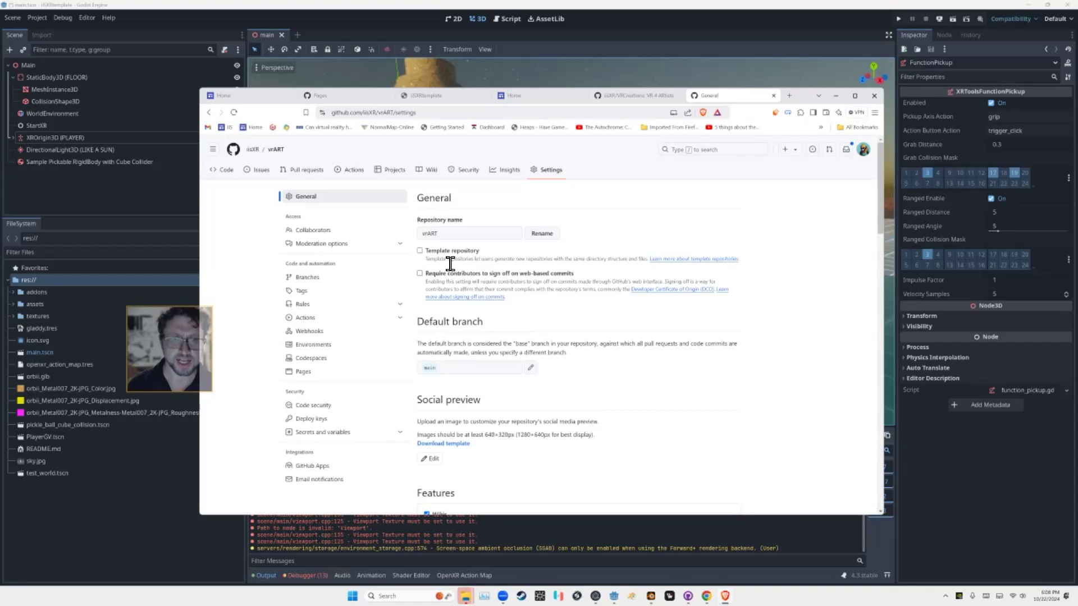
pyautogui.scroll(-20, 337, 370)
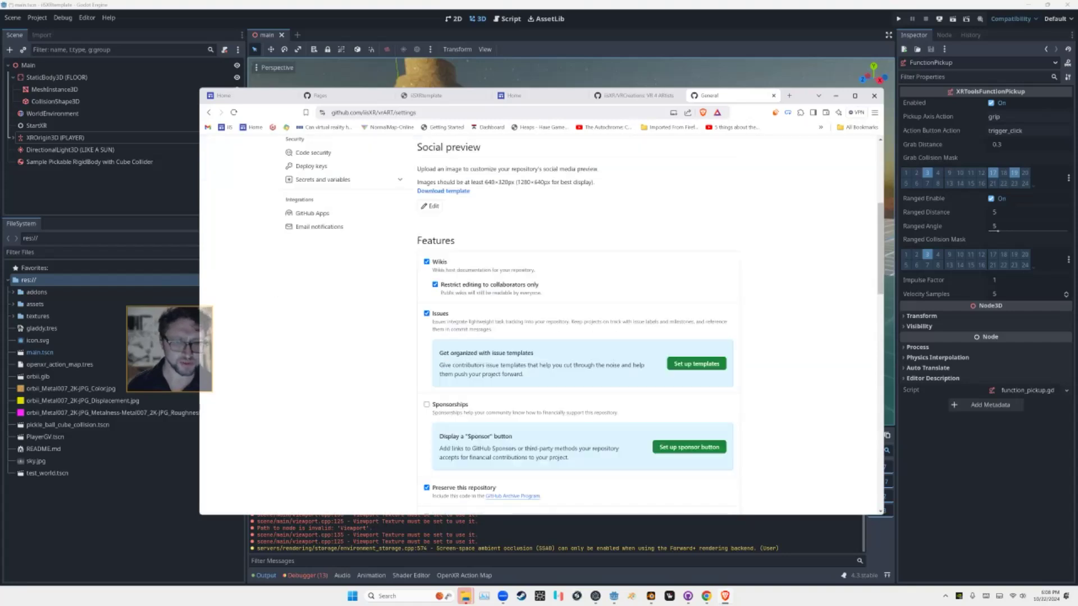
pyautogui.scroll(-8, 539, 326)
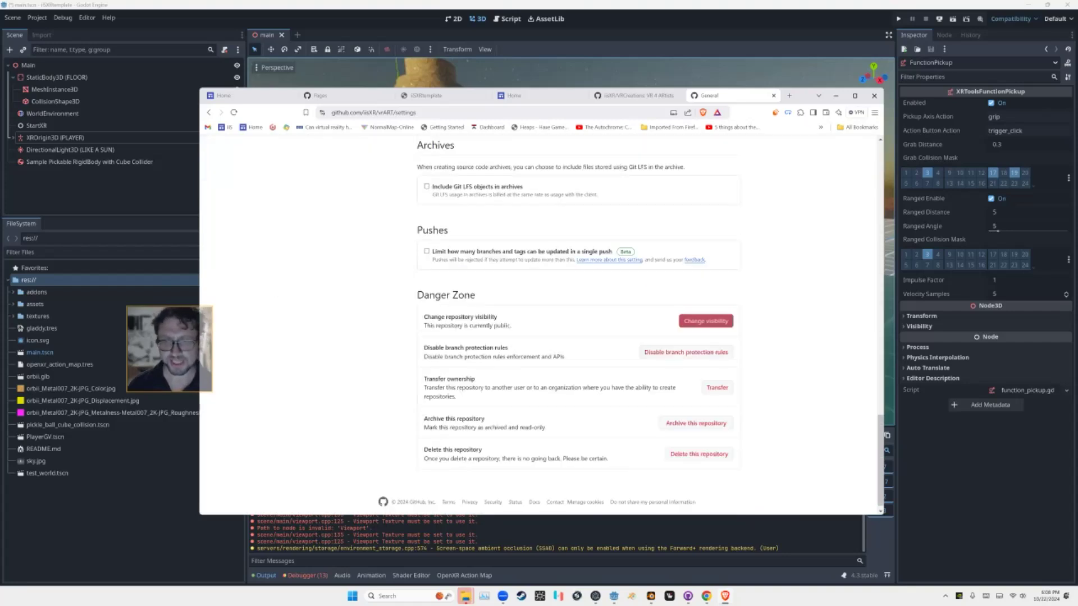
pyautogui.moveTo(424, 326); pyautogui.dragTo(511, 326)
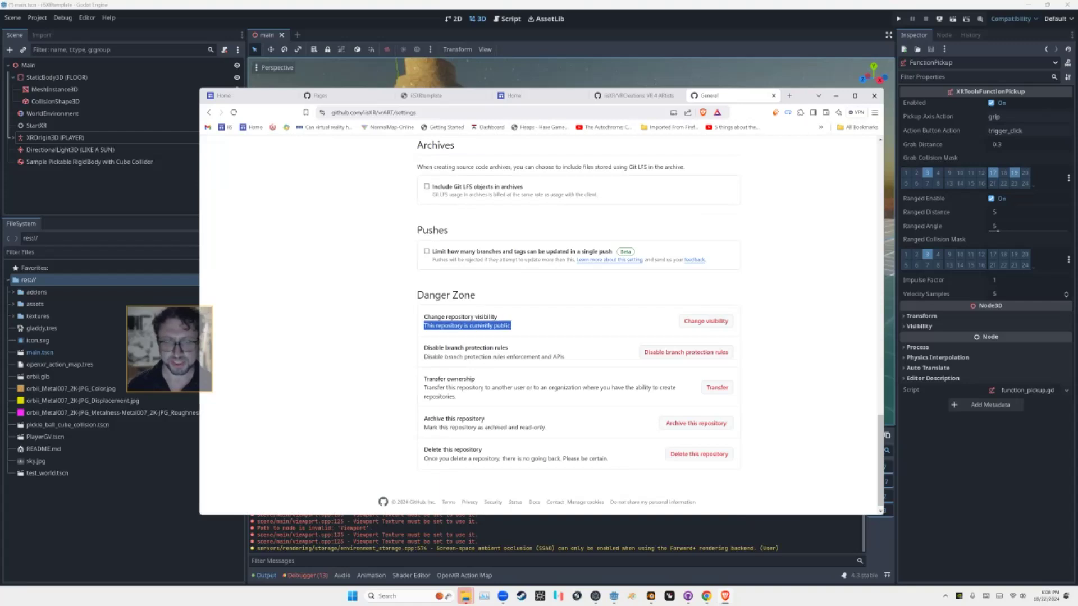
pyautogui.scroll(20, 292, 264)
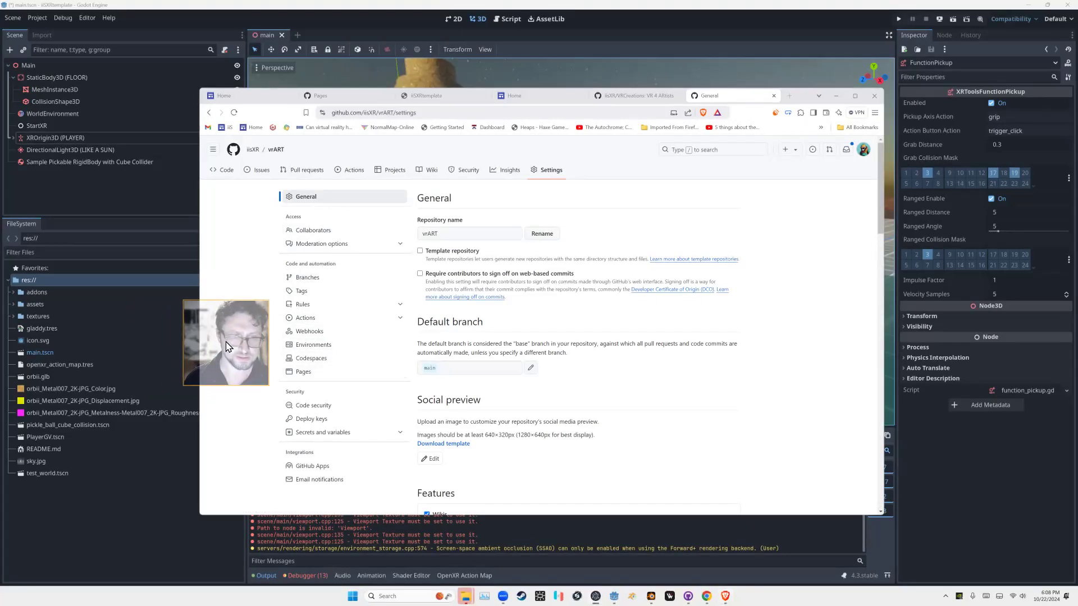
# - Set the GitHub Pages build and deployment source to GitHub Actions
pyautogui.click(303, 372)
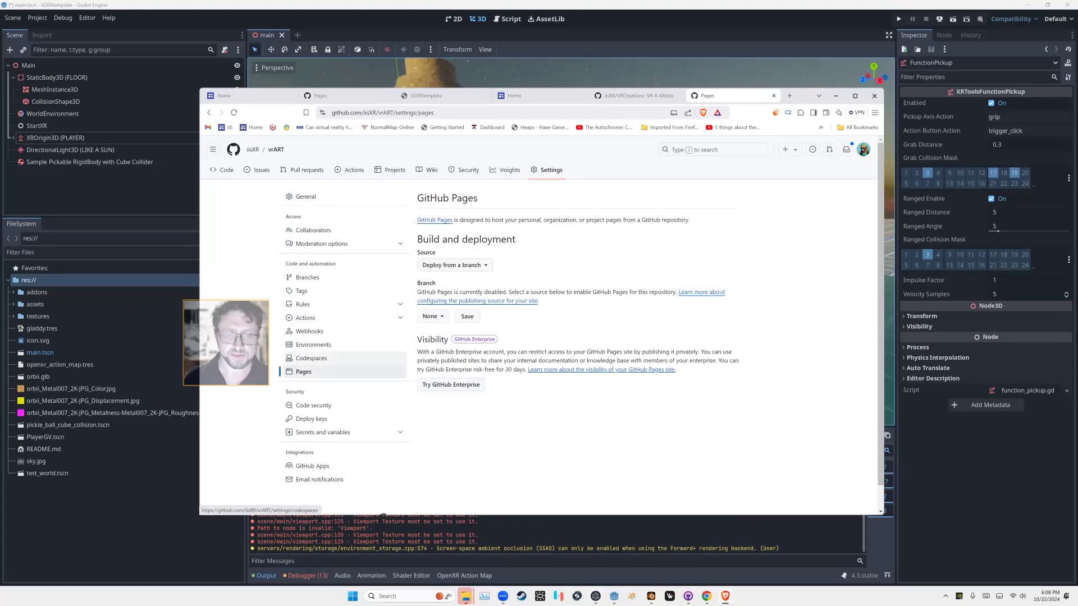
pyautogui.click(480, 267)
pyautogui.click(474, 291)
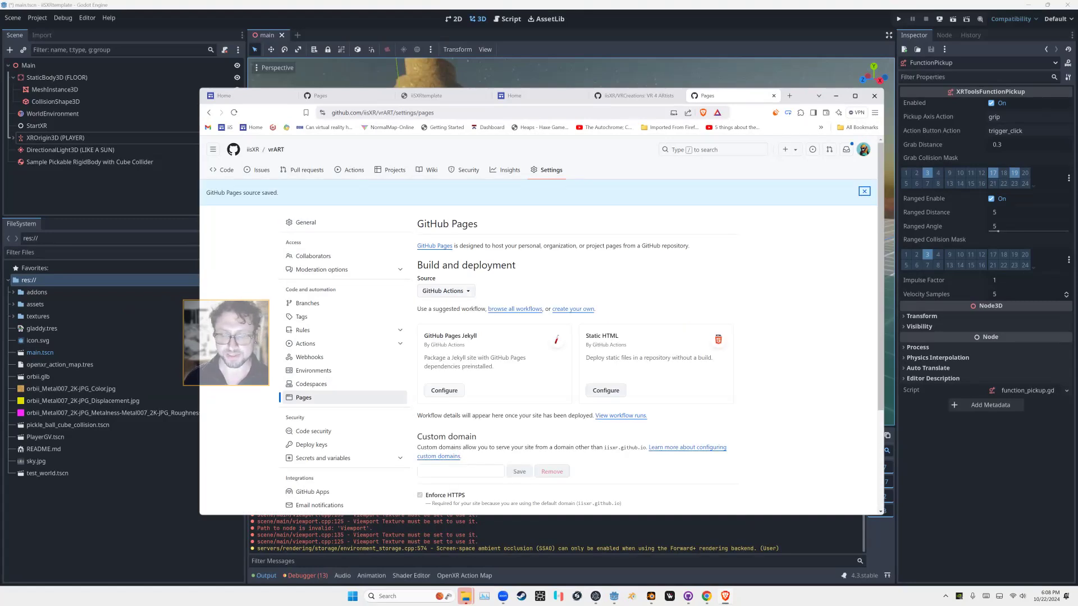
# - Configure the Static HTML workflow and commit static.yml directly to the main branch with the message "Create static.yml"
pyautogui.click(605, 390)
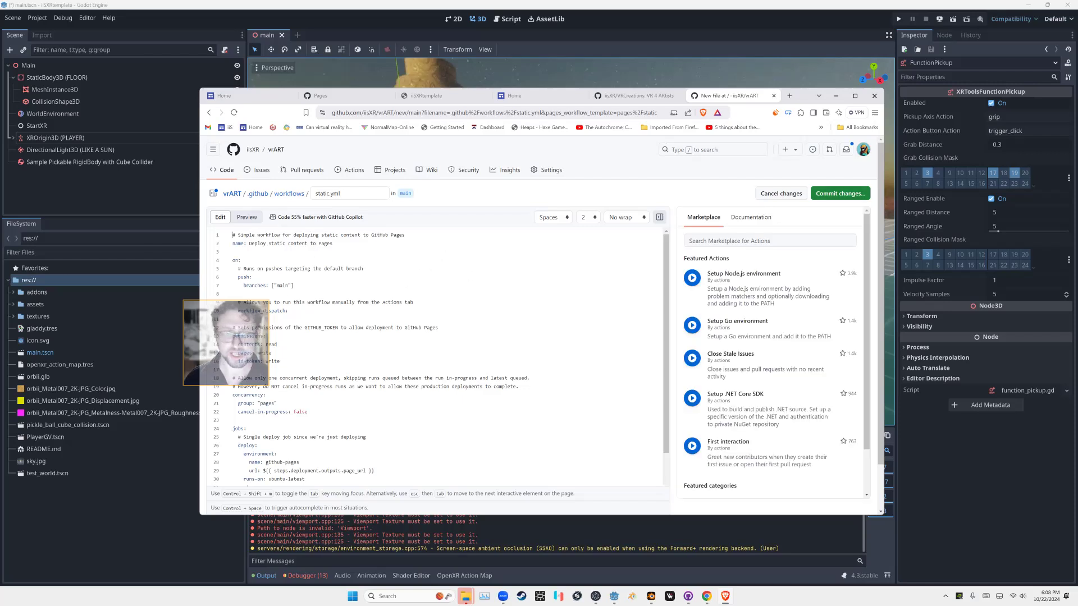
pyautogui.click(840, 194)
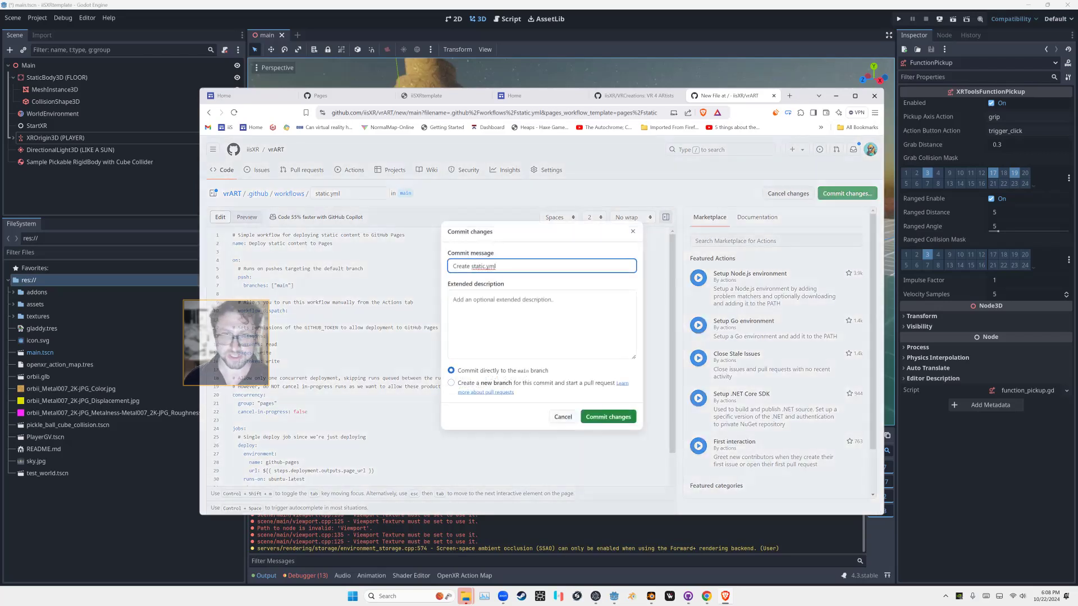
pyautogui.click(608, 416)
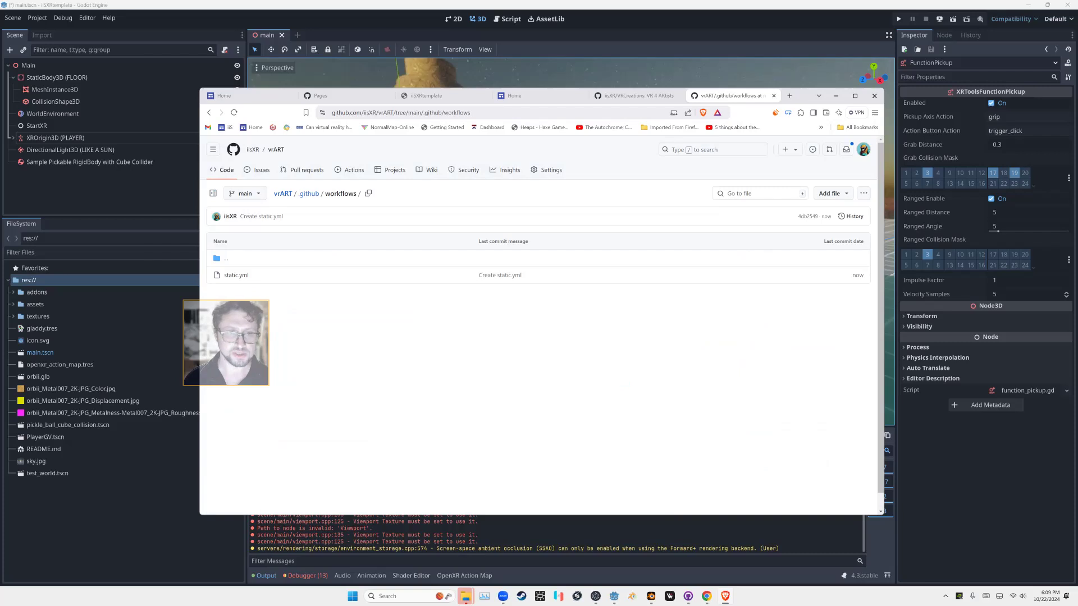
# - Return to the vrART repository's main page and open its GitHub Pages settings
pyautogui.click(284, 193)
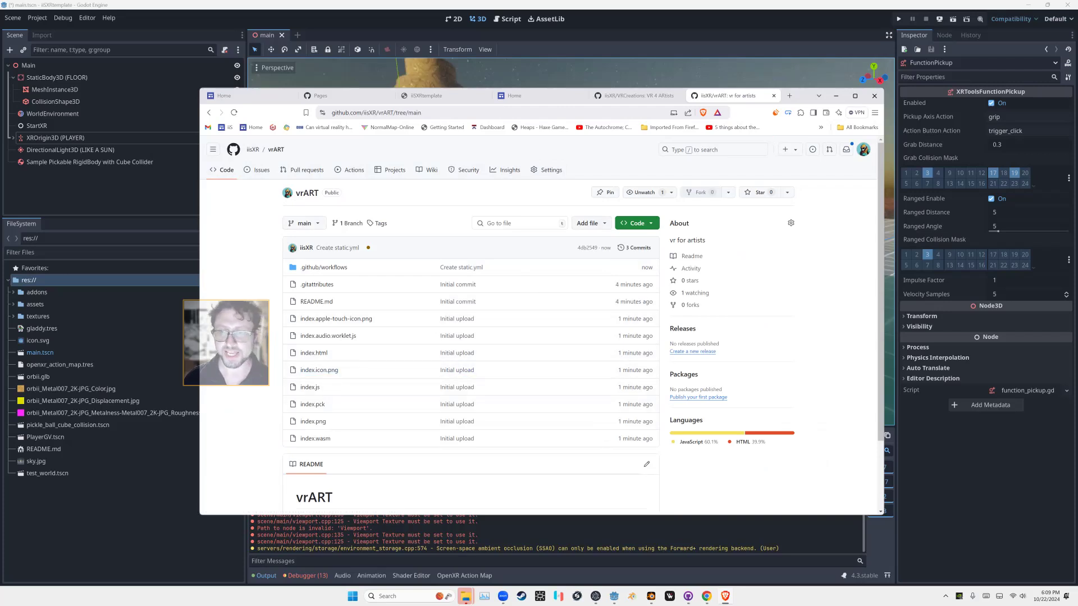
pyautogui.click(551, 170)
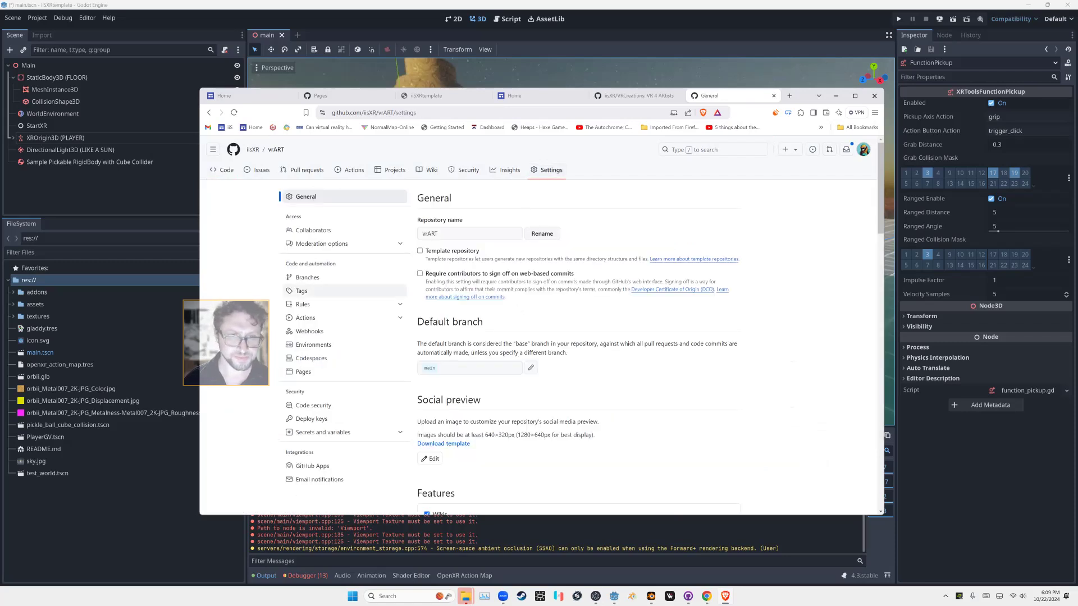
pyautogui.click(304, 372)
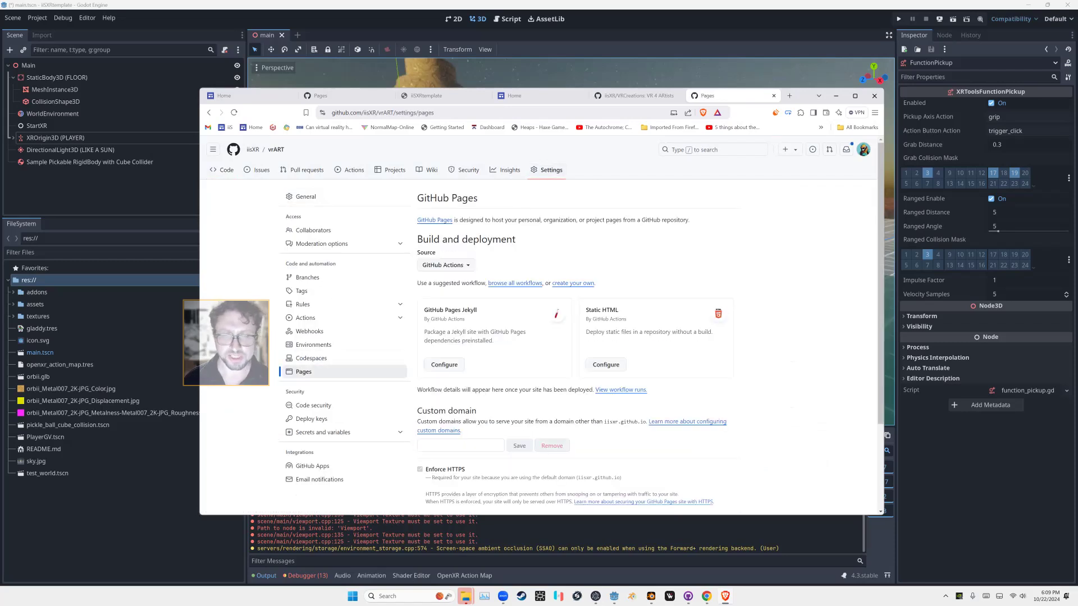
# - Switch the GitHub Pages source to Deploy from a branch, check the branch choice, and set the source back to GitHub Actions
pyautogui.click(465, 271)
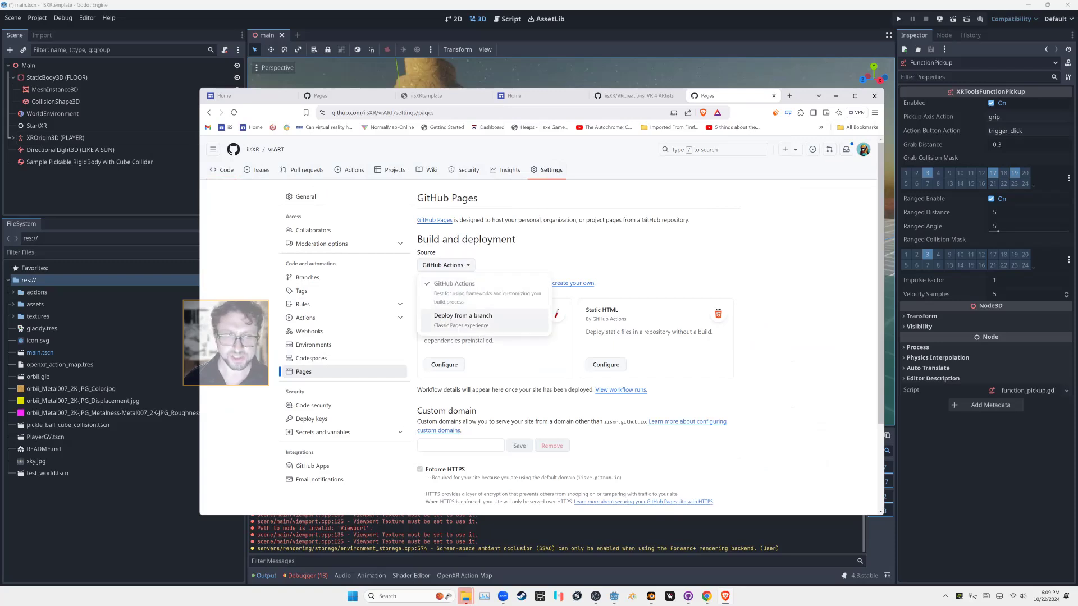
pyautogui.click(463, 319)
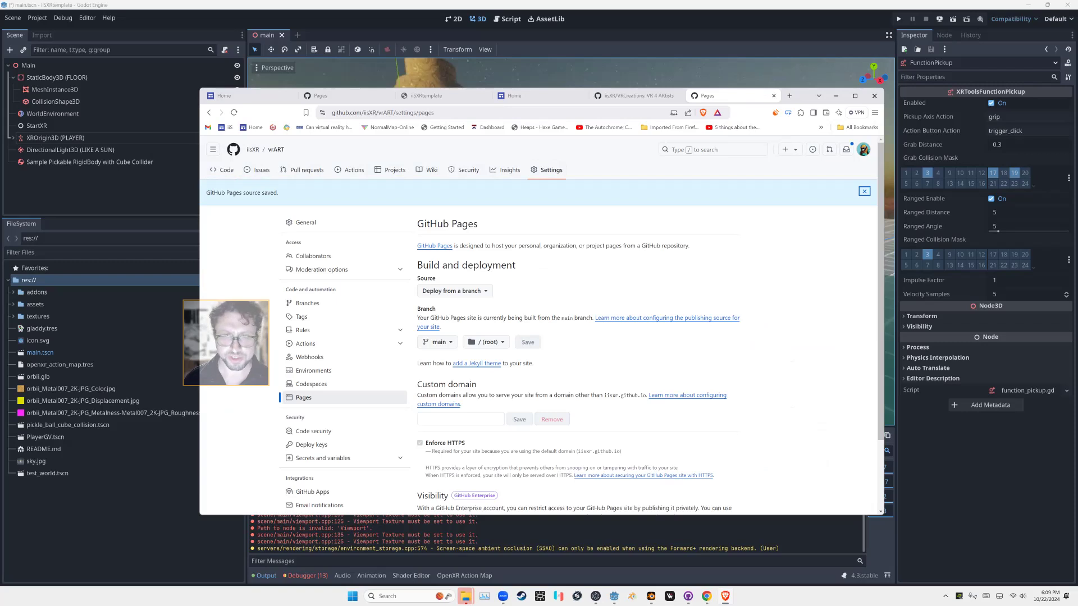
pyautogui.click(437, 342)
pyautogui.press('Escape')
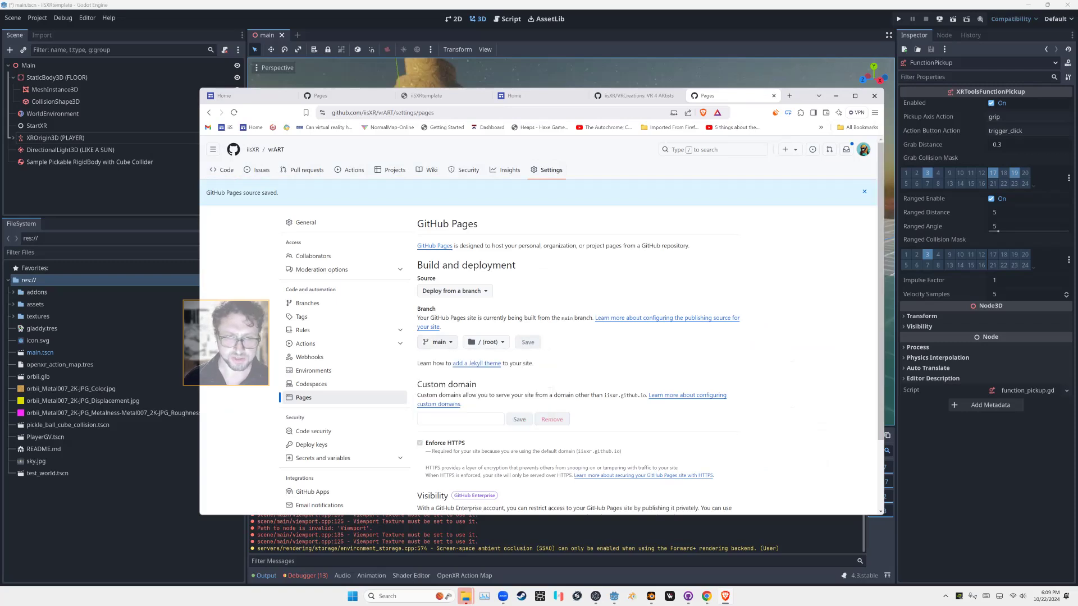
pyautogui.click(455, 291)
pyautogui.click(461, 317)
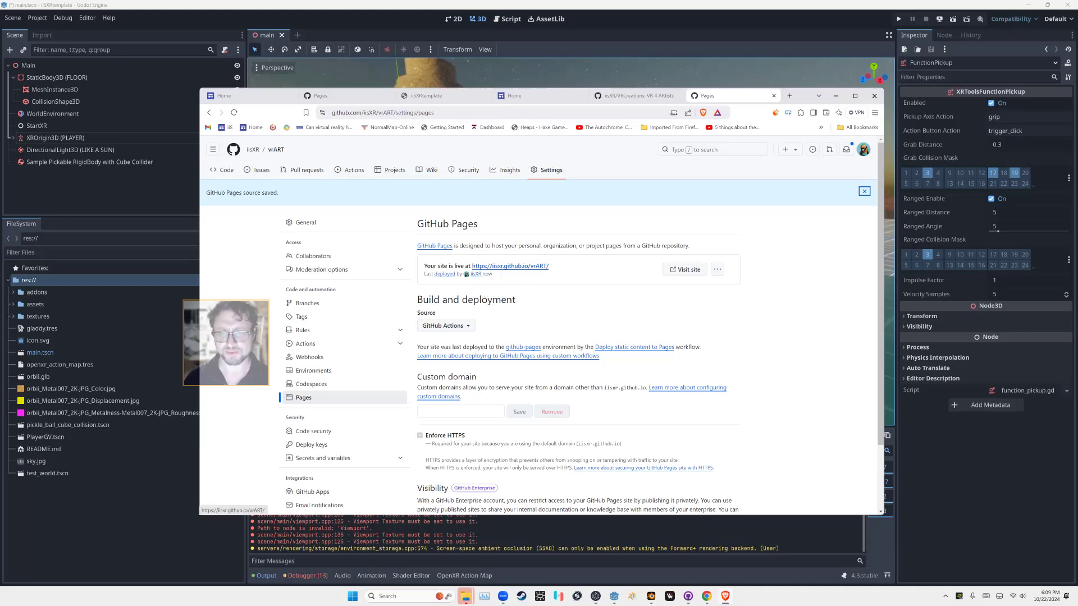
# - Open the live vrART GitHub Pages site, try to enter VR, and dismiss the resulting alert
pyautogui.click(511, 266)
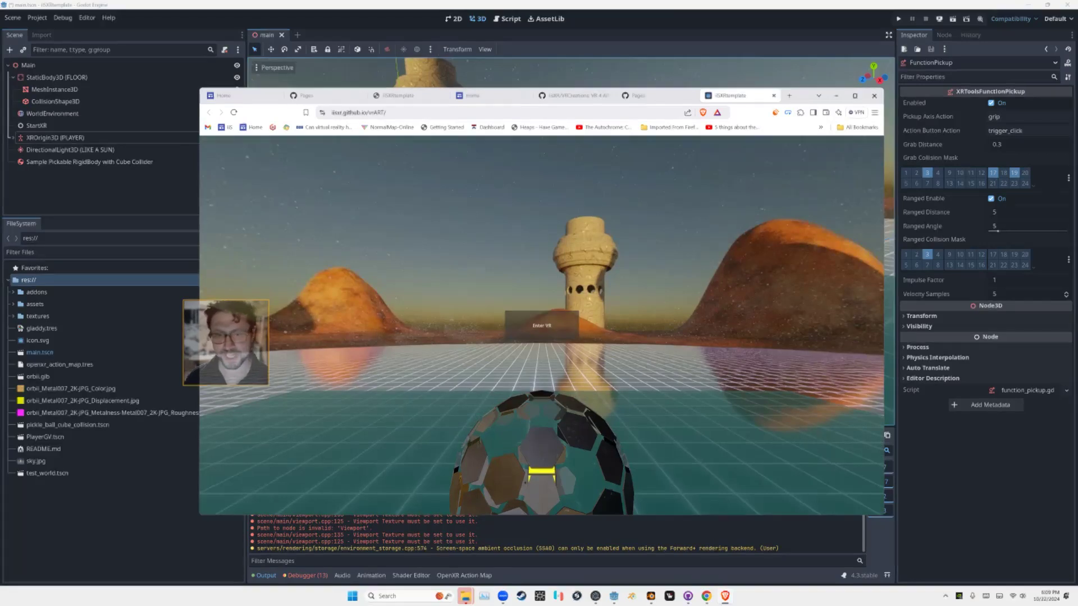
pyautogui.click(542, 326)
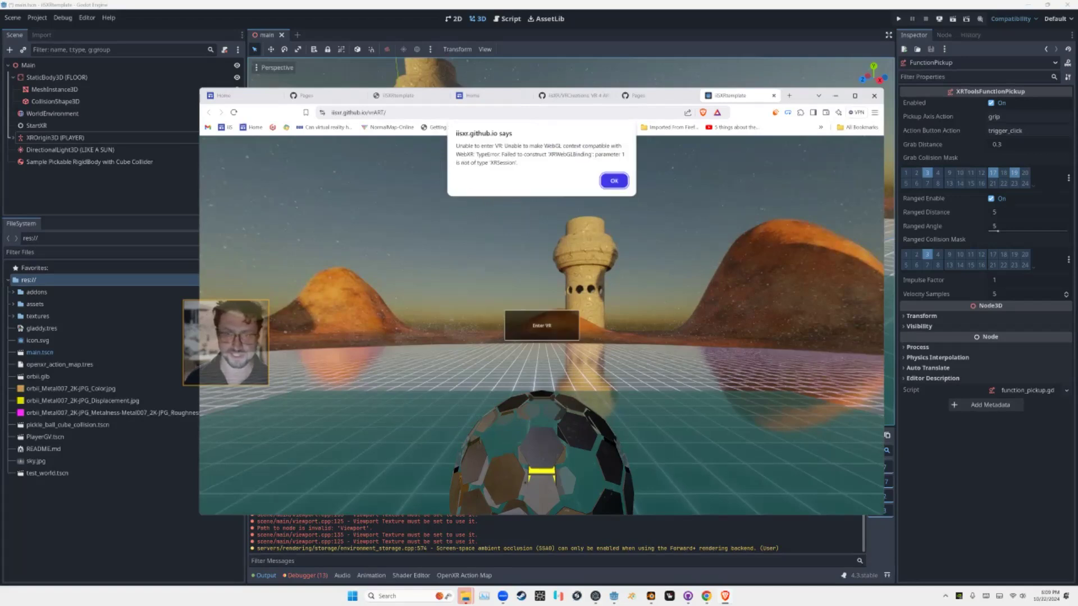
pyautogui.press('Return')
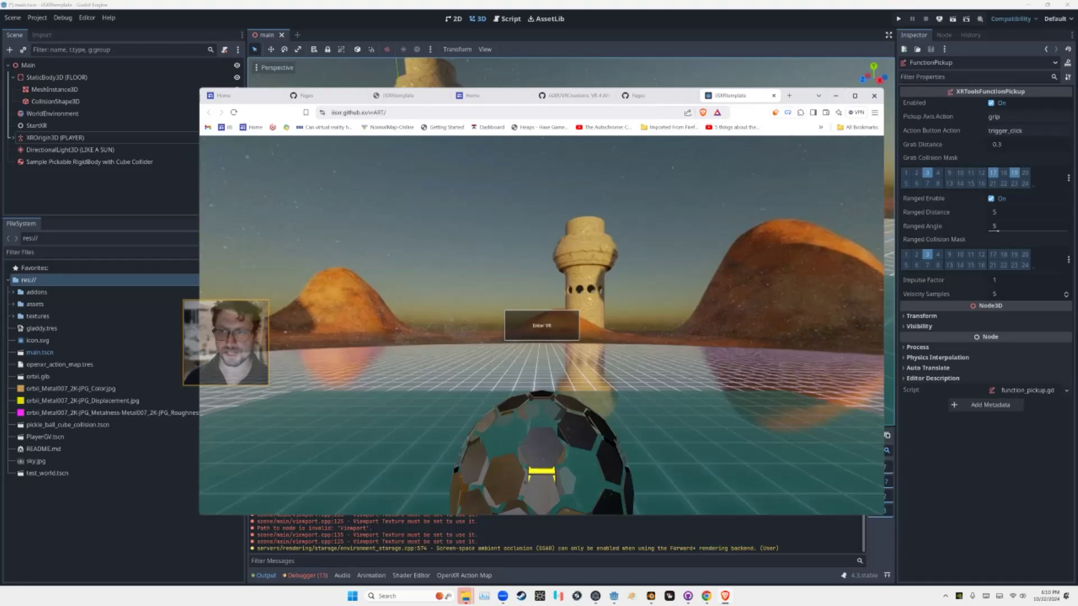
# - Switch to GitHub Desktop, fetch origin for the vrART repository and pull the remote commit into the local main branch
pyautogui.press('super+Down')
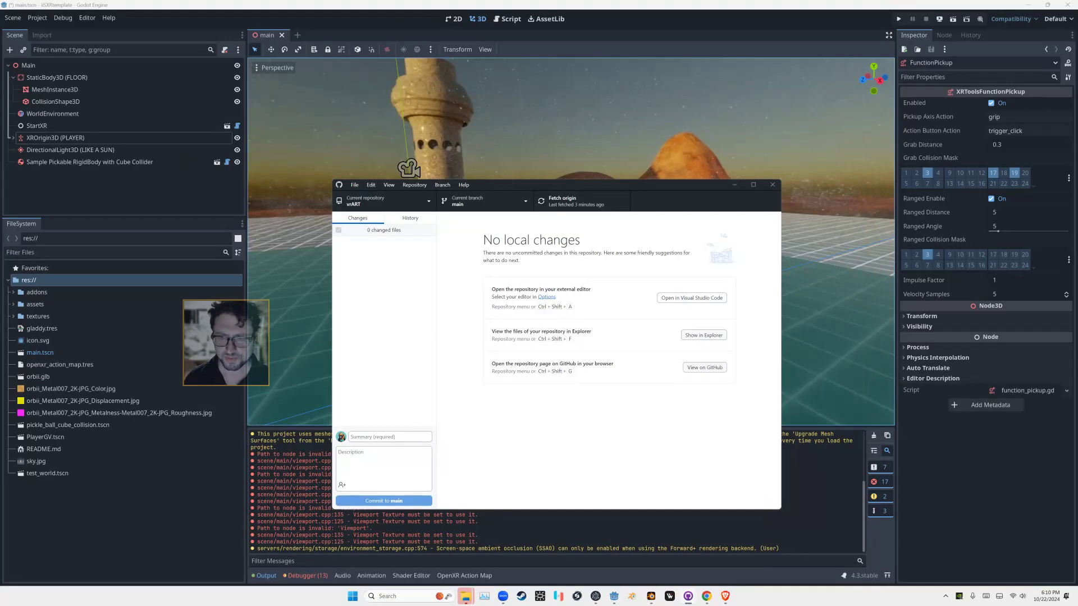
pyautogui.click(370, 206)
pyautogui.click(362, 297)
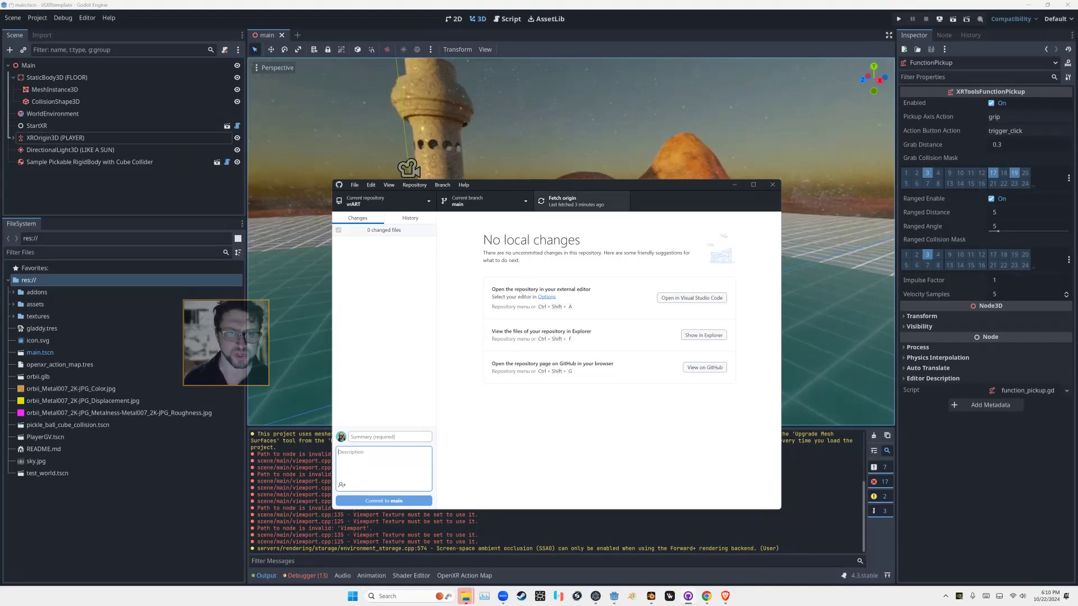
pyautogui.click(562, 201)
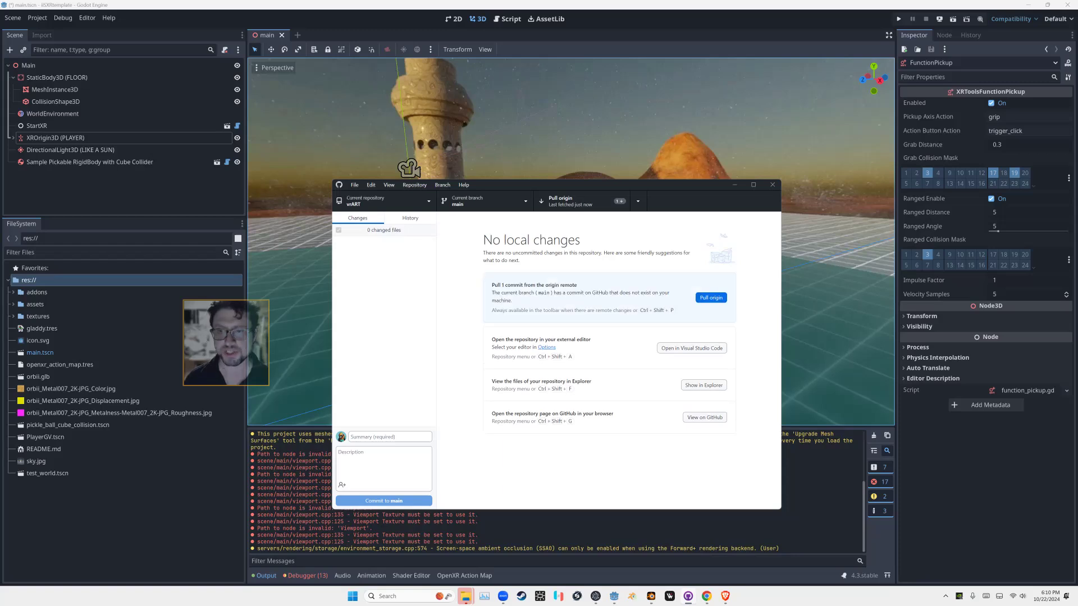
pyautogui.click(711, 297)
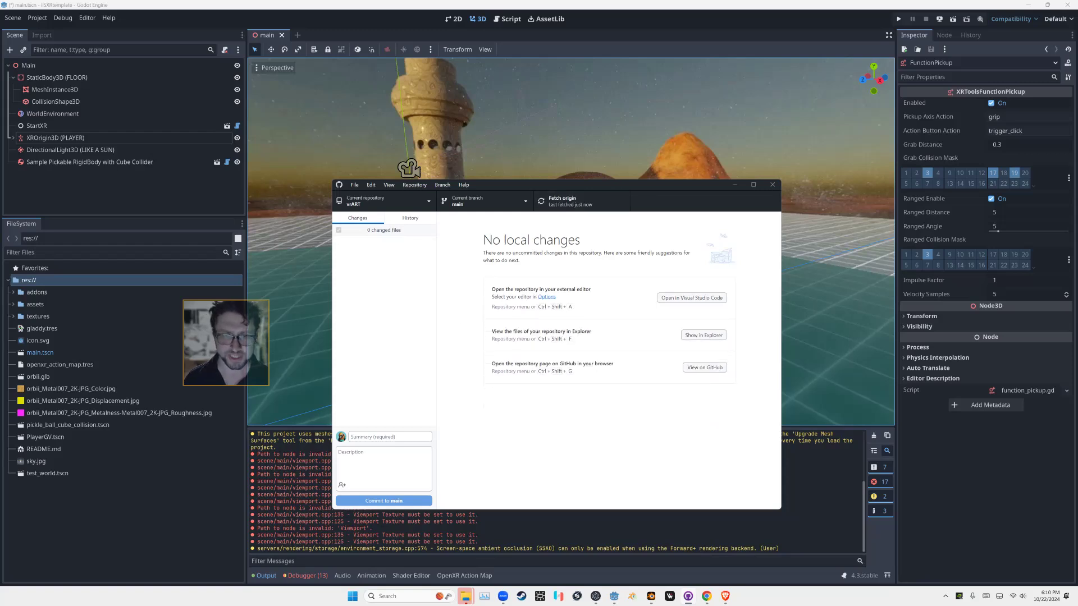
# - Switch to the Godot editor and import "room with three things1.glb" from the D0WNL0ADS folder into the project's res:// root
pyautogui.click(264, 4)
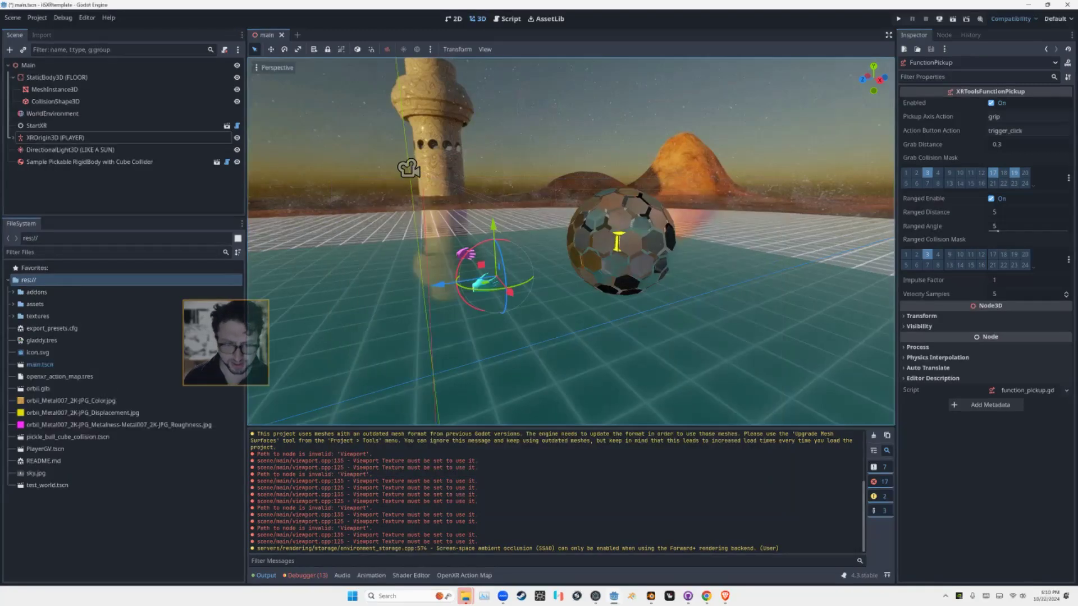
pyautogui.click(466, 596)
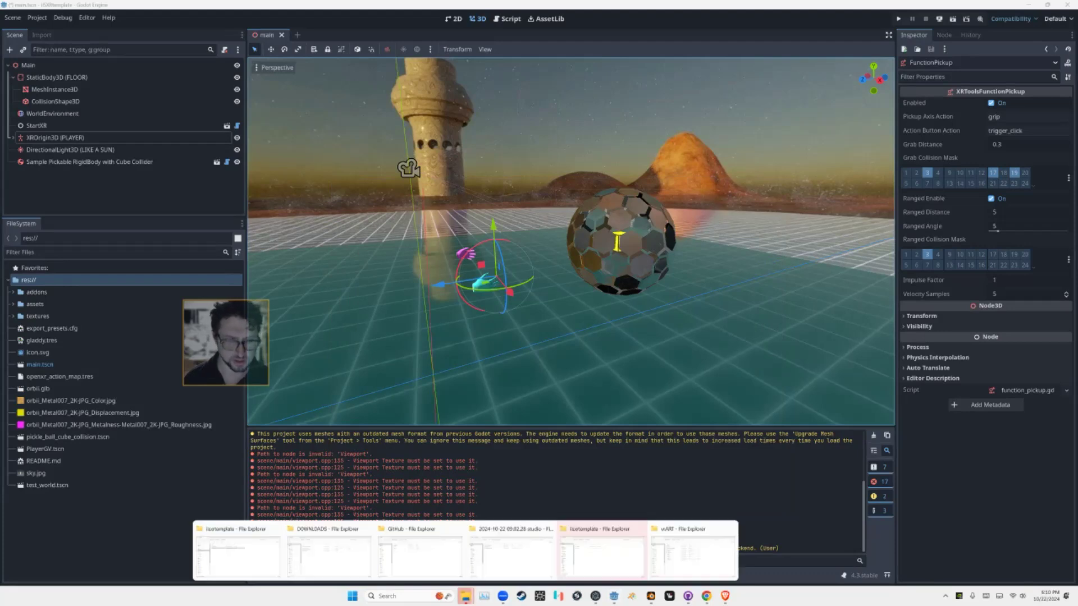
pyautogui.click(328, 553)
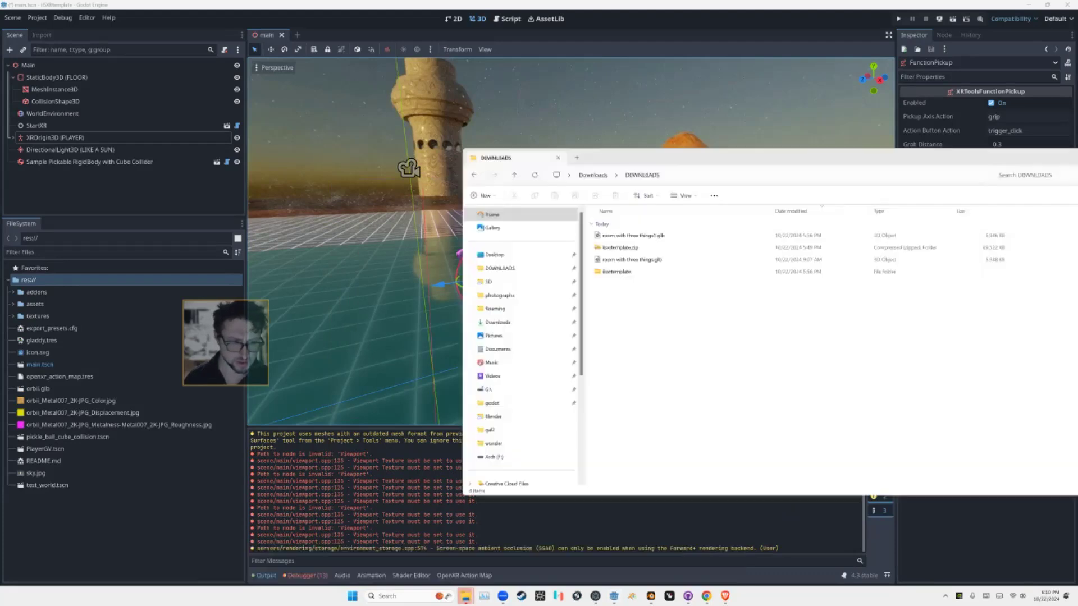
pyautogui.click(634, 235)
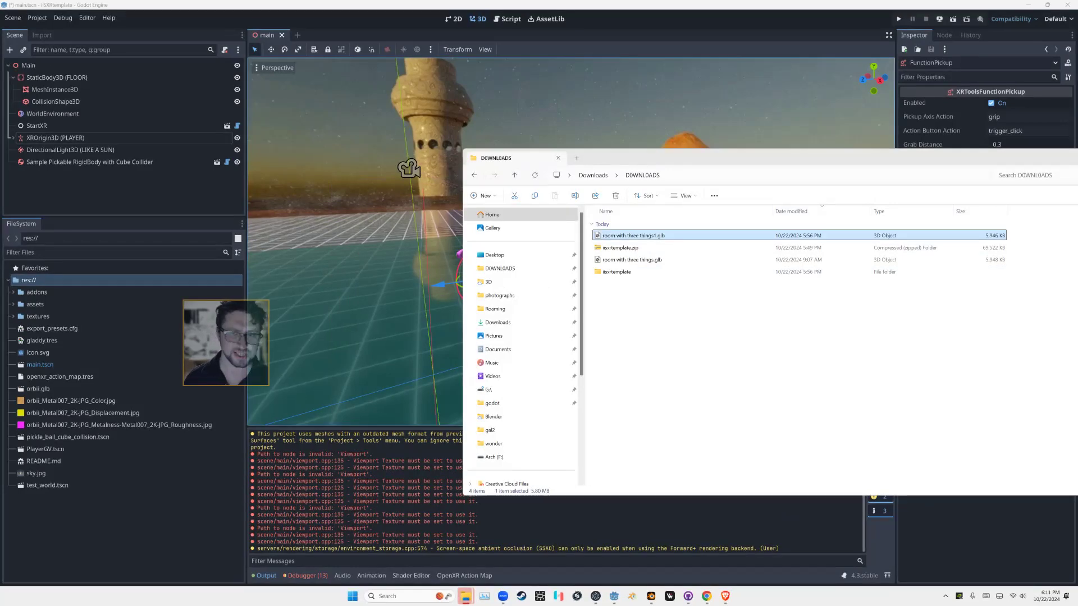
pyautogui.moveTo(634, 236); pyautogui.dragTo(213, 337)
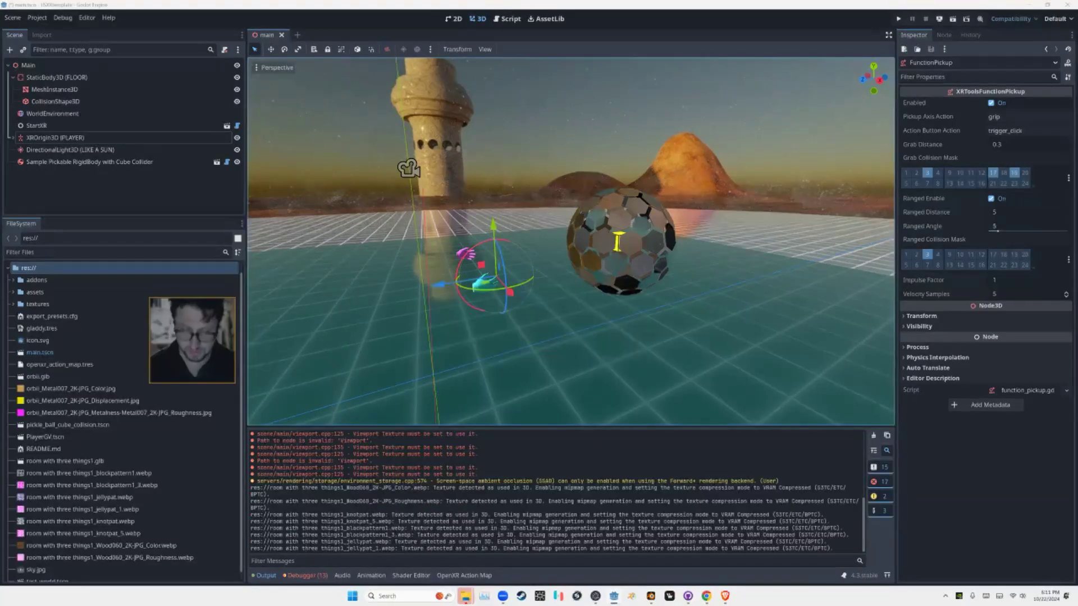
# - Instantiate "room with three things1.glb" in the scene as a child of the Main node
pyautogui.scroll(-1, 124, 421)
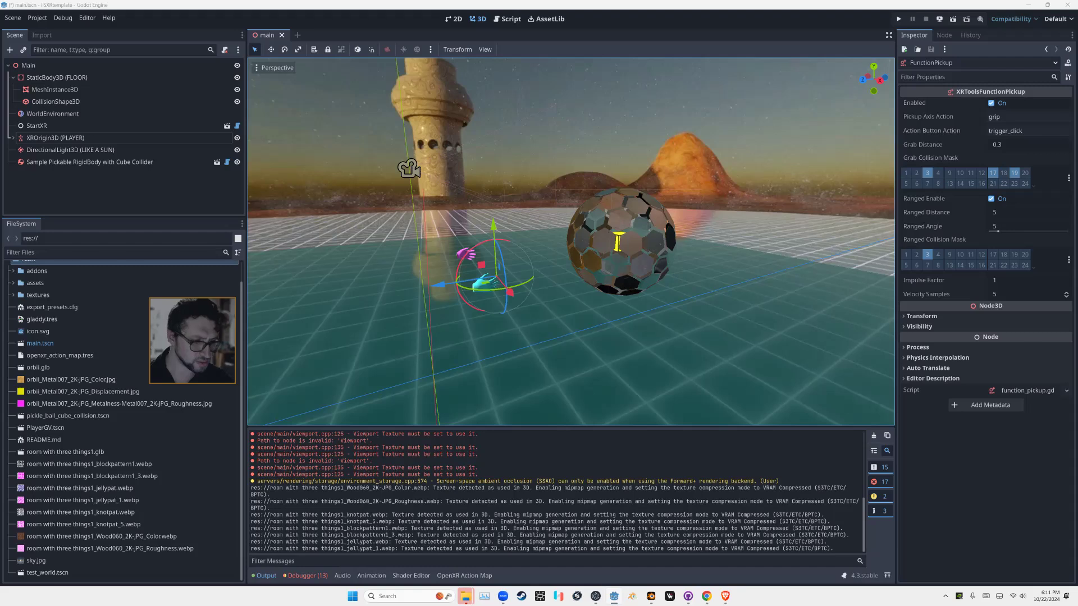
pyautogui.click(66, 452)
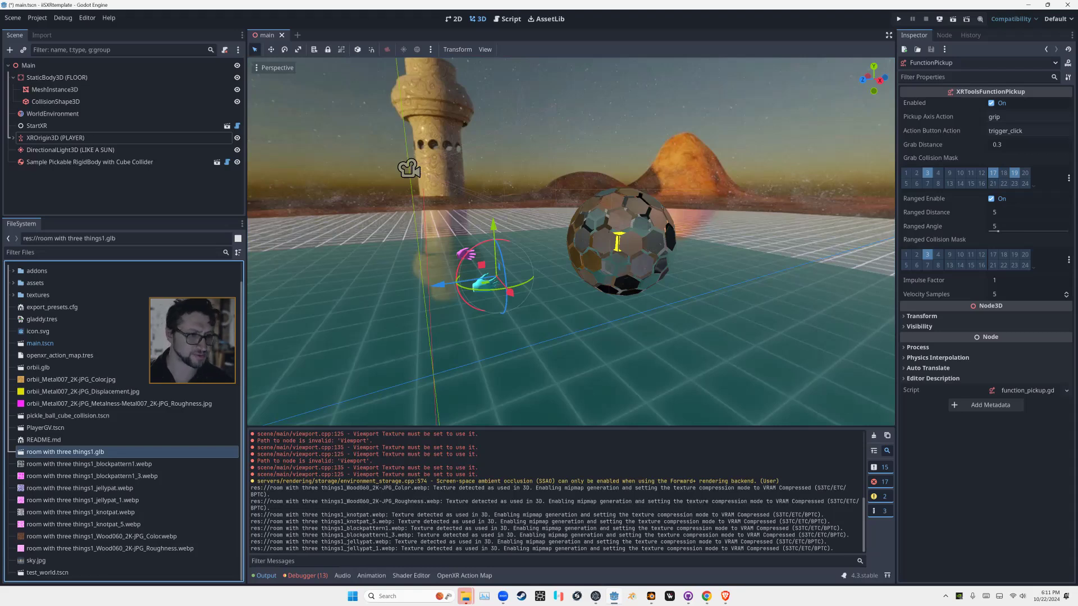
pyautogui.moveTo(65, 452); pyautogui.dragTo(26, 66)
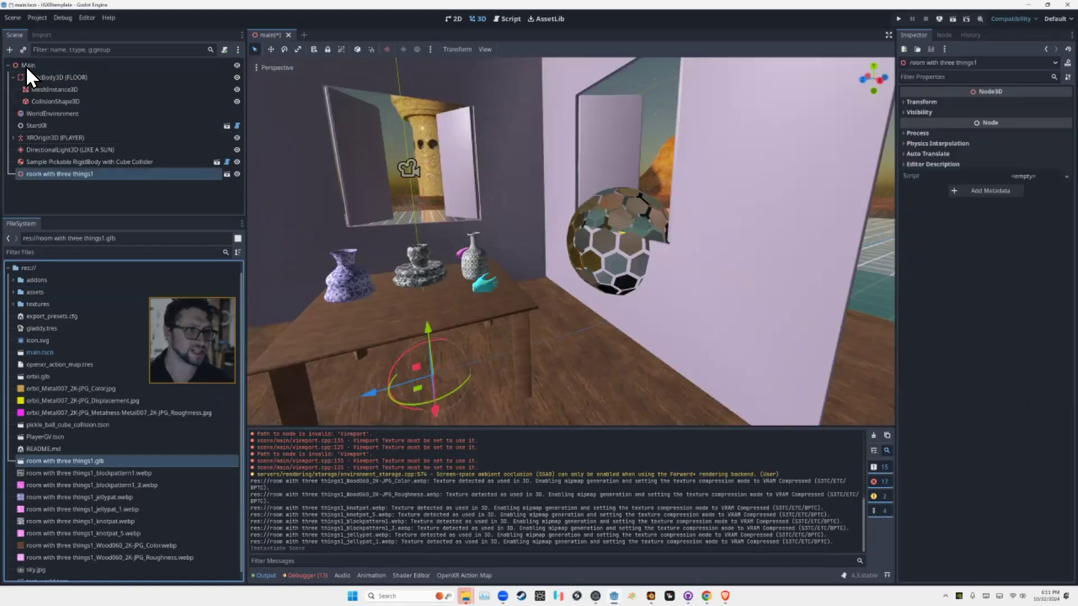
# - Rotate the room model about 81 degrees around its vertical axis with the Rotate tool
pyautogui.scroll(-10, 572, 242)
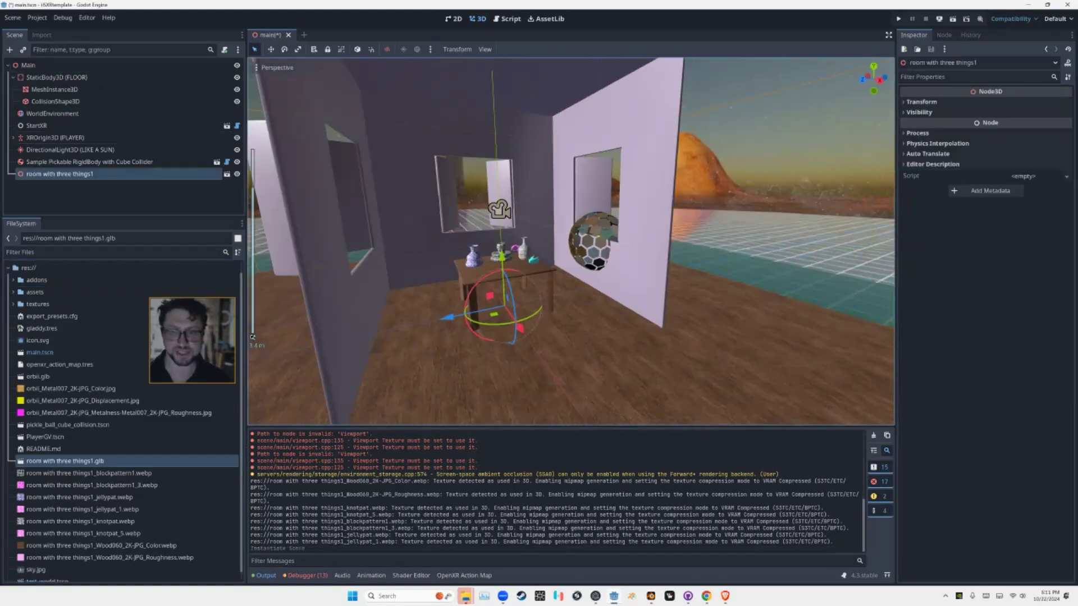
pyautogui.scroll(-2, 572, 242)
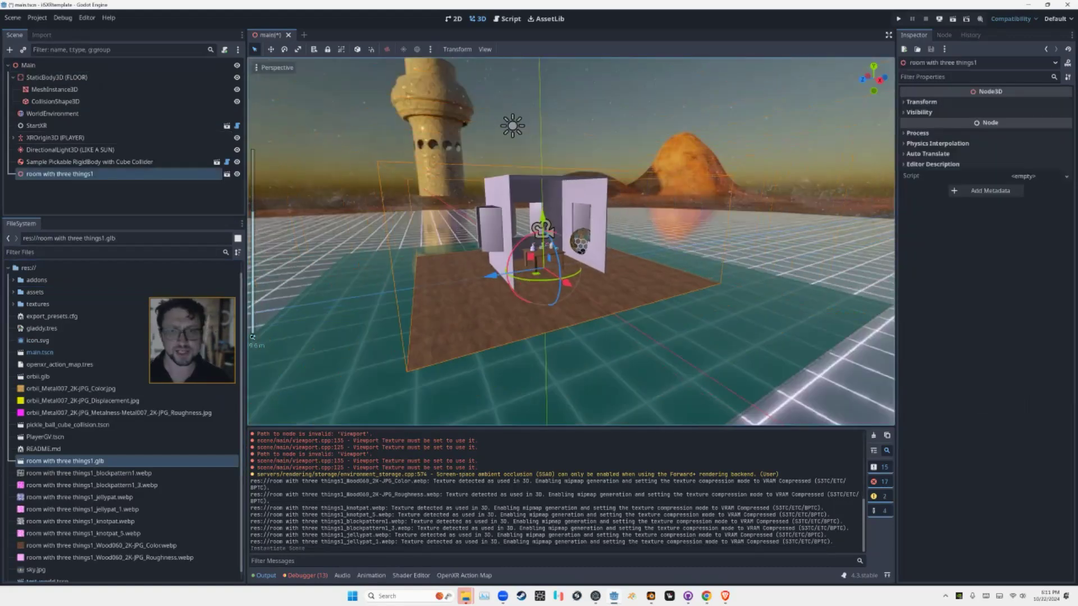
pyautogui.moveTo(595, 247); pyautogui.dragTo(541, 275, button='middle')
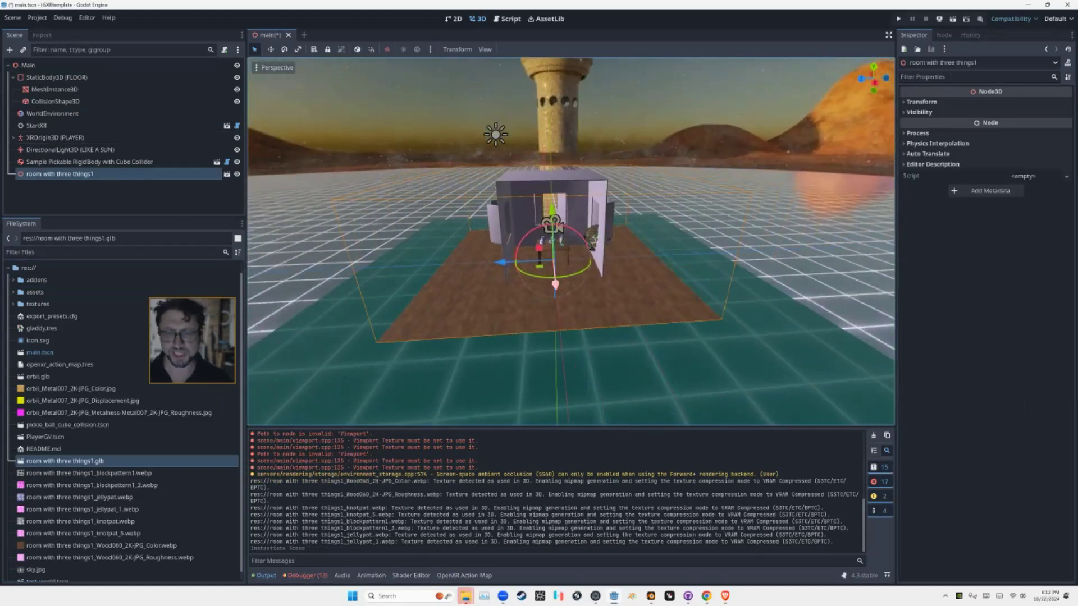
pyautogui.click(285, 49)
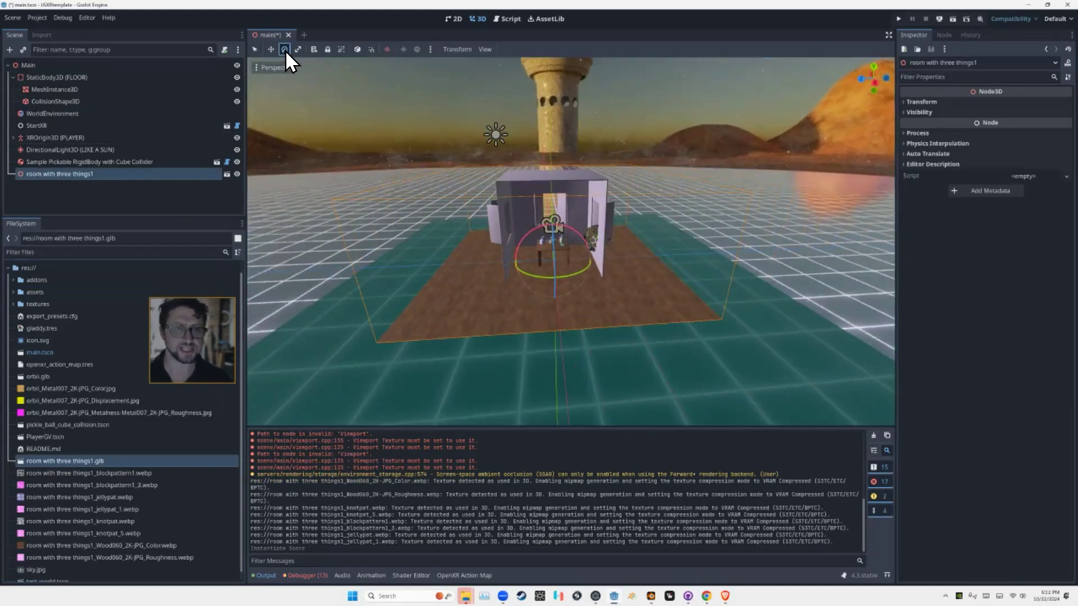
pyautogui.moveTo(585, 270); pyautogui.dragTo(543, 282)
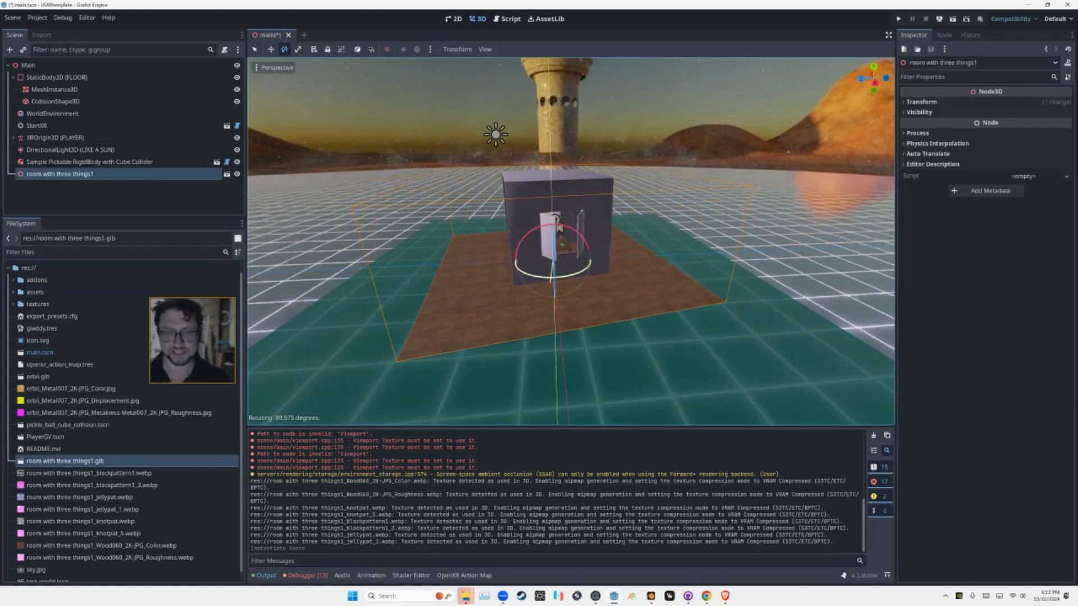
# - Move the room model along the negative Z axis, away from the player camera at the scene origin
pyautogui.click(298, 49)
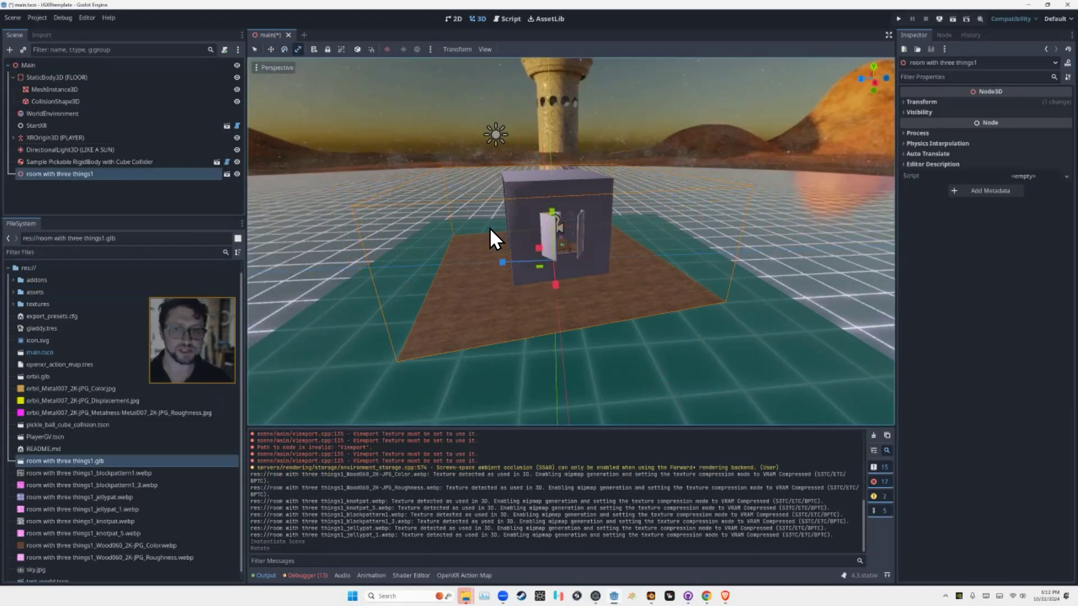
pyautogui.click(273, 49)
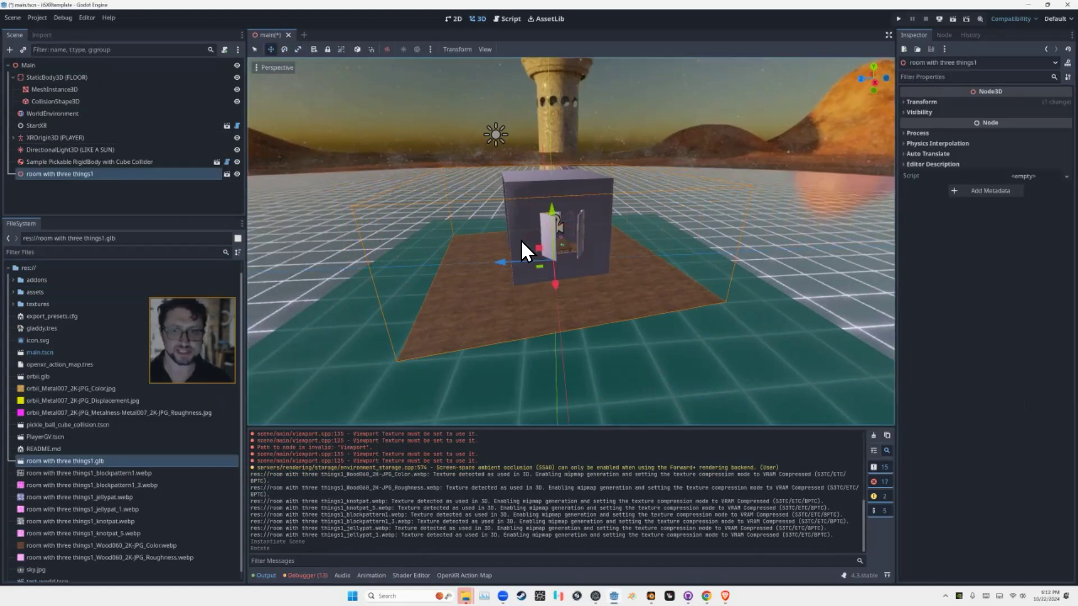
pyautogui.moveTo(501, 262); pyautogui.dragTo(582, 259)
pyautogui.moveTo(495, 259)
pyautogui.mouseDown(button='middle')
pyautogui.moveTo(520, 265)
pyautogui.moveTo(573, 240)
pyautogui.moveTo(492, 257)
pyautogui.moveTo(515, 267)
pyautogui.moveTo(486, 267)
pyautogui.mouseUp(button='middle')
# - Hide the Sample Pickable RigidBody with Cube Collider node in the scene
pyautogui.click(110, 162)
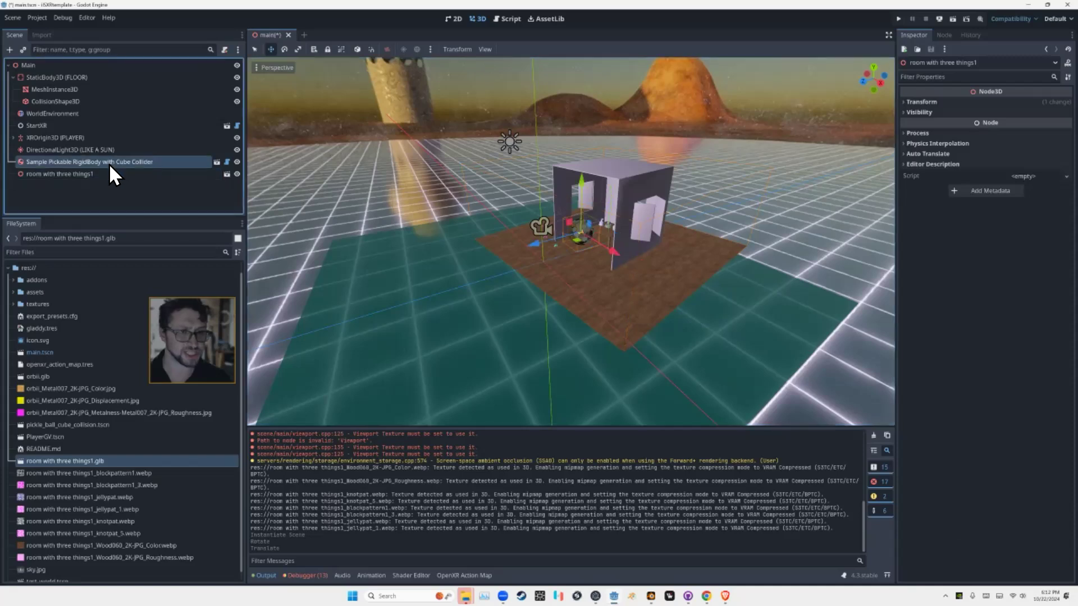
pyautogui.click(237, 161)
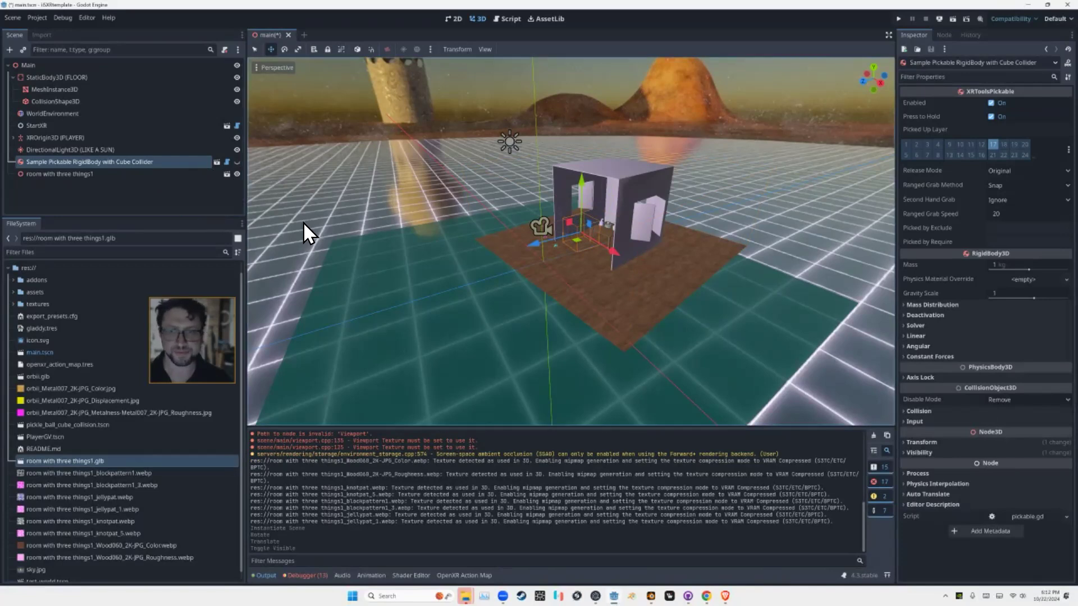
# - Move the StaticBody3D (FLOOR) node along the negative Z axis so that the green floor extends around the room model
pyautogui.click(66, 67)
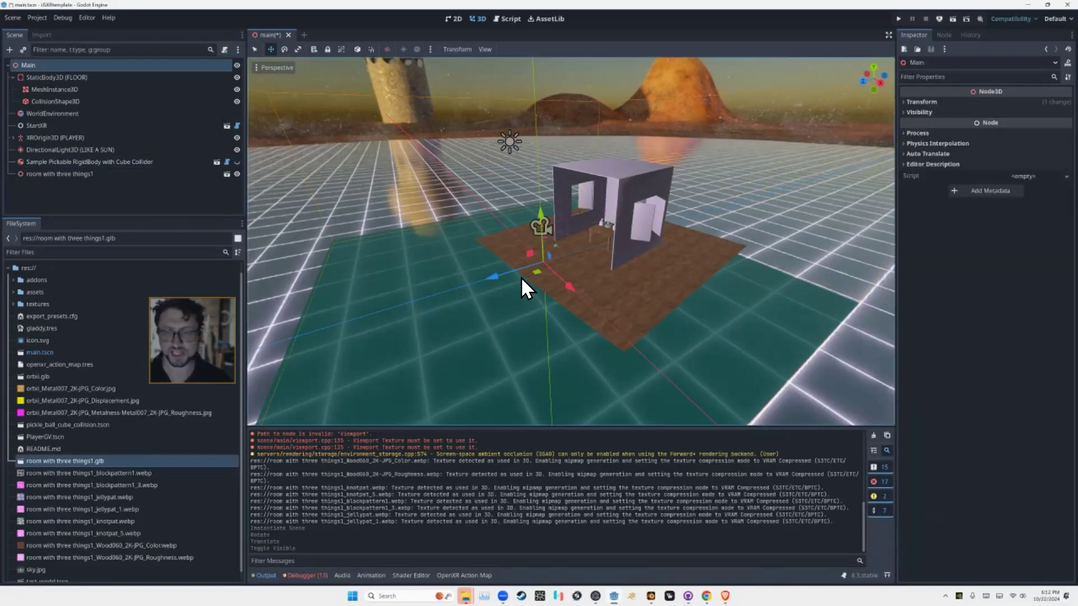
pyautogui.moveTo(437, 258)
pyautogui.mouseDown(button='middle')
pyautogui.moveTo(467, 254)
pyautogui.moveTo(415, 256)
pyautogui.moveTo(449, 231)
pyautogui.moveTo(456, 253)
pyautogui.moveTo(412, 271)
pyautogui.moveTo(435, 251)
pyautogui.moveTo(452, 254)
pyautogui.moveTo(412, 270)
pyautogui.moveTo(423, 267)
pyautogui.mouseUp(button='middle')
pyautogui.scroll(-3, 571, 242)
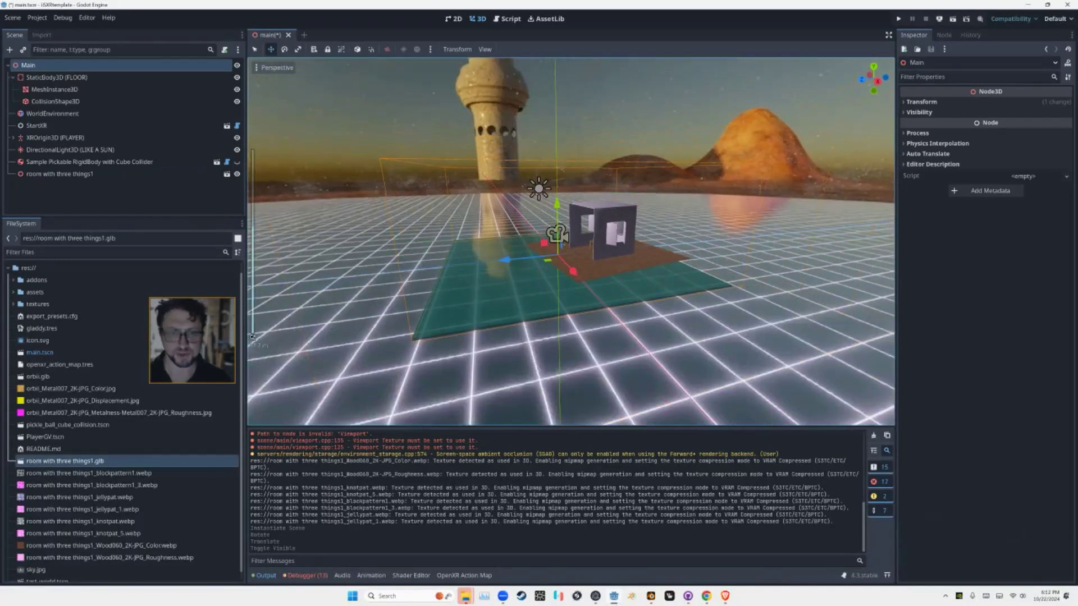
pyautogui.click(53, 79)
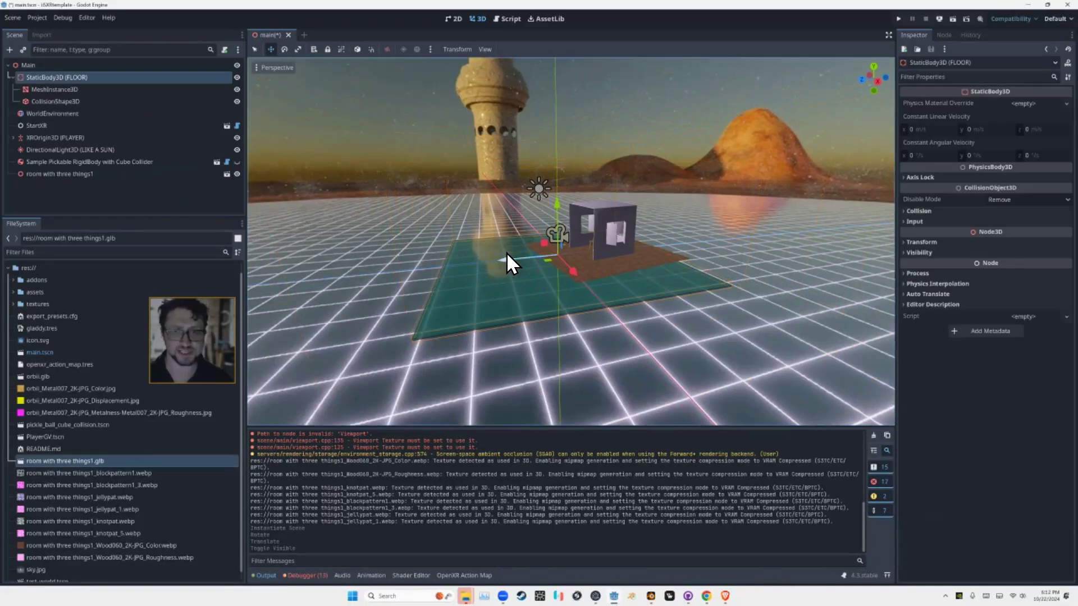
pyautogui.moveTo(502, 262); pyautogui.dragTo(523, 258)
pyautogui.moveTo(501, 247)
pyautogui.mouseDown(button='middle')
pyautogui.moveTo(511, 258)
pyautogui.moveTo(521, 244)
pyautogui.mouseUp(button='middle')
pyautogui.scroll(4, 521, 241)
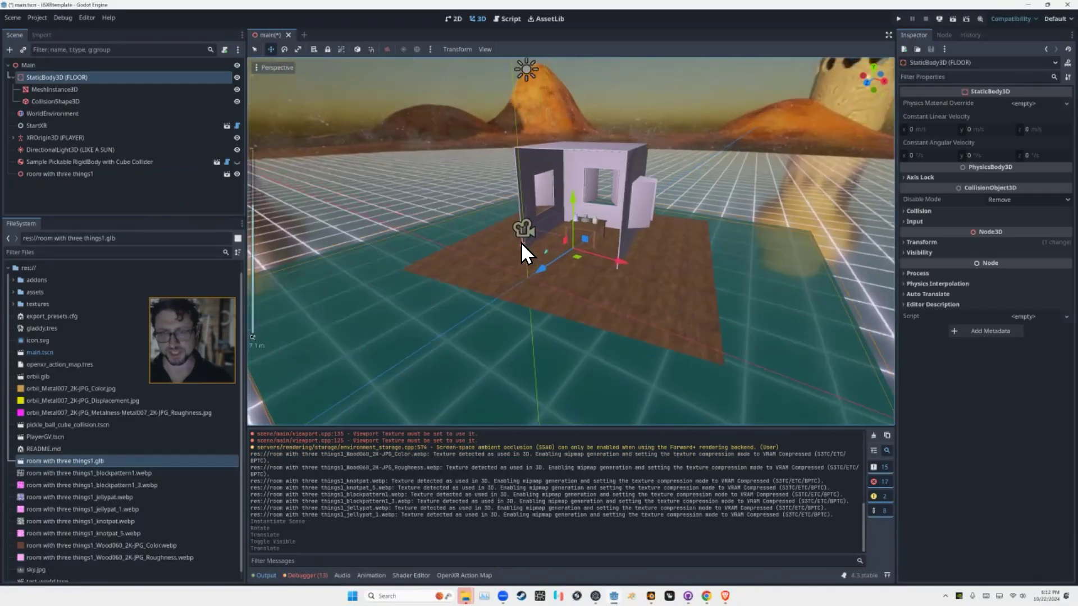
# - Nudge the StaticBody3D (FLOOR) node slightly along the X axis
pyautogui.scroll(-3, 519, 126)
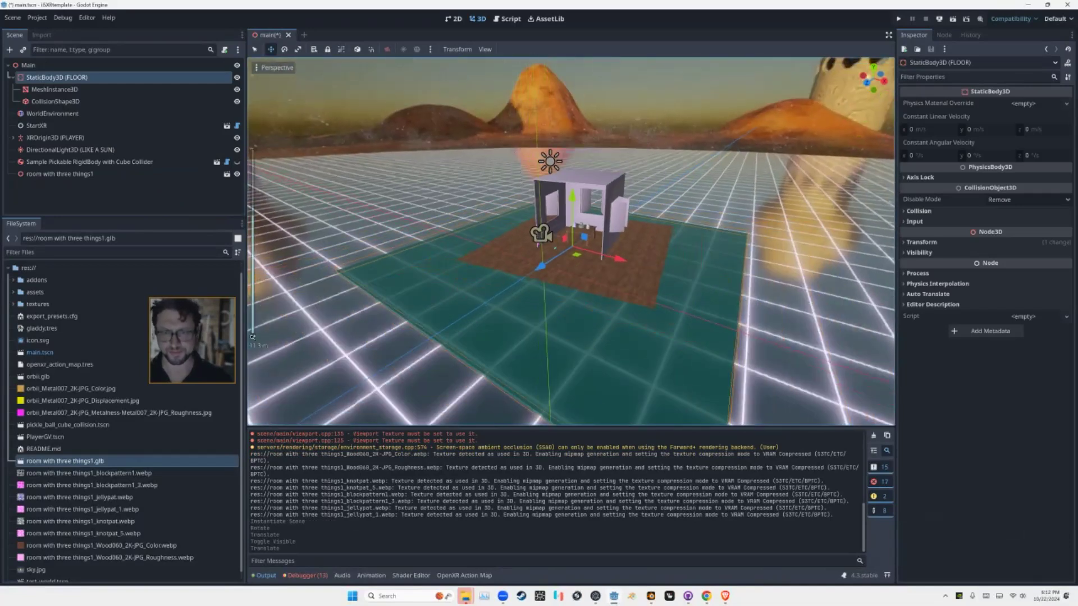
pyautogui.moveTo(620, 259); pyautogui.dragTo(621, 259)
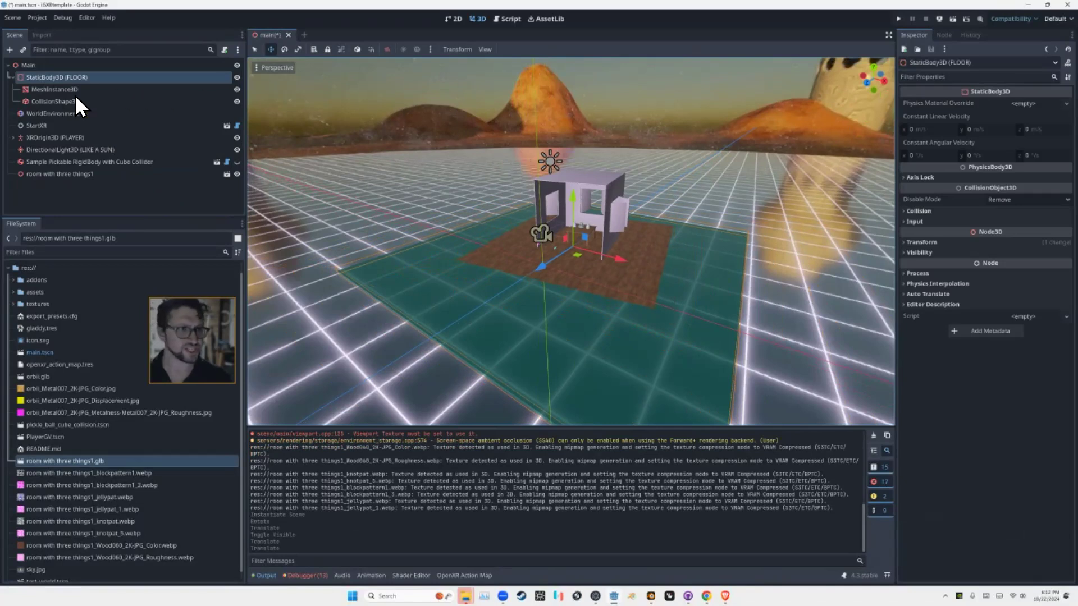
# - Enable shadows on the DirectionalLight3D (LIKE A SUN) node and save the main scene
pyautogui.click(70, 114)
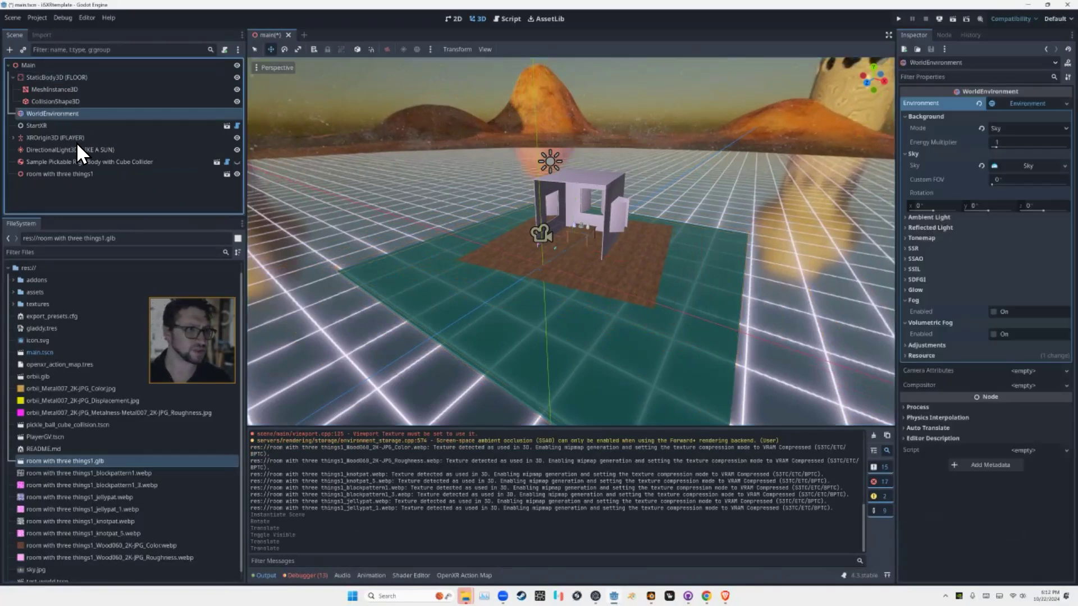
pyautogui.click(58, 148)
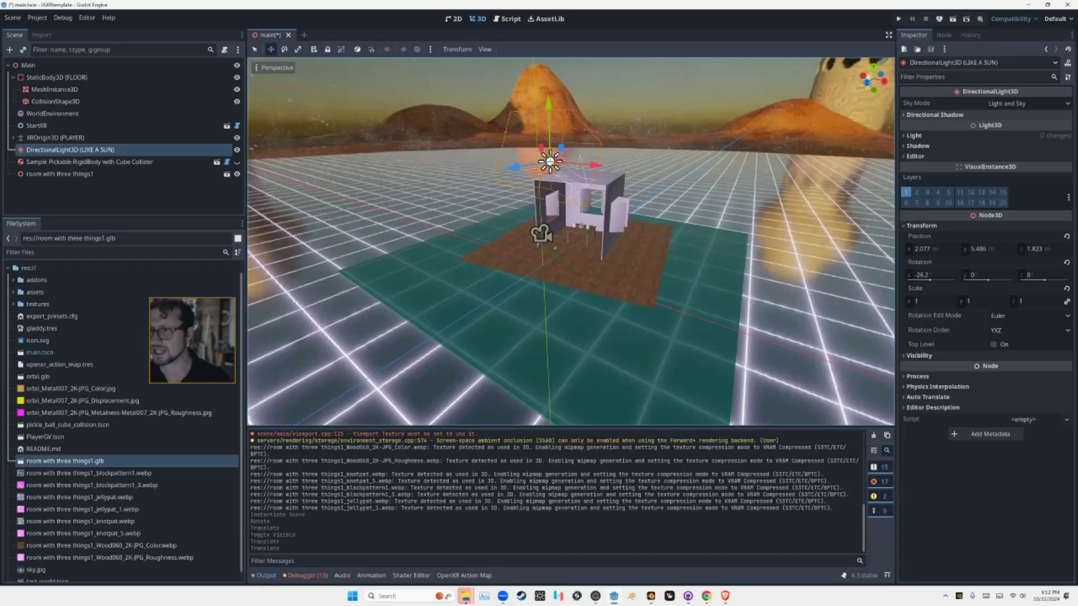
pyautogui.click(918, 146)
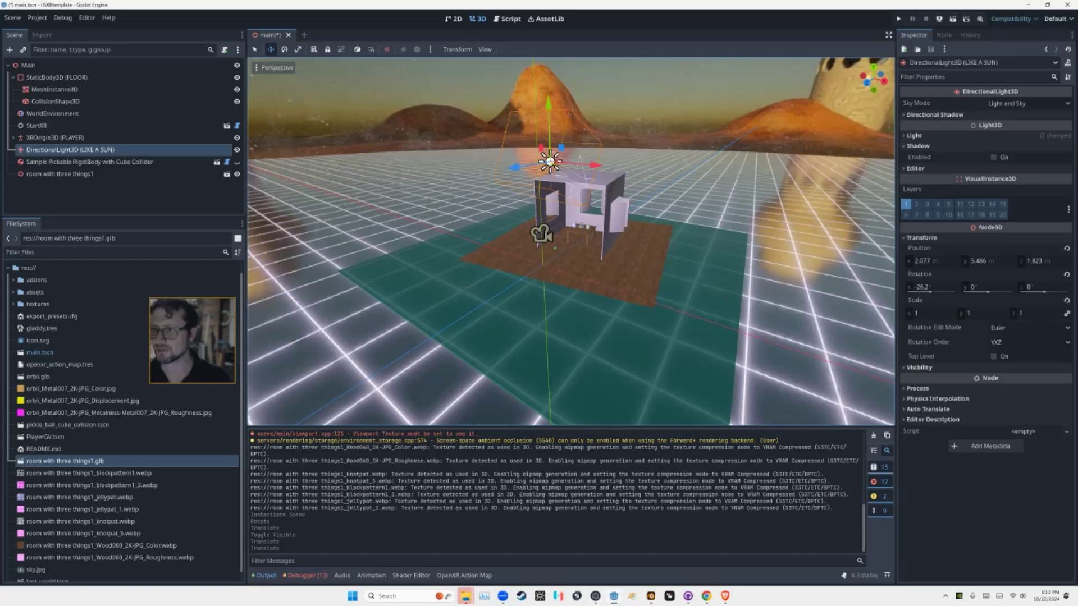
pyautogui.click(993, 158)
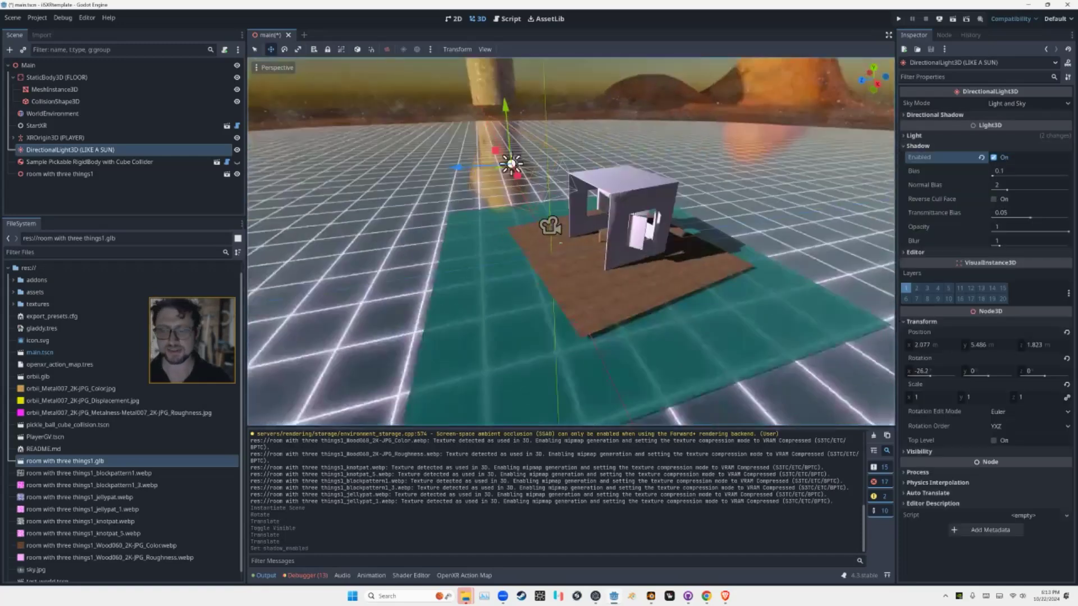
pyautogui.moveTo(539, 241); pyautogui.dragTo(598, 223, button='middle')
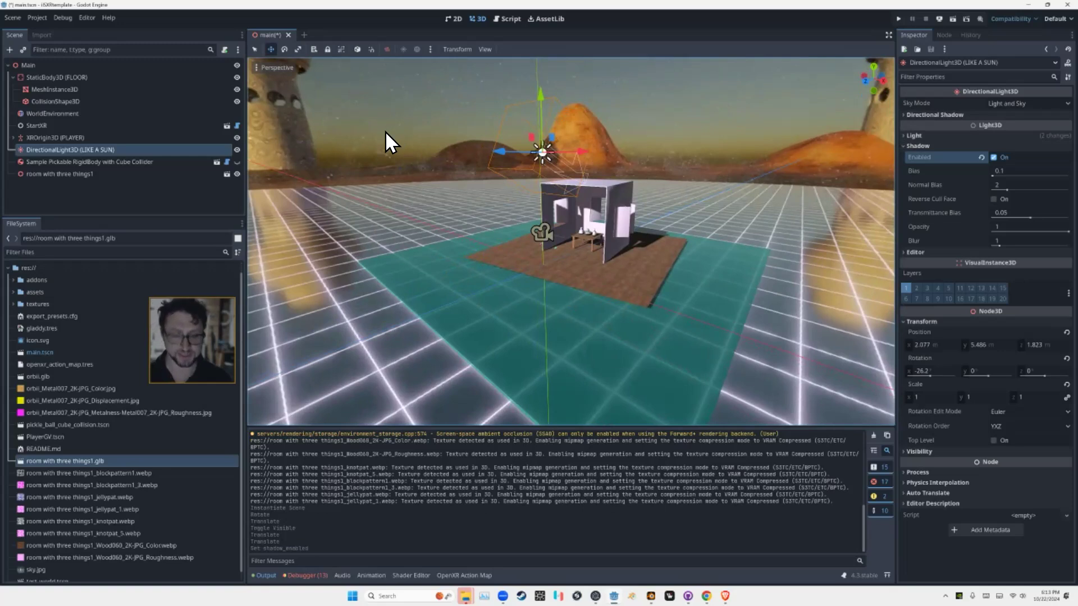
pyautogui.hotkey('ctrl', 's')
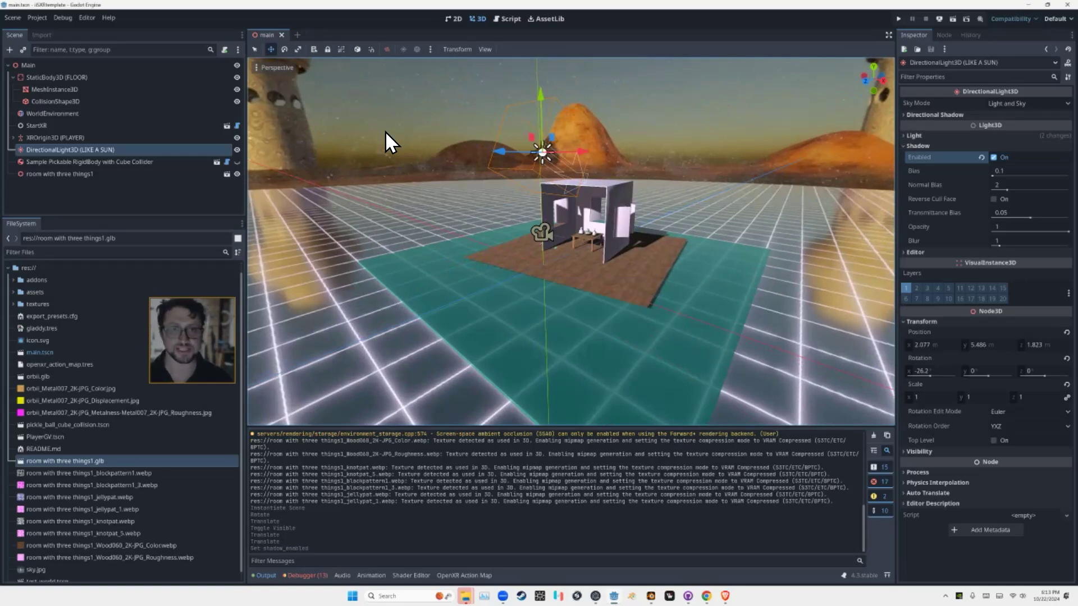
# - Export the project with the WebXR preset as index.html in the vrART folder, overwriting the existing file
pyautogui.click(37, 22)
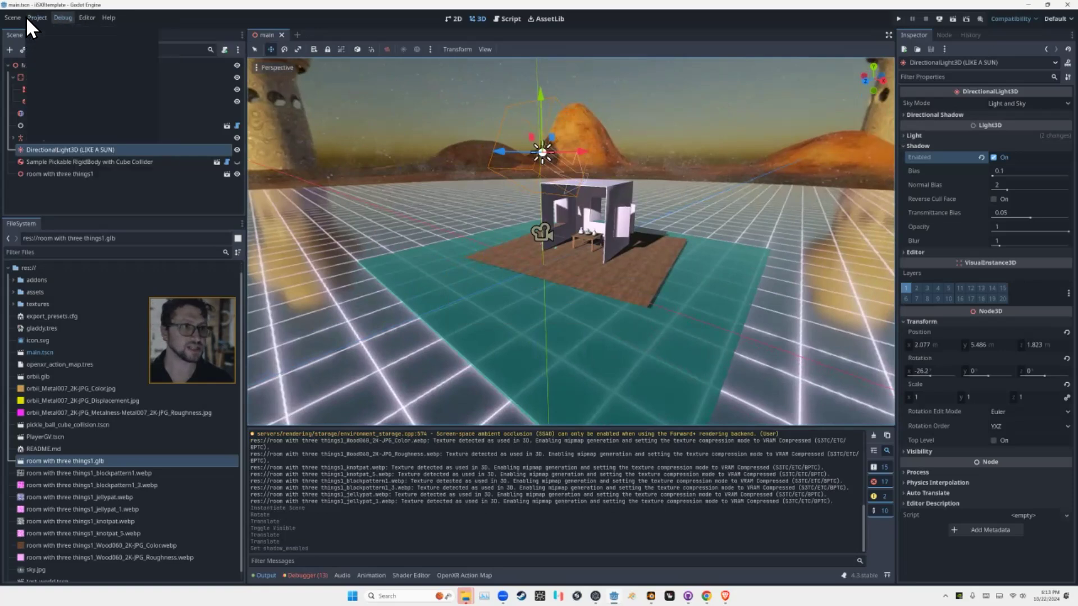
pyautogui.click(46, 65)
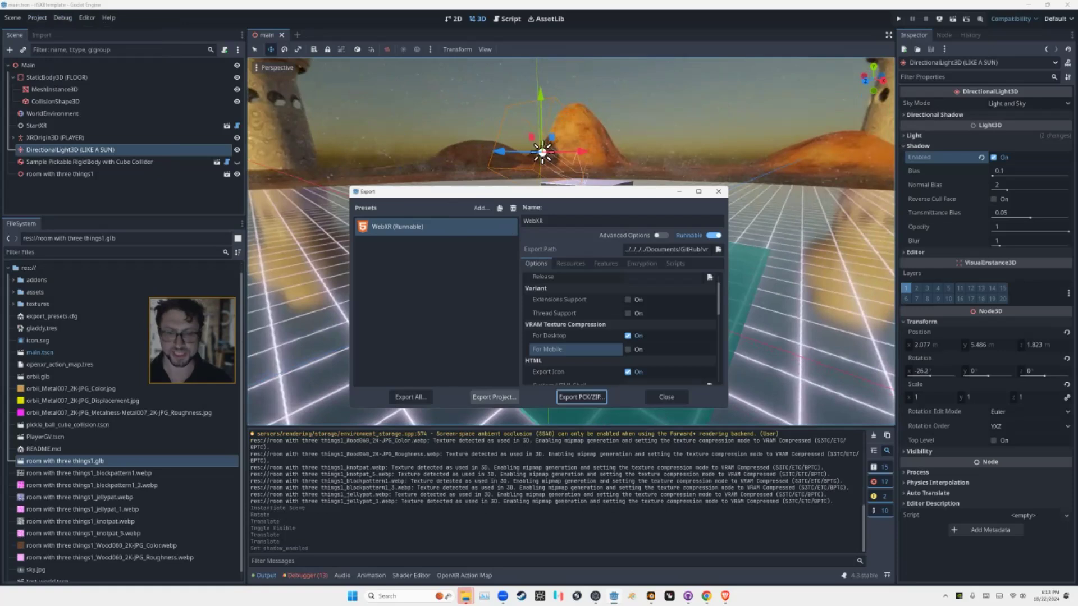
pyautogui.click(493, 397)
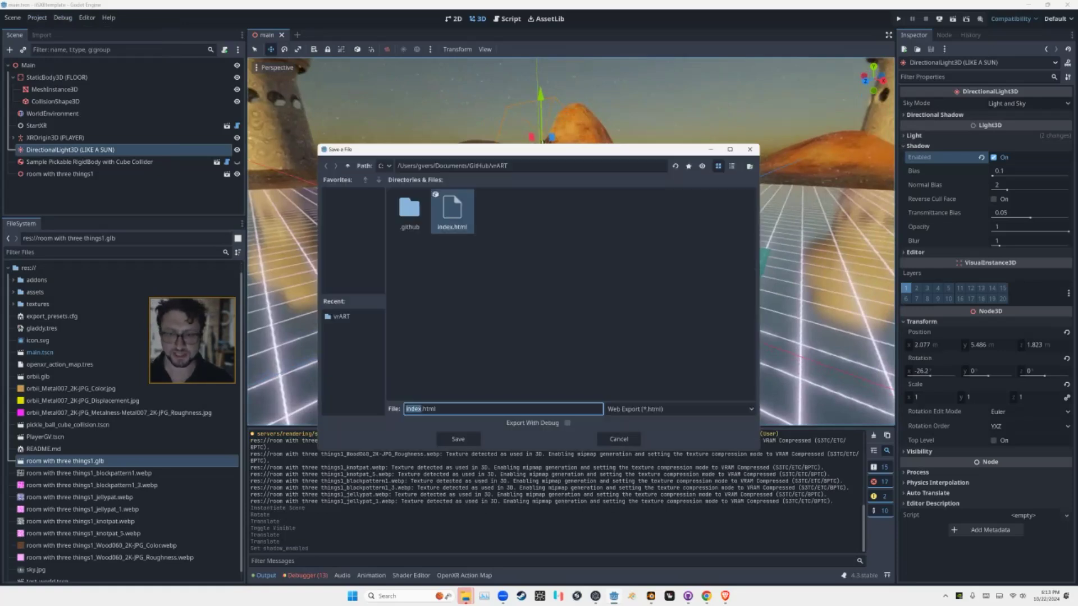
pyautogui.click(458, 439)
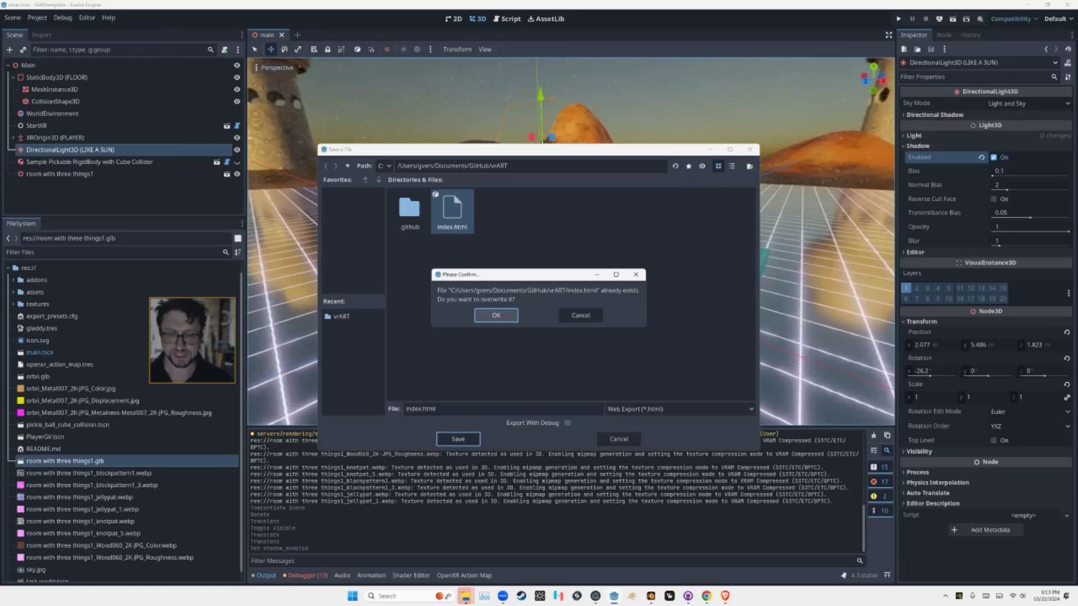
pyautogui.click(496, 315)
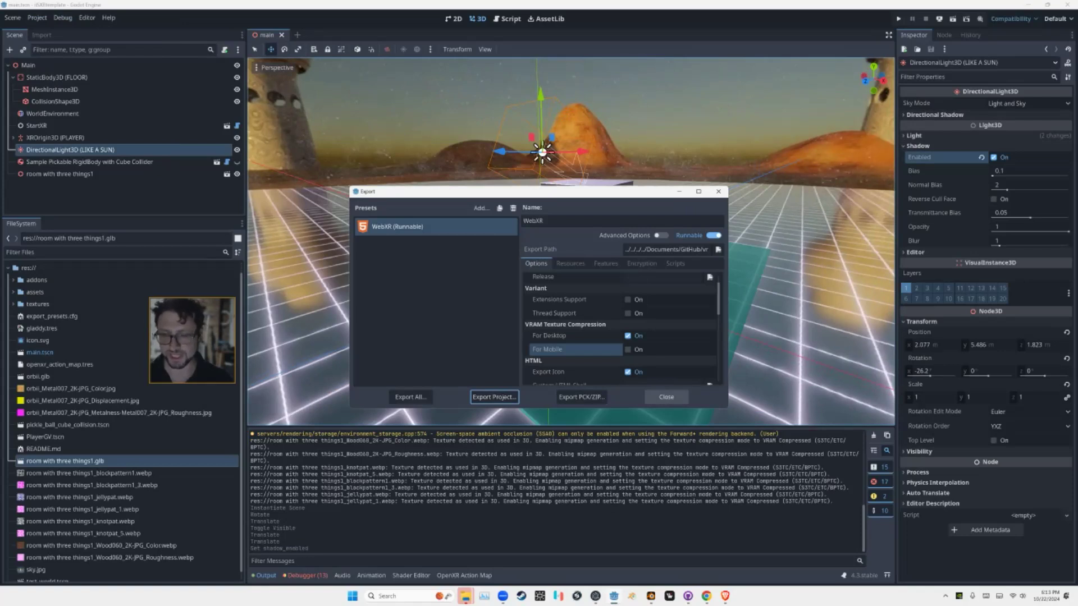
pyautogui.click(666, 397)
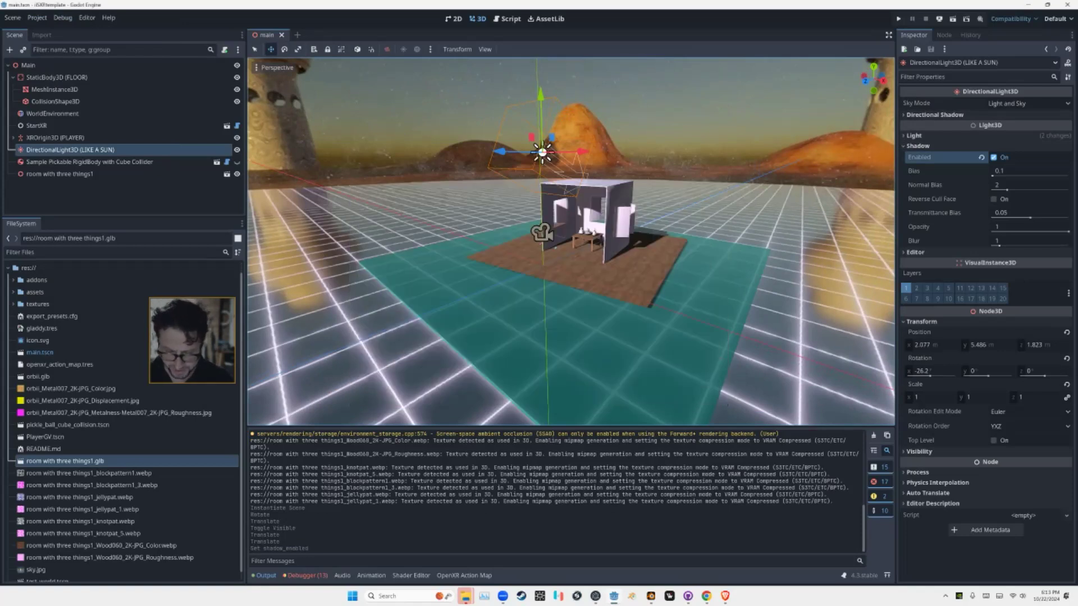
# - Switch to GitHub Desktop, commit the changed files to main with the summary "Updated with ART", and push to origin
pyautogui.hotkey('alt', 'Tab')
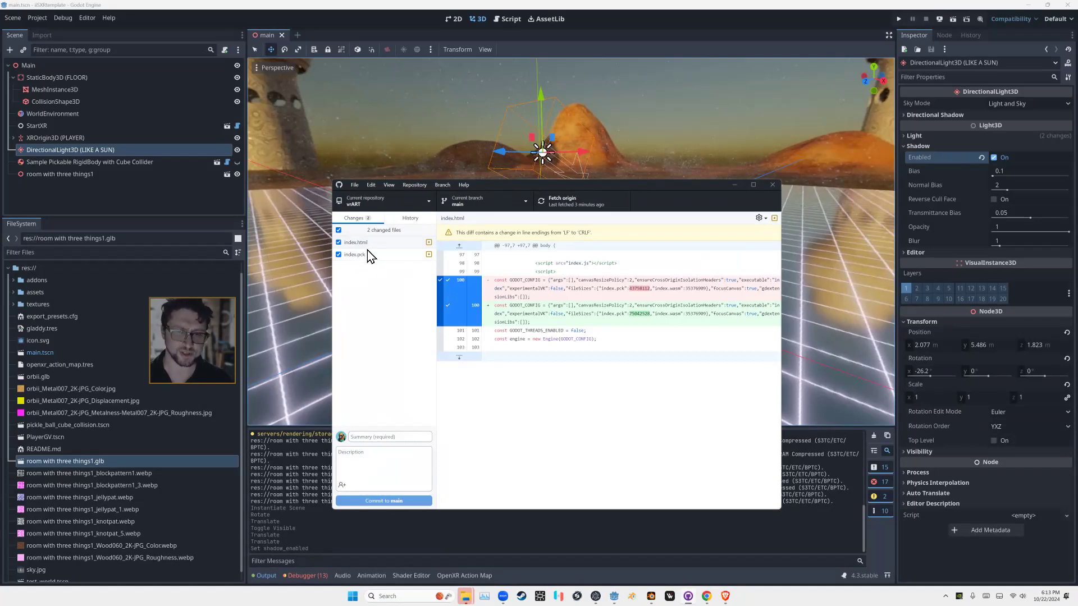
pyautogui.click(391, 437)
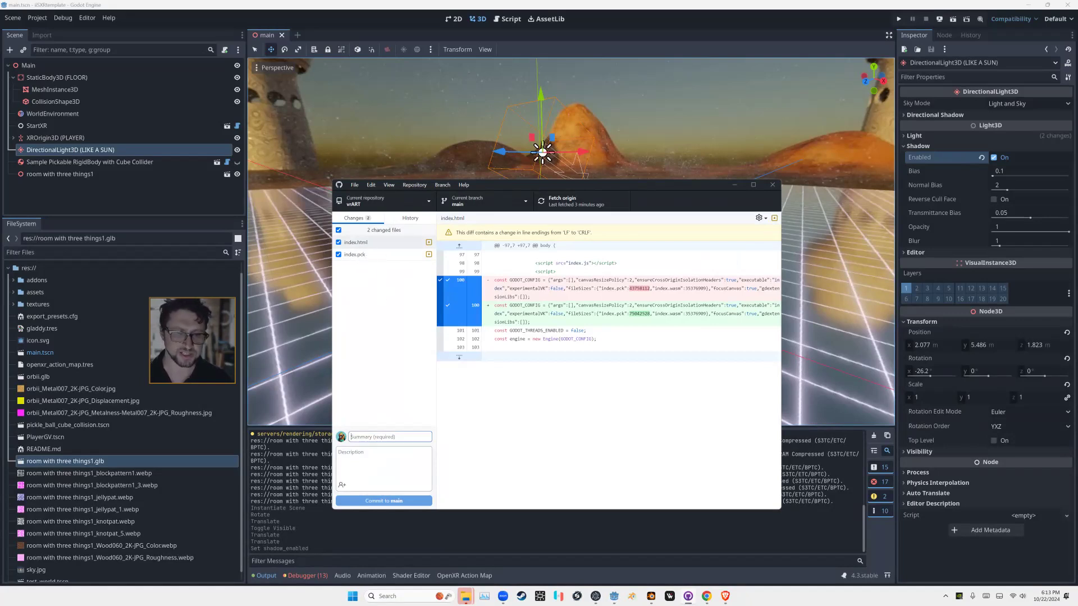
pyautogui.write('Upda')
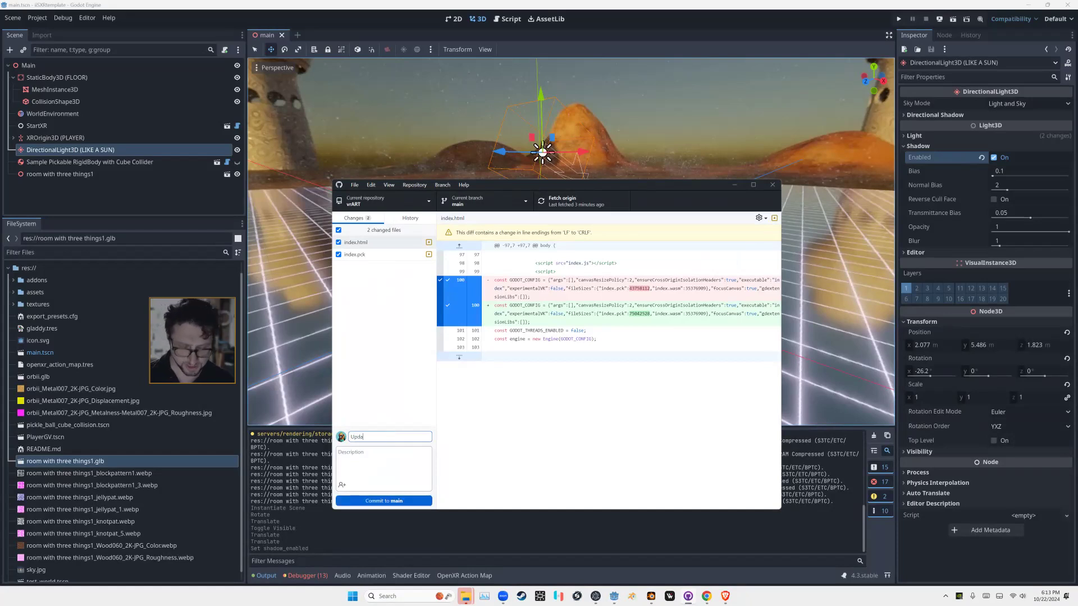
pyautogui.write('ted')
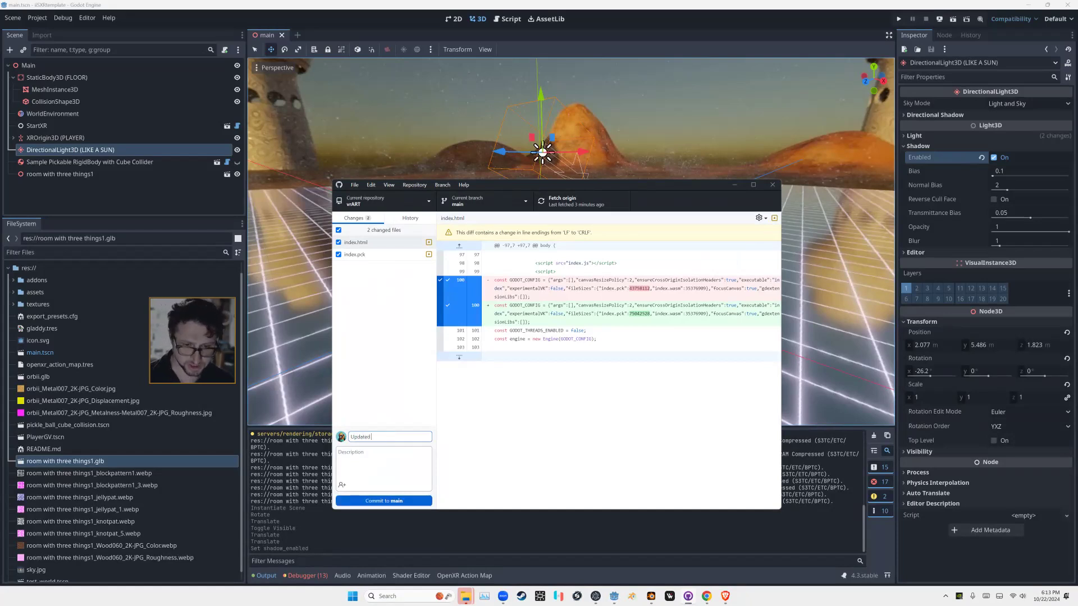
pyautogui.write(' with ART')
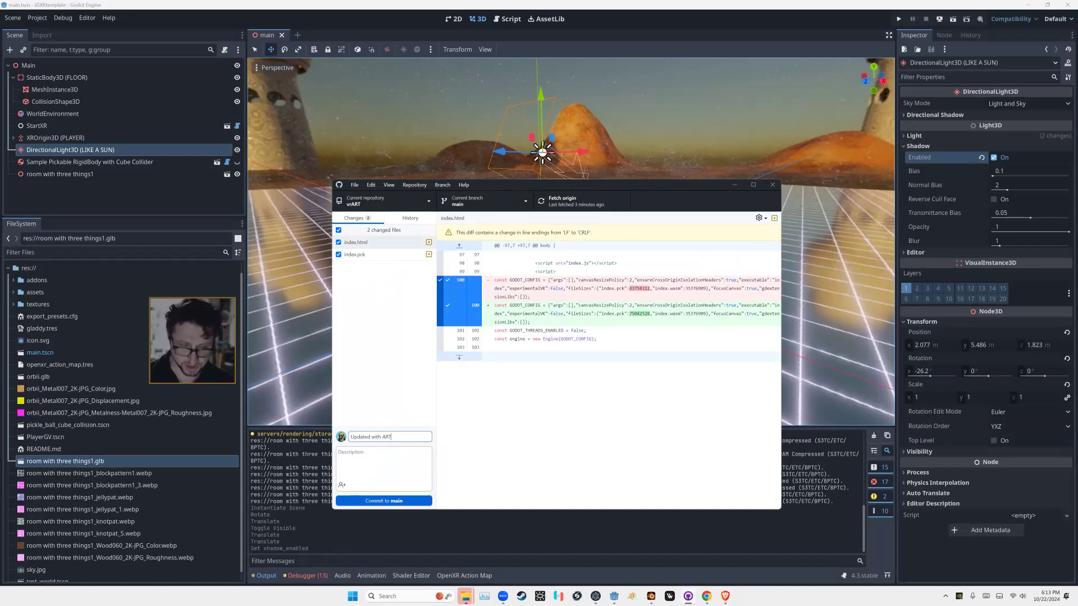
pyautogui.hotkey('ctrl', 'Return')
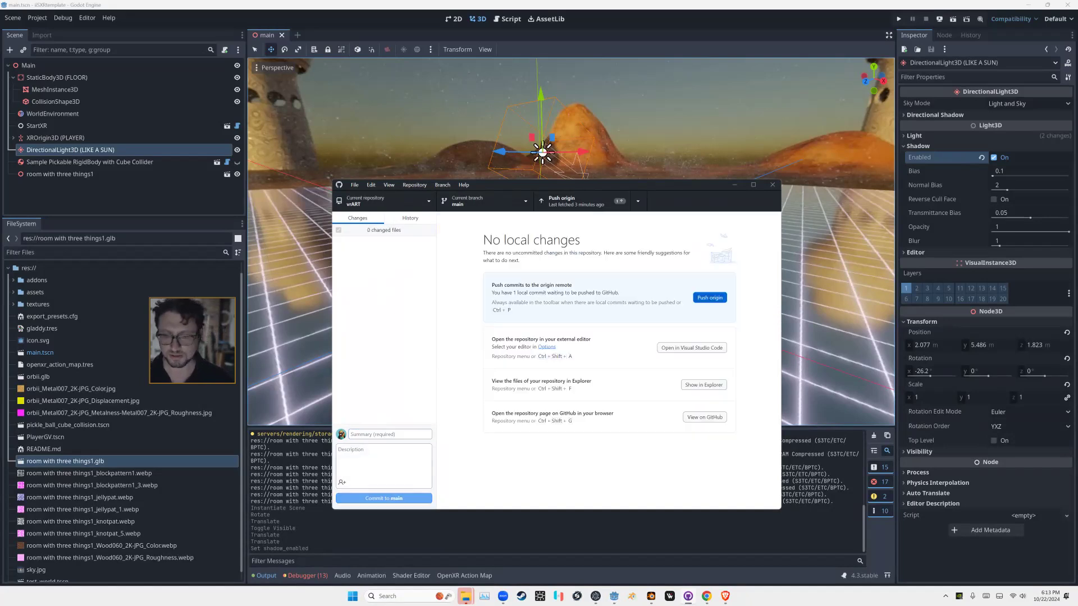
pyautogui.hotkey('ctrl', 'p')
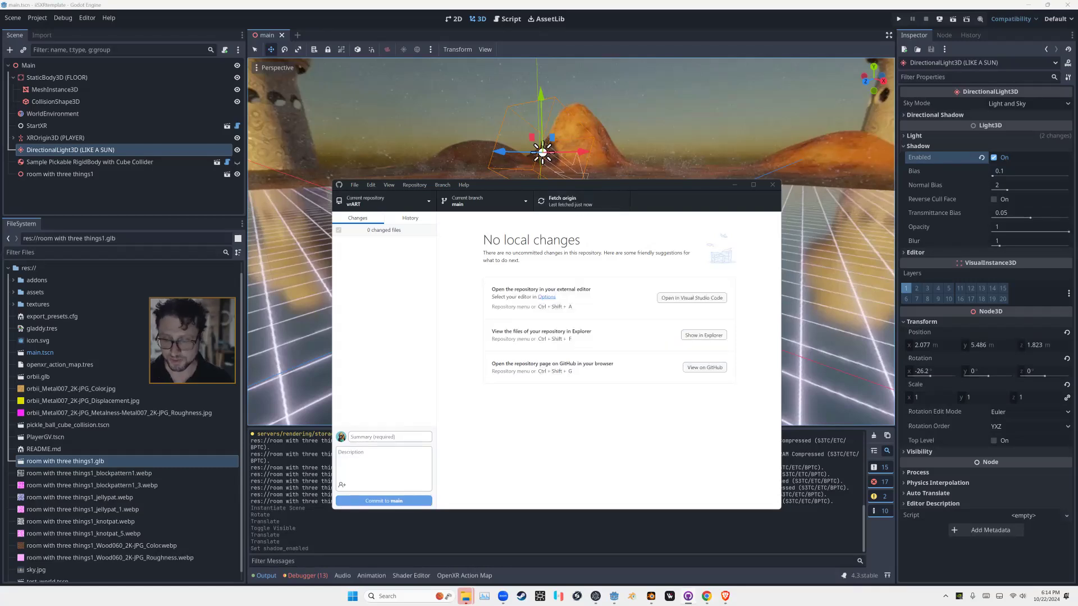
# - Switch to the browser and reload the published vrART page to check the updated deployment
pyautogui.moveTo(648, 605); pyautogui.dragTo(772, 56)
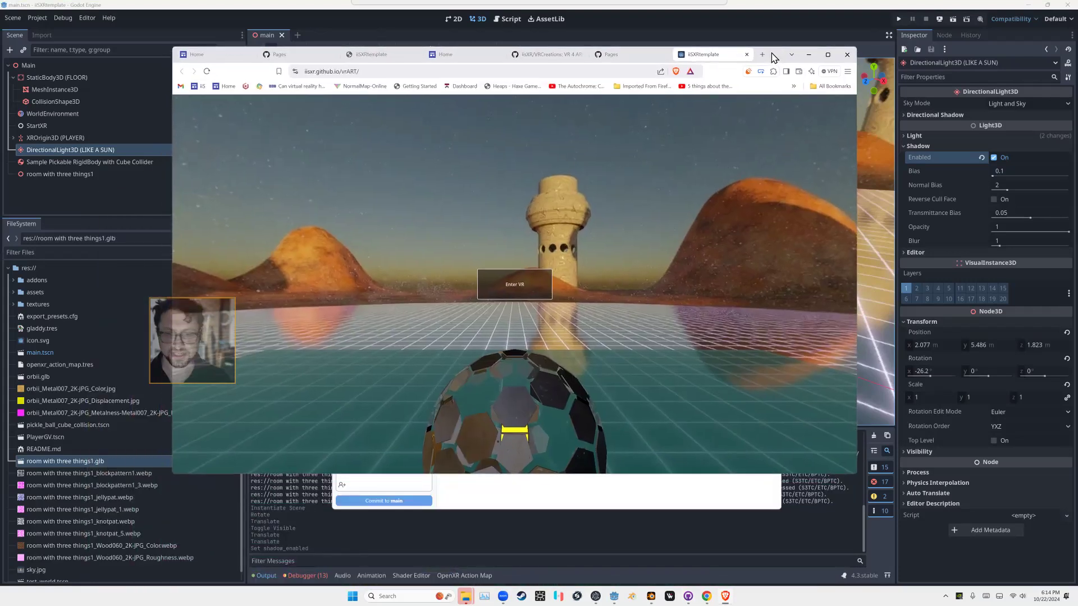
pyautogui.click(209, 71)
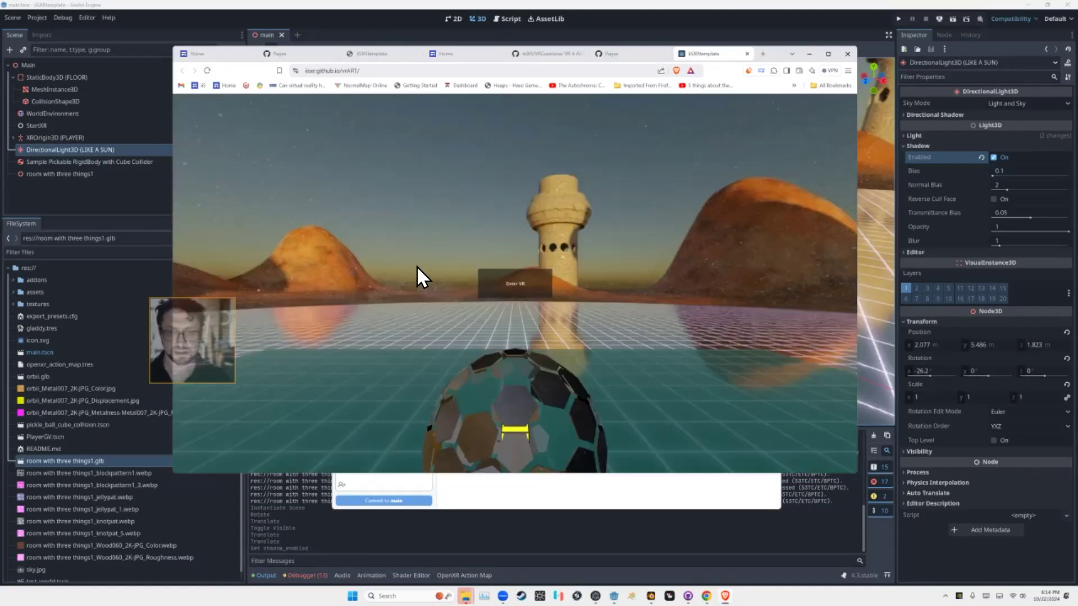
pyautogui.click(207, 70)
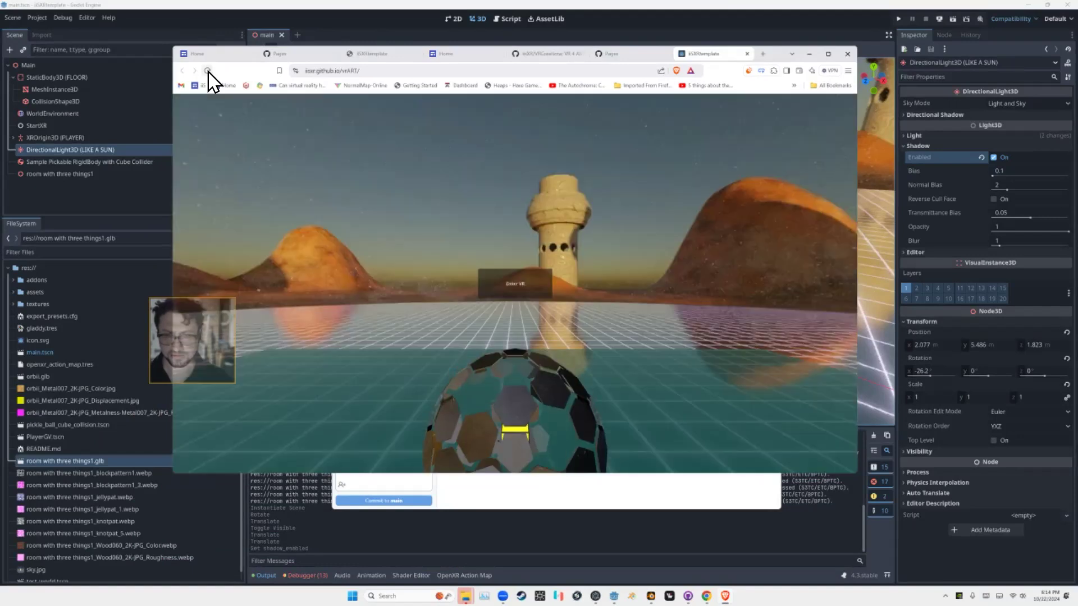
pyautogui.click(208, 71)
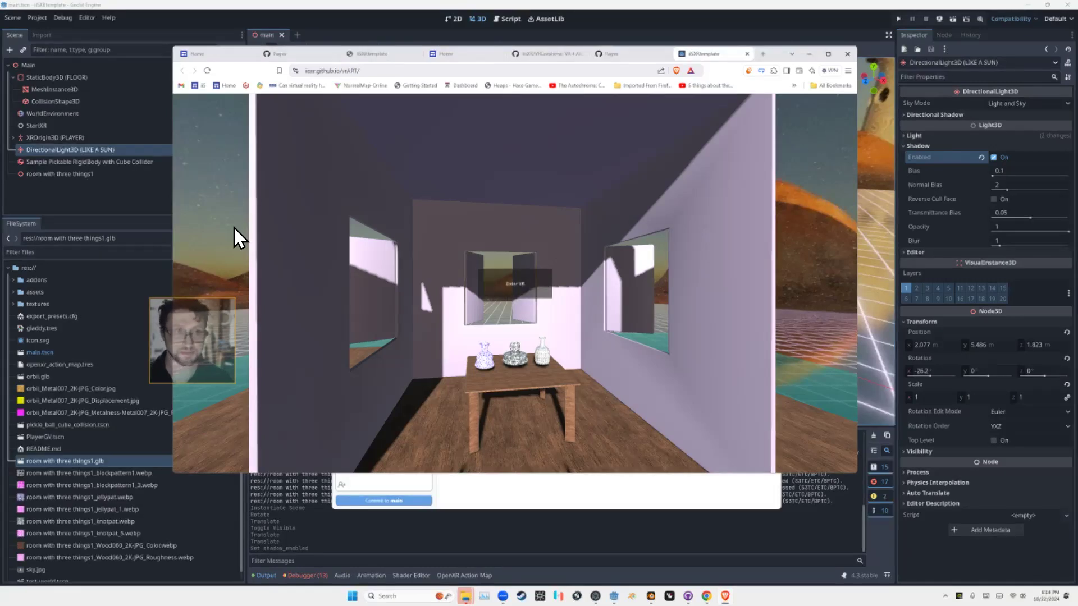
# - Return to Godot and run the project in normal mode to preview the room, then stop the run
pyautogui.click(376, 18)
pyautogui.click(899, 19)
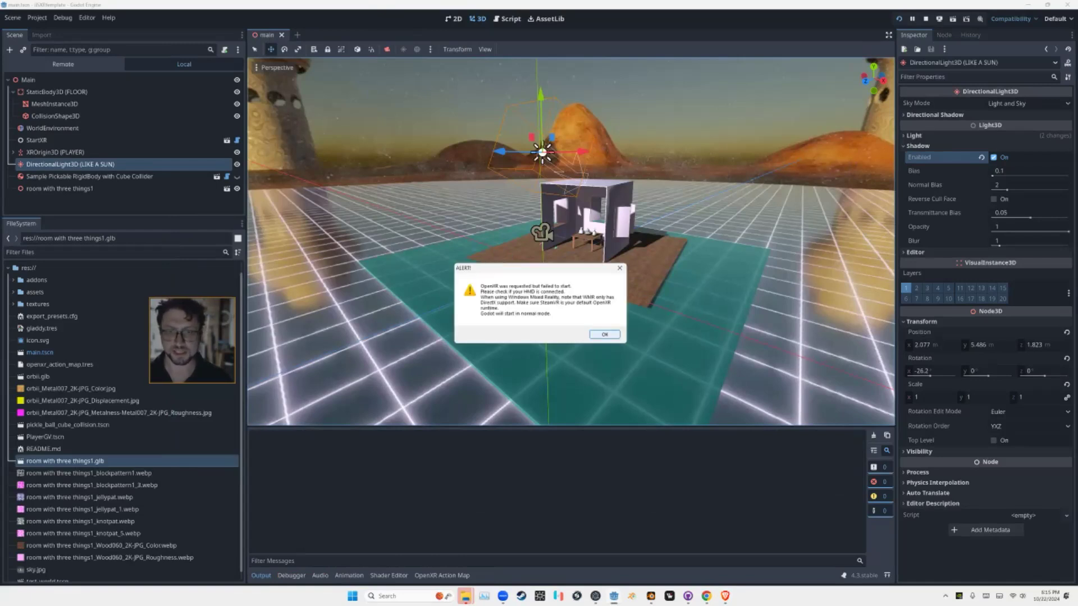
pyautogui.press('Return')
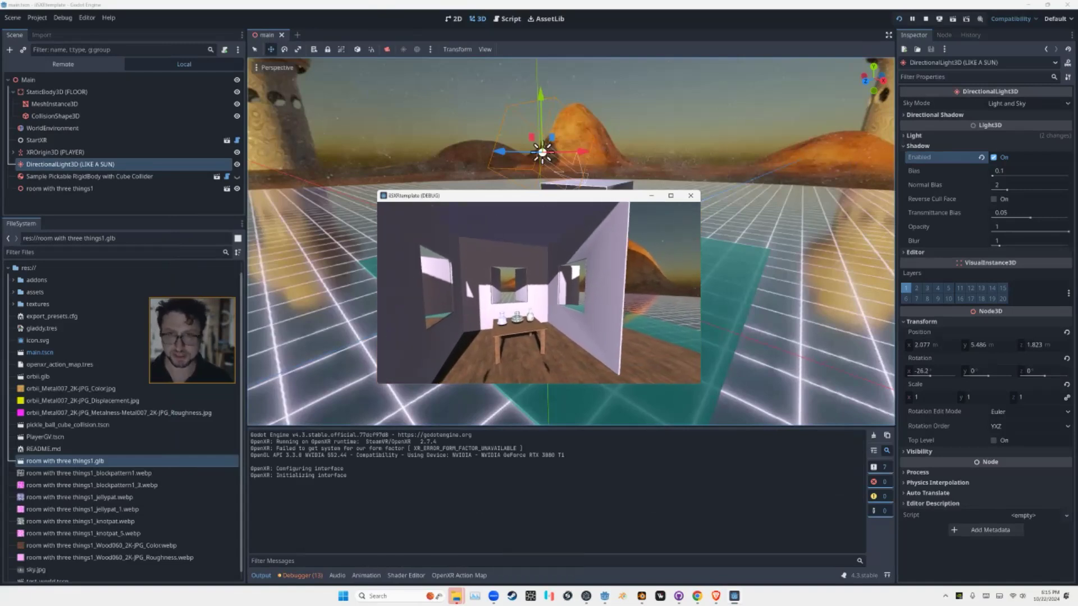
pyautogui.press('F8')
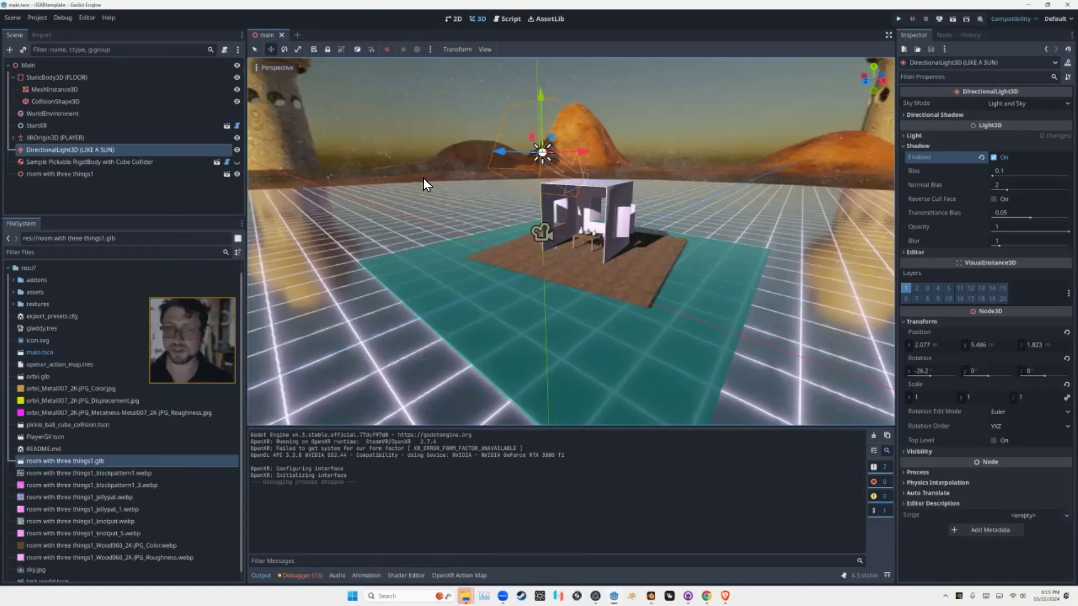
# - Make the "room with three things1" instance local so its child meshes are listed in the scene tree
pyautogui.click(59, 164)
pyautogui.click(58, 174)
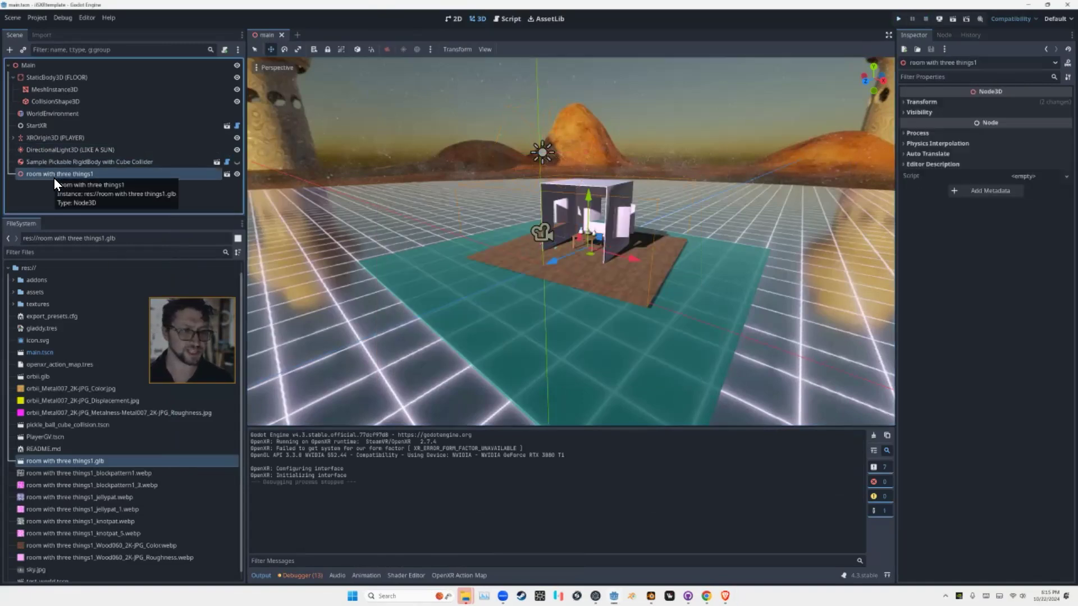
pyautogui.rightClick(54, 177)
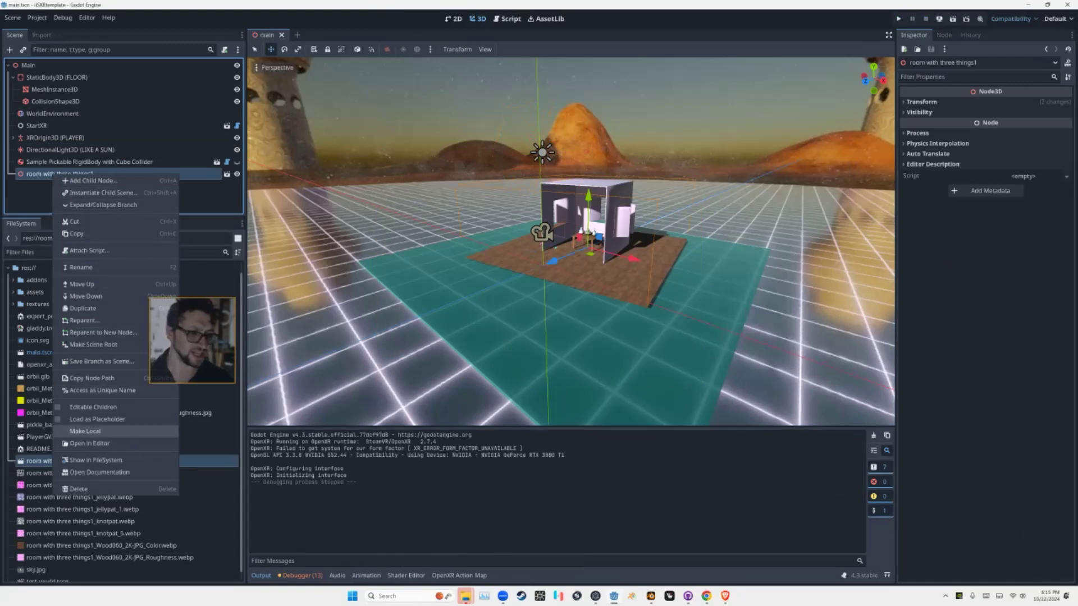
pyautogui.click(84, 431)
pyautogui.scroll(-3, 41, 177)
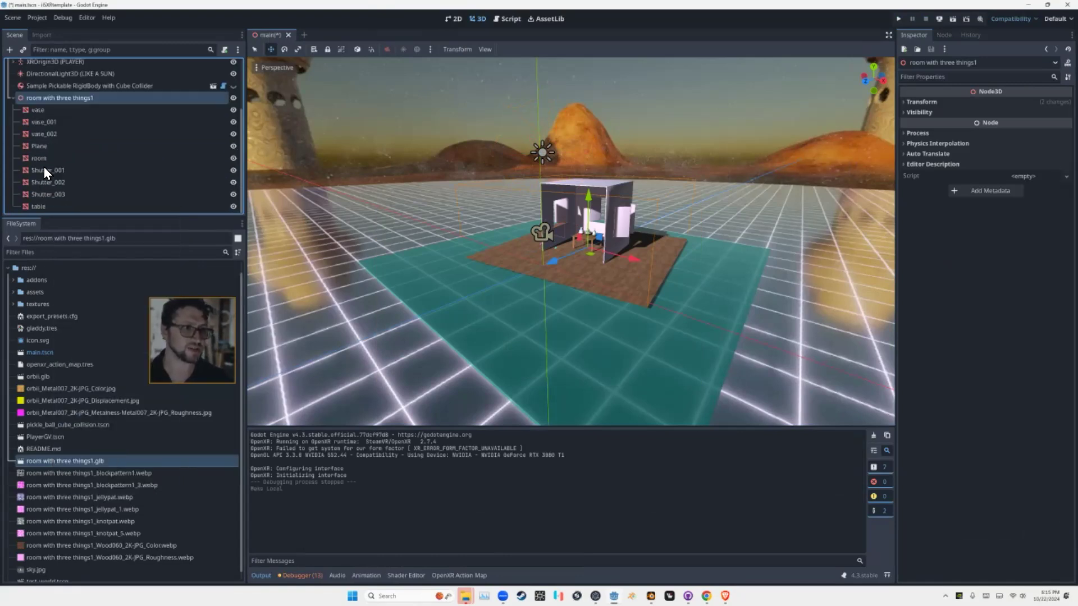
# - Go through the room's individual meshes in the scene tree and nudge vase_002 slightly along the Y axis
pyautogui.click(44, 150)
pyautogui.click(48, 176)
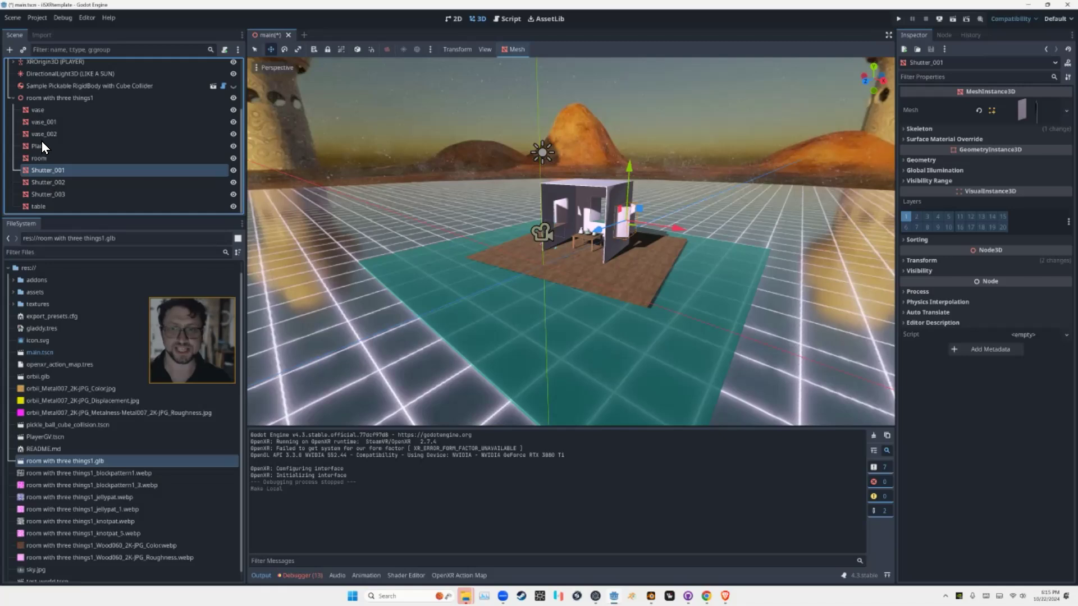
pyautogui.click(41, 134)
pyautogui.click(37, 112)
pyautogui.click(38, 134)
pyautogui.click(38, 159)
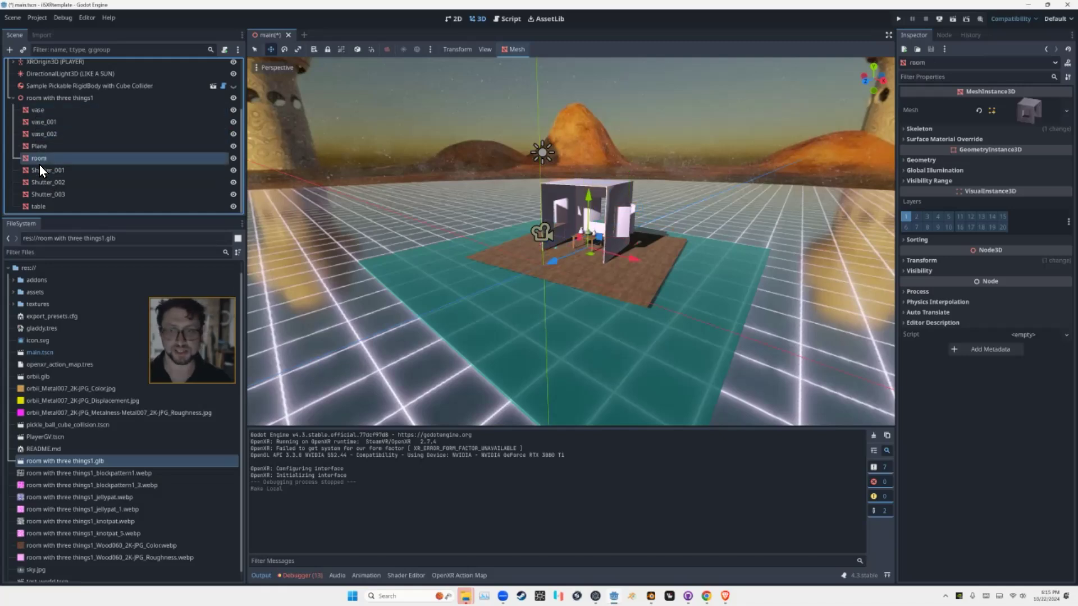
pyautogui.click(41, 134)
pyautogui.moveTo(597, 181)
pyautogui.mouseDown()
pyautogui.moveTo(596, 127)
pyautogui.moveTo(596, 180)
pyautogui.mouseUp()
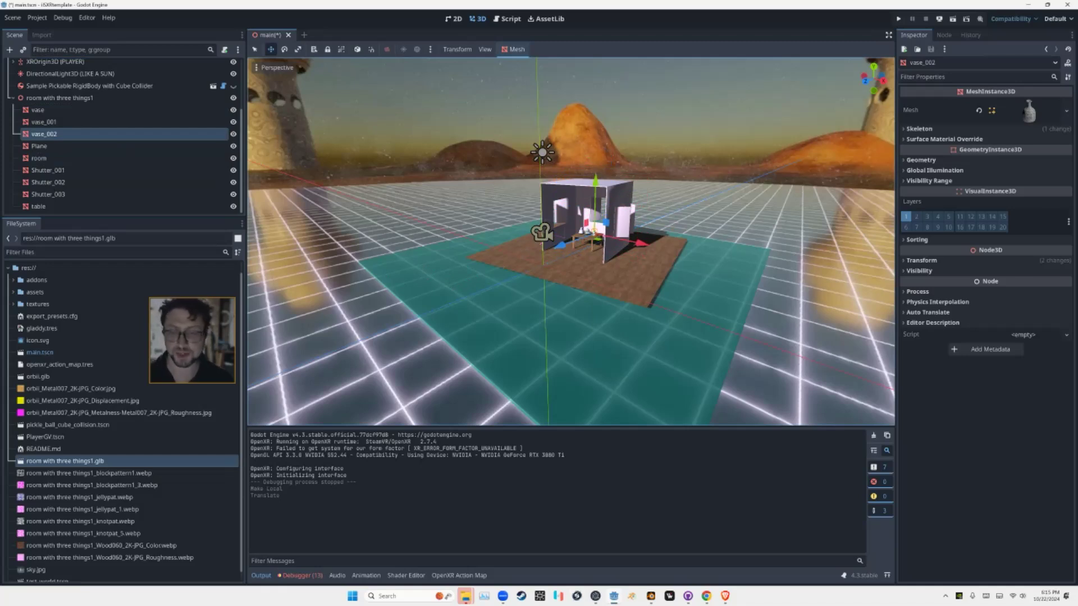
pyautogui.moveTo(567, 269); pyautogui.dragTo(604, 283, button='middle')
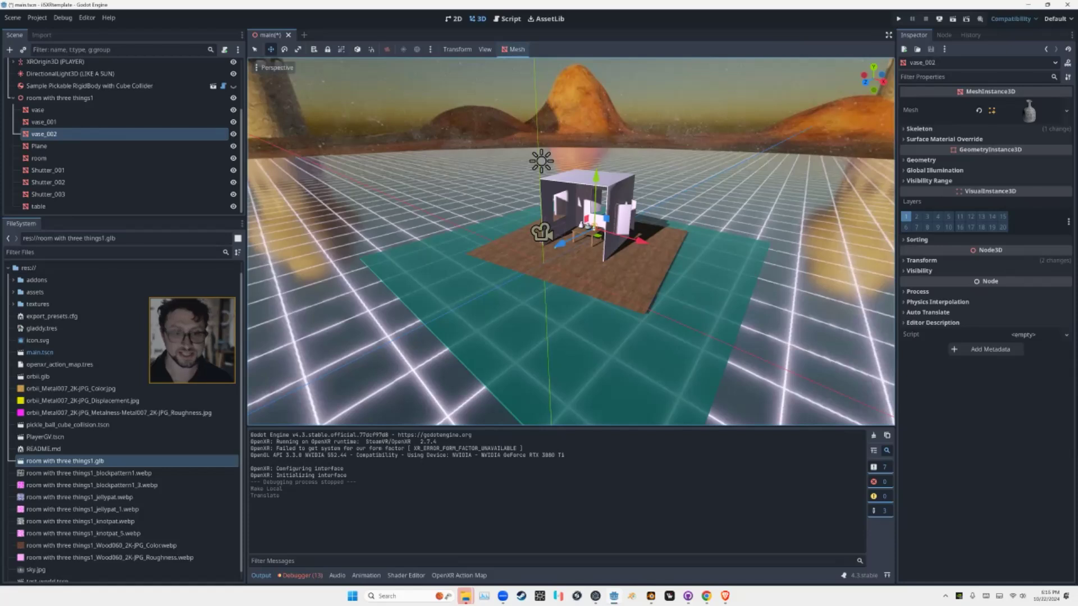
pyautogui.moveTo(604, 284); pyautogui.dragTo(584, 255, button='middle')
pyautogui.scroll(3, 571, 241)
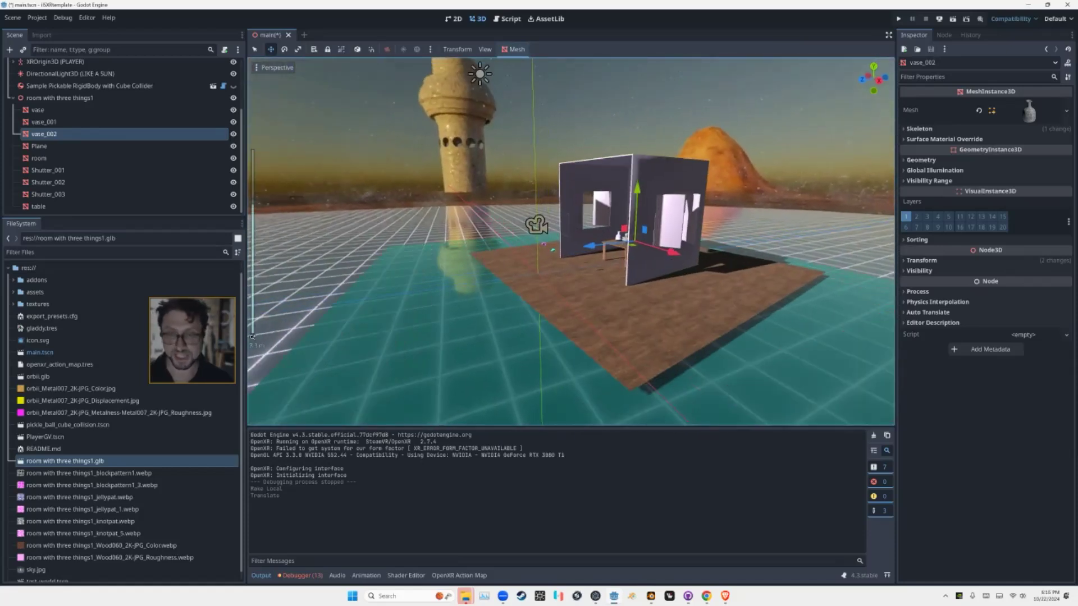